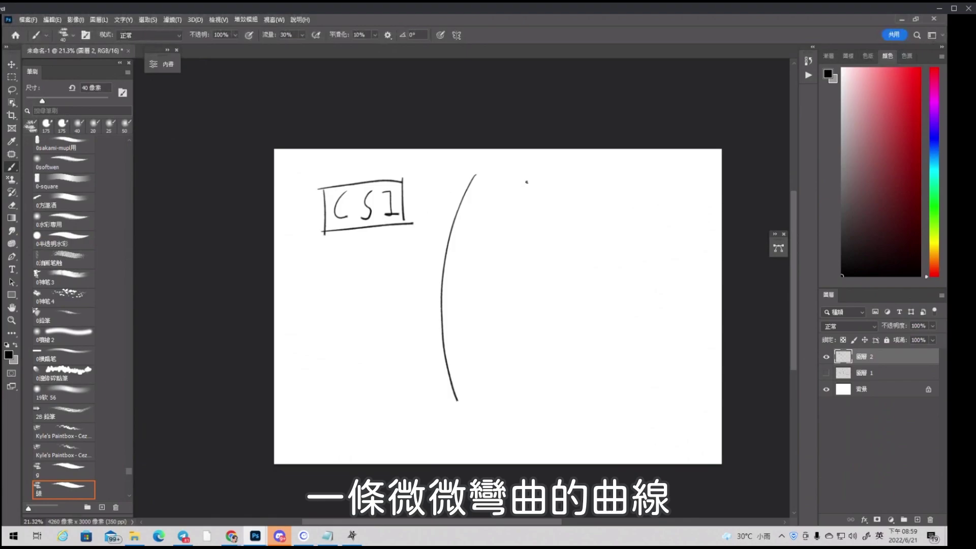
Draw an S-shaped curve and a vertical straight line beside the C curve, and undo all three example strokes
mouse_move(525, 181)
mouse_down()
mouse_move(536, 346)
mouse_move(517, 397)
mouse_up()
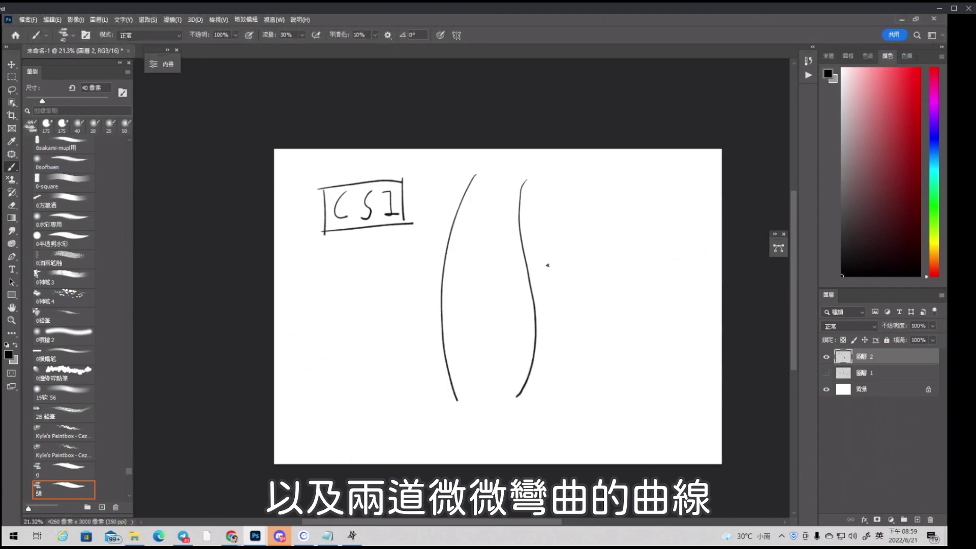
drag(578, 185, 583, 390)
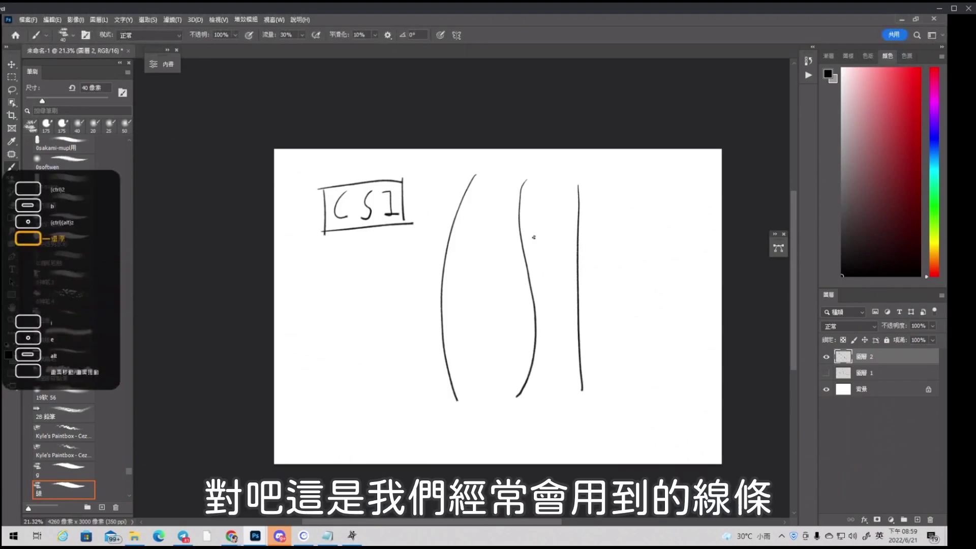
key(ctrl+z)
key(ctrl+z)
key(ctrl+z)
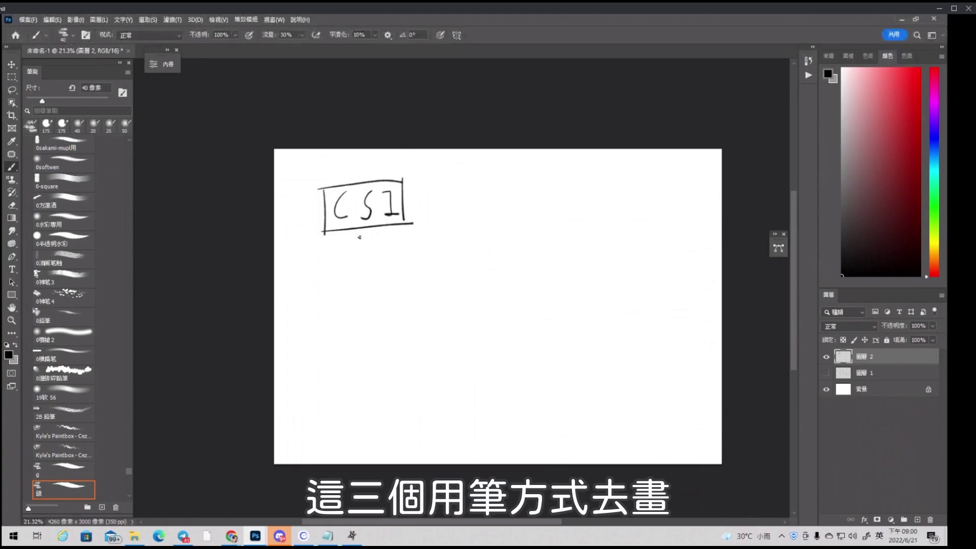
Draw a large C curve, an S curve and a straight line as long diagonal strokes across the canvas
mouse_move(524, 164)
mouse_down()
mouse_move(425, 286)
mouse_move(403, 421)
mouse_up()
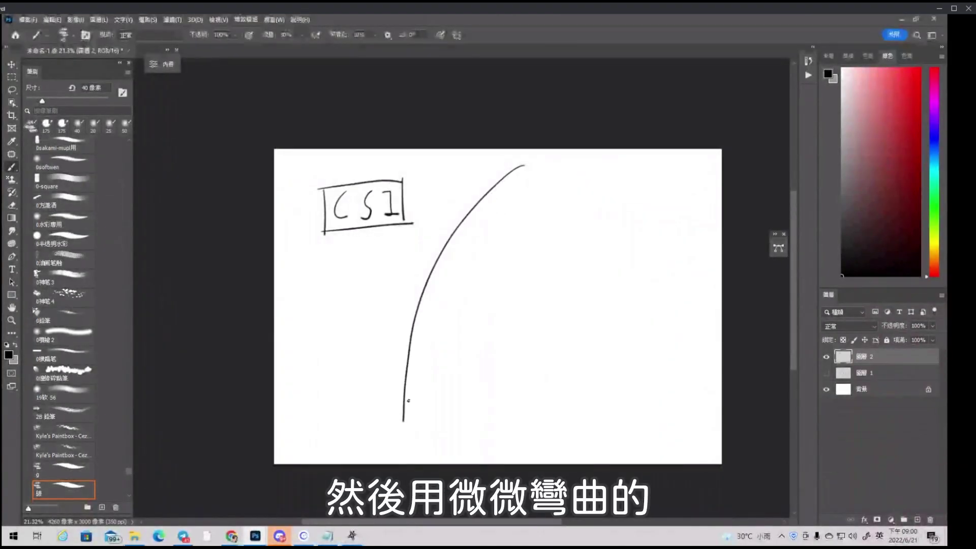
mouse_move(600, 189)
mouse_down()
mouse_move(569, 226)
mouse_move(539, 328)
mouse_move(486, 413)
mouse_move(462, 428)
mouse_up()
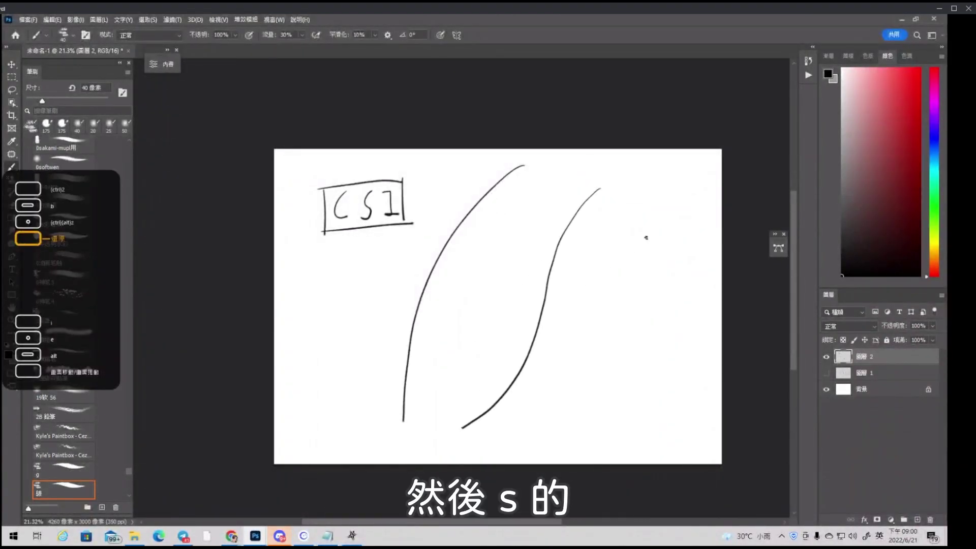
drag(682, 205, 504, 454)
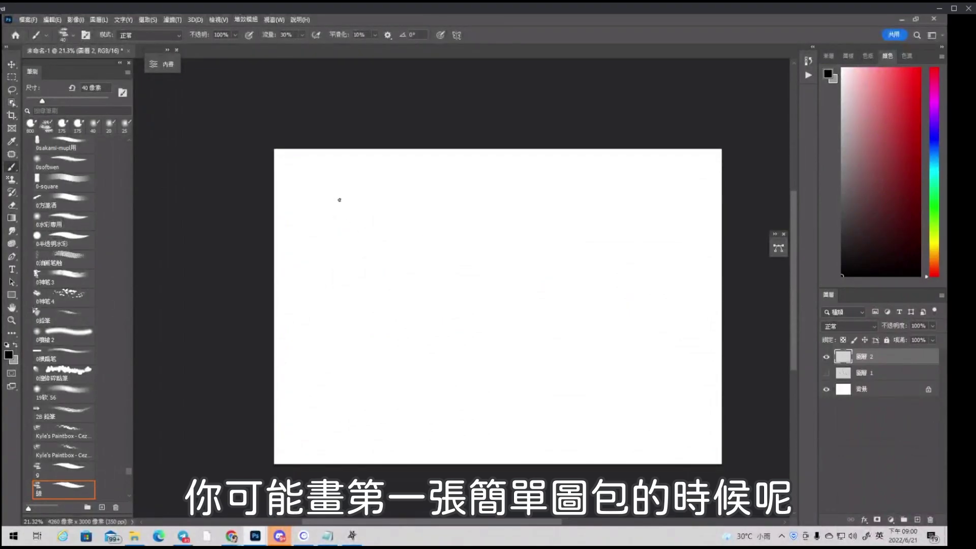
Handwrite a circled 一 with an arrow to an underlined "30 min" and a second arrow after it
mouse_move(307, 210)
mouse_down()
mouse_move(323, 208)
mouse_move(306, 224)
mouse_up()
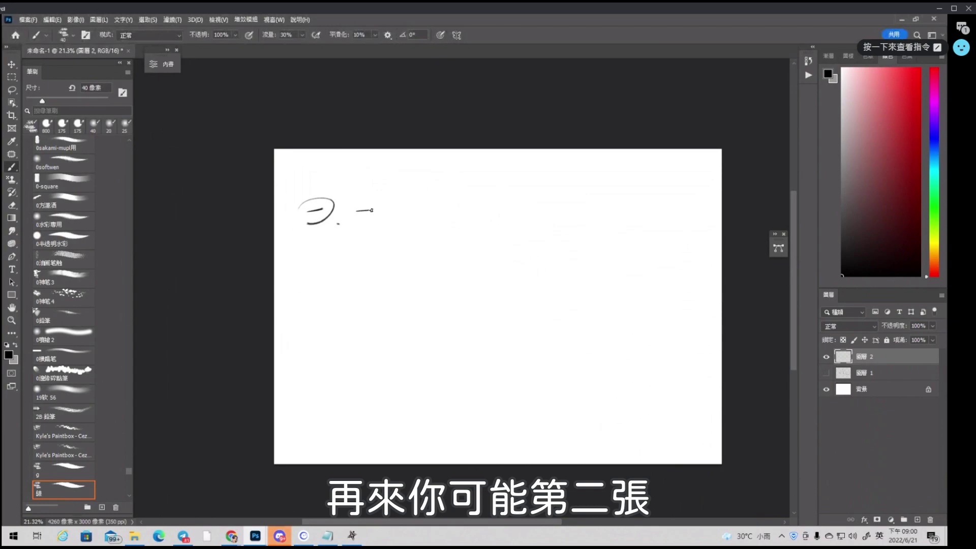
mouse_move(369, 205)
mouse_down()
mouse_move(371, 214)
mouse_move(404, 206)
mouse_move(399, 217)
mouse_move(451, 212)
mouse_up()
click(411, 214)
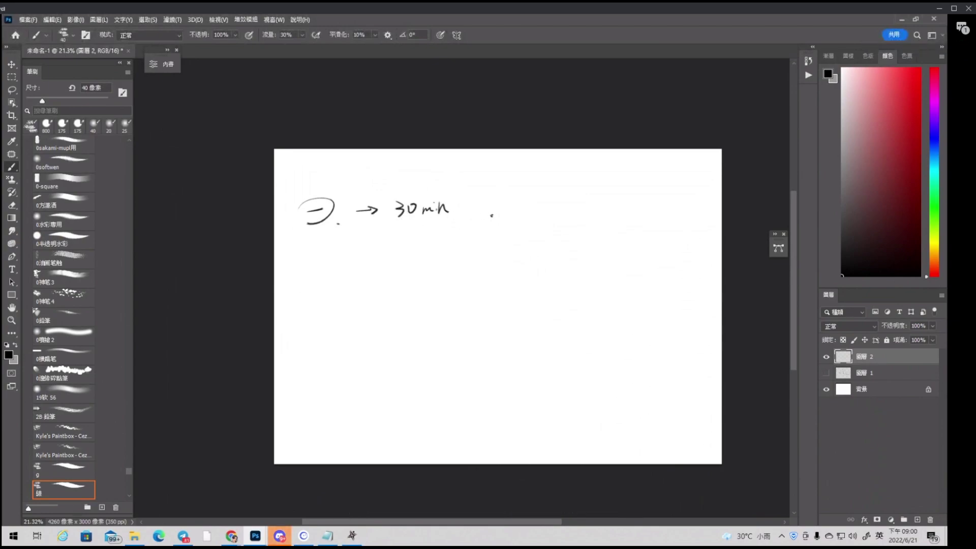
drag(388, 224, 503, 210)
drag(495, 206, 499, 214)
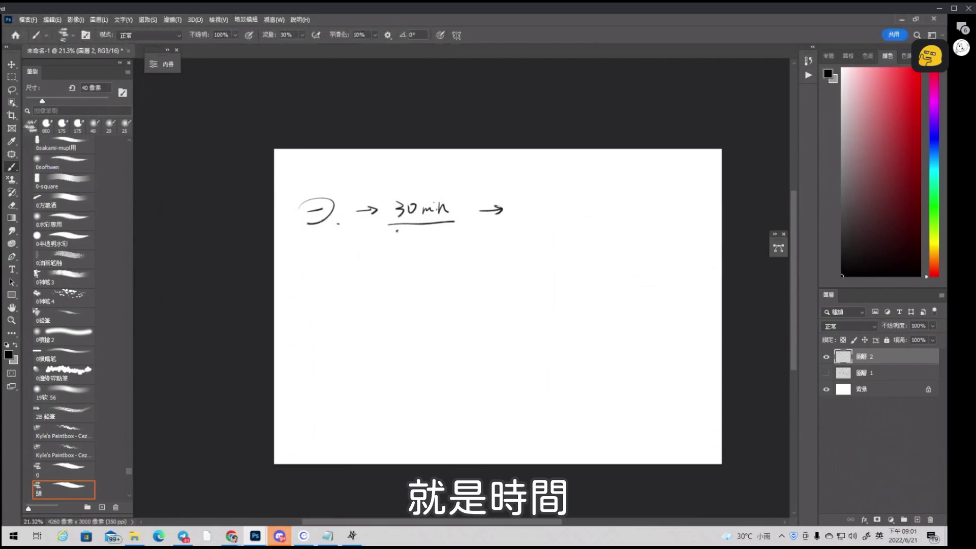
Handwrite an underlined 準度 below "30 min", with circled 多 and 精 characters underneath
drag(393, 245, 387, 259)
drag(389, 248, 398, 256)
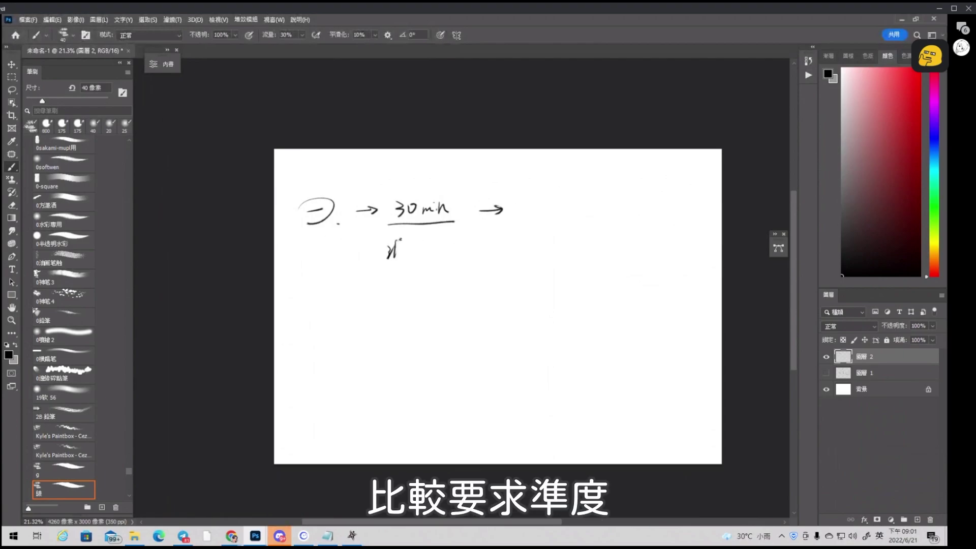
drag(377, 305, 374, 317)
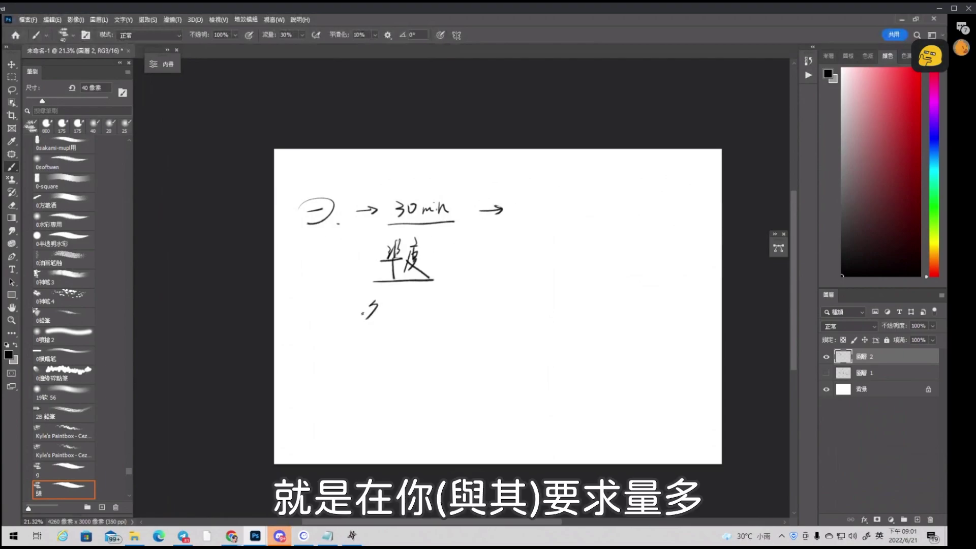
mouse_move(409, 300)
mouse_down()
mouse_move(432, 307)
mouse_move(427, 333)
mouse_move(439, 327)
mouse_move(406, 332)
mouse_up()
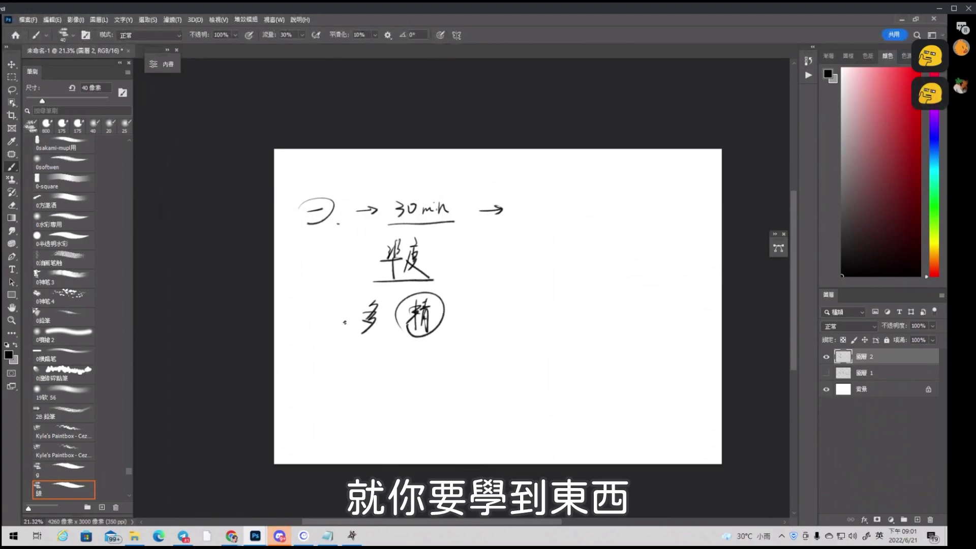
drag(346, 323, 383, 346)
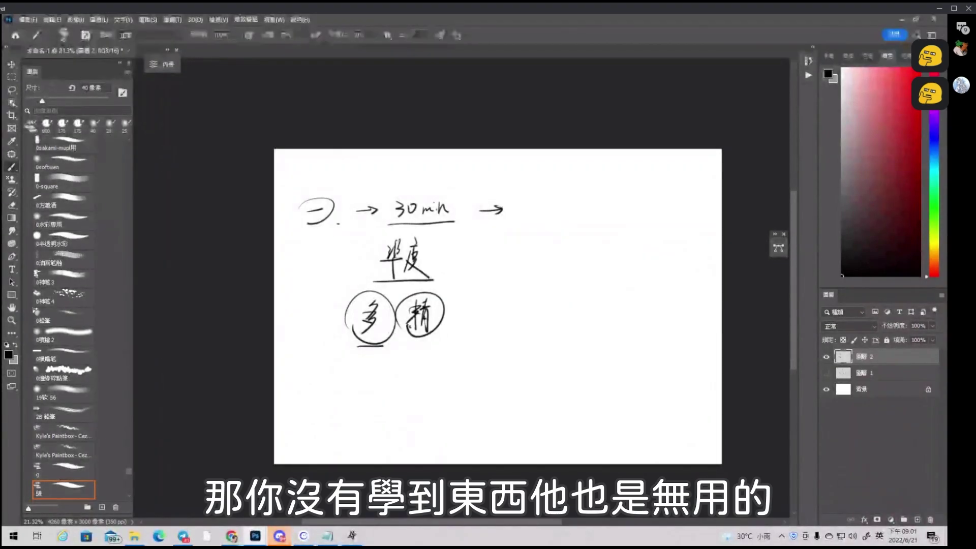
mouse_move(381, 294)
mouse_down()
mouse_move(346, 326)
mouse_move(393, 330)
mouse_up()
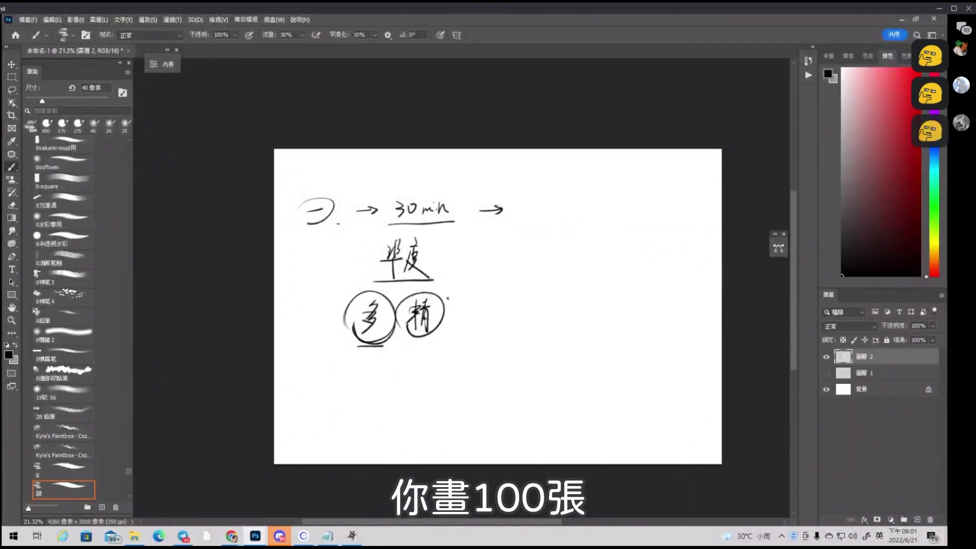
mouse_move(412, 294)
mouse_down()
mouse_move(402, 331)
mouse_move(399, 319)
mouse_up()
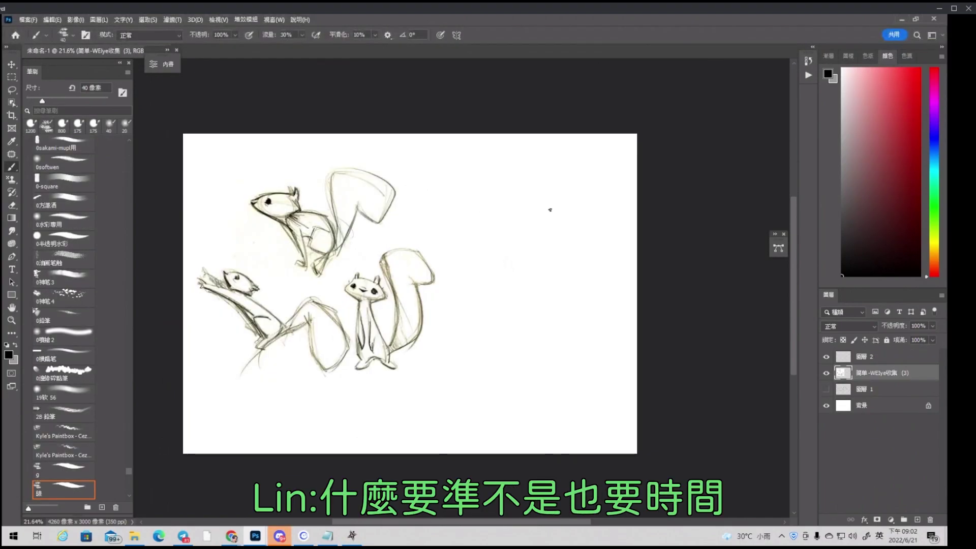
key(alt+Tab)
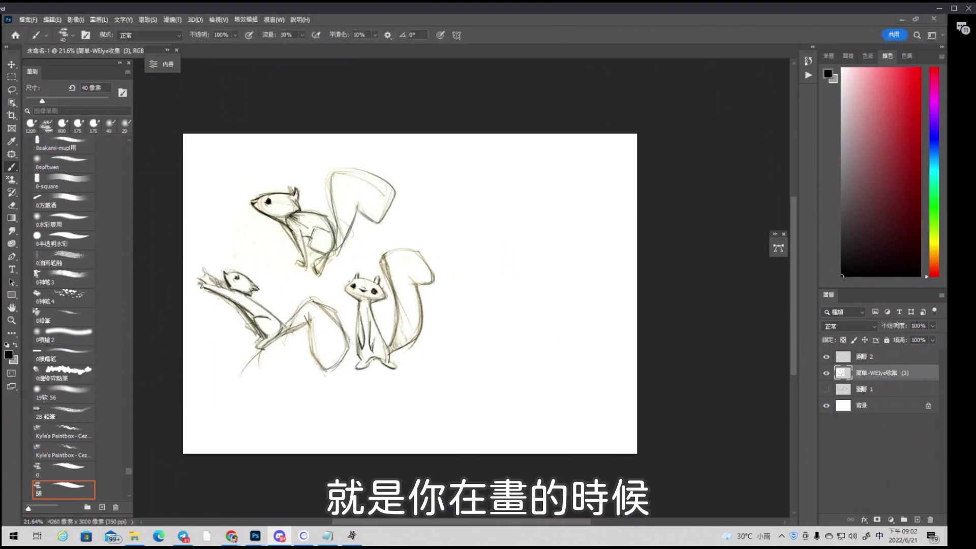
key(shift)
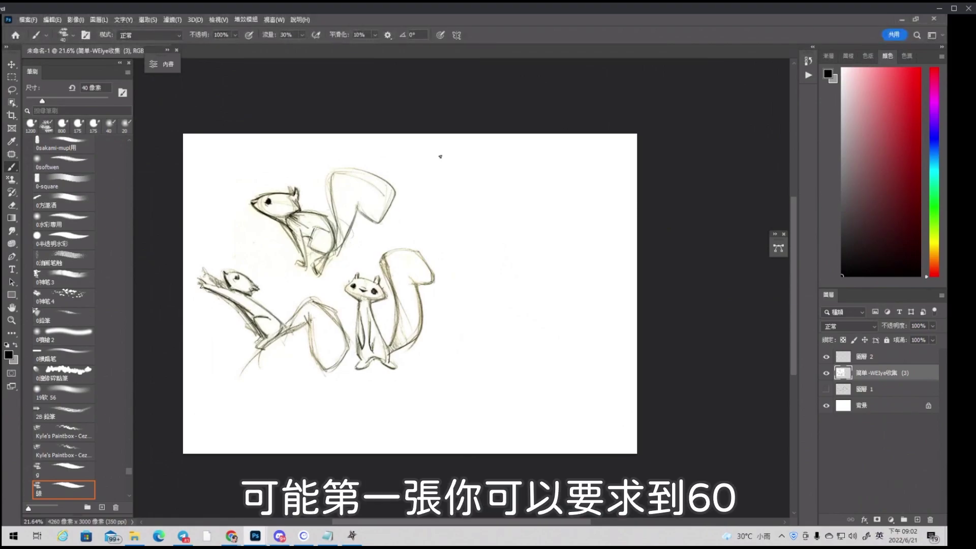
Write a circled, underlined 60 beside the squirrel sketches, with an arrow to a circled "-+" mark
mouse_move(448, 140)
mouse_down()
mouse_move(441, 164)
mouse_move(455, 159)
mouse_move(443, 142)
mouse_up()
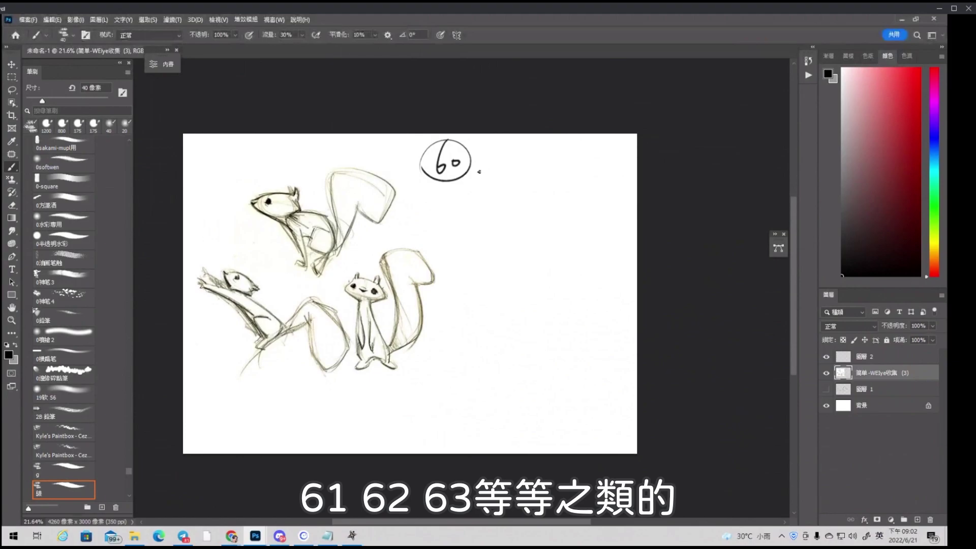
drag(426, 185, 468, 181)
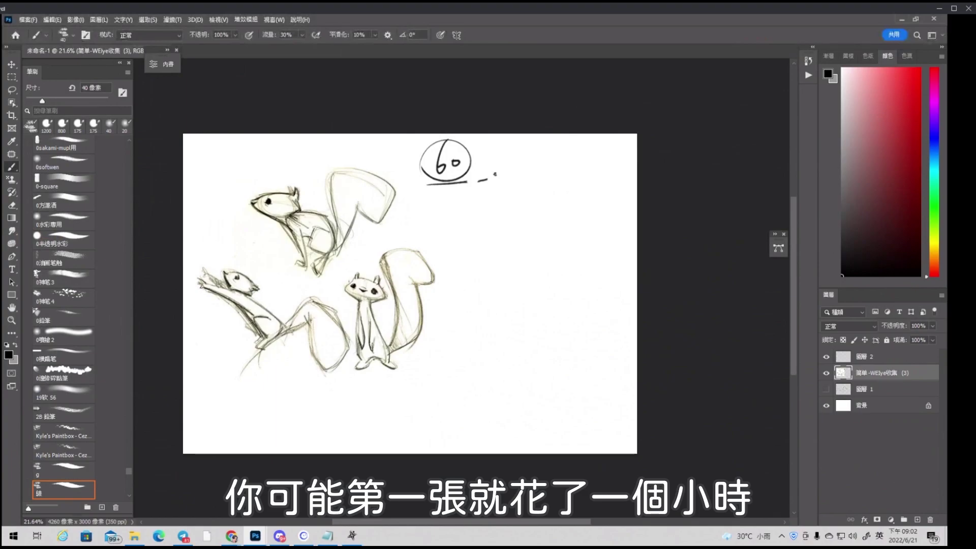
drag(496, 174, 502, 177)
drag(495, 169, 495, 186)
drag(422, 164, 427, 167)
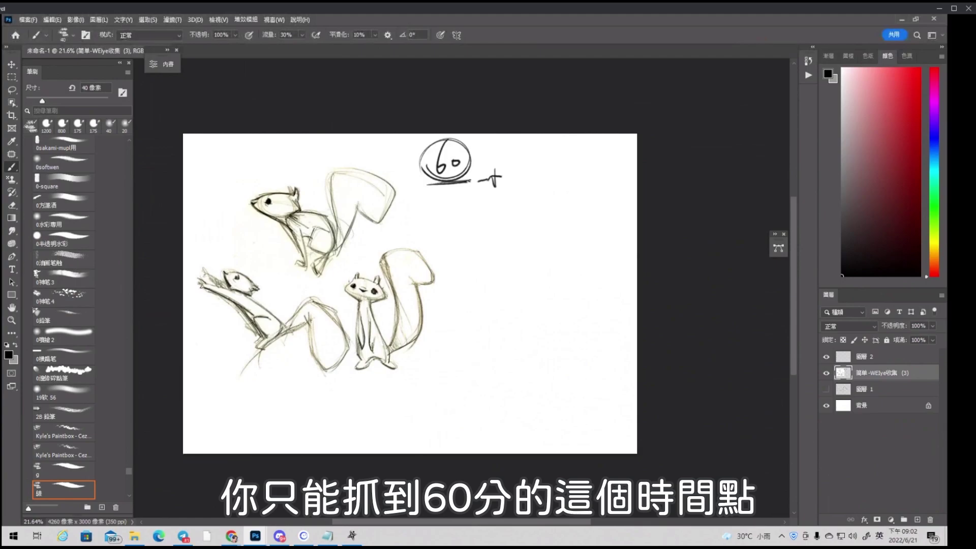
mouse_move(428, 186)
mouse_down()
mouse_move(468, 182)
mouse_move(510, 154)
mouse_up()
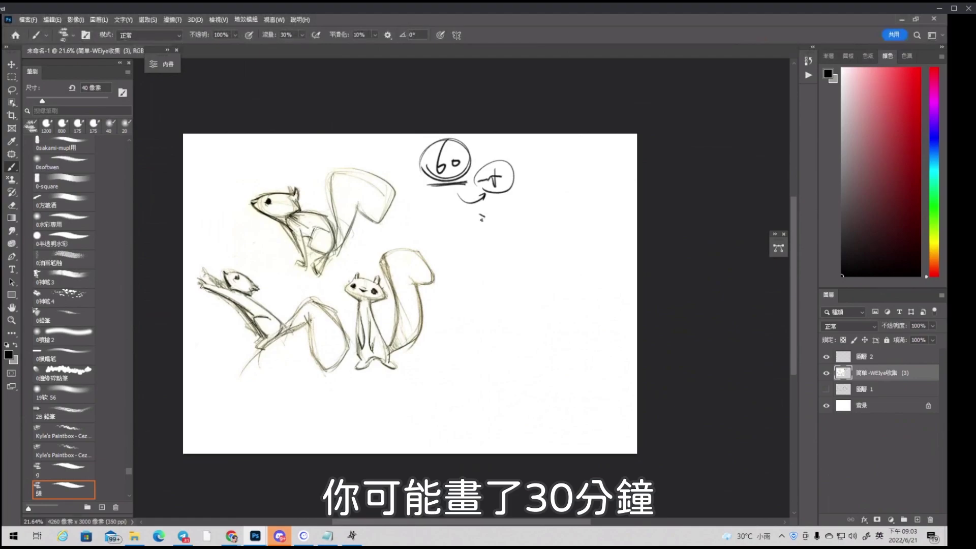
Write 30 and a circled 40 below the first 60, and add the line "60 → 可辨識" underneath
drag(489, 218, 497, 217)
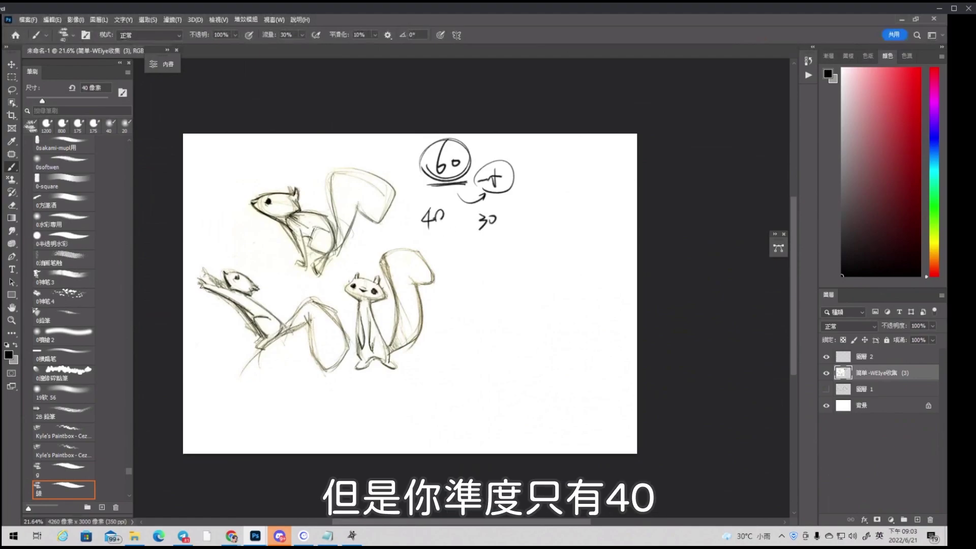
drag(432, 196, 431, 197)
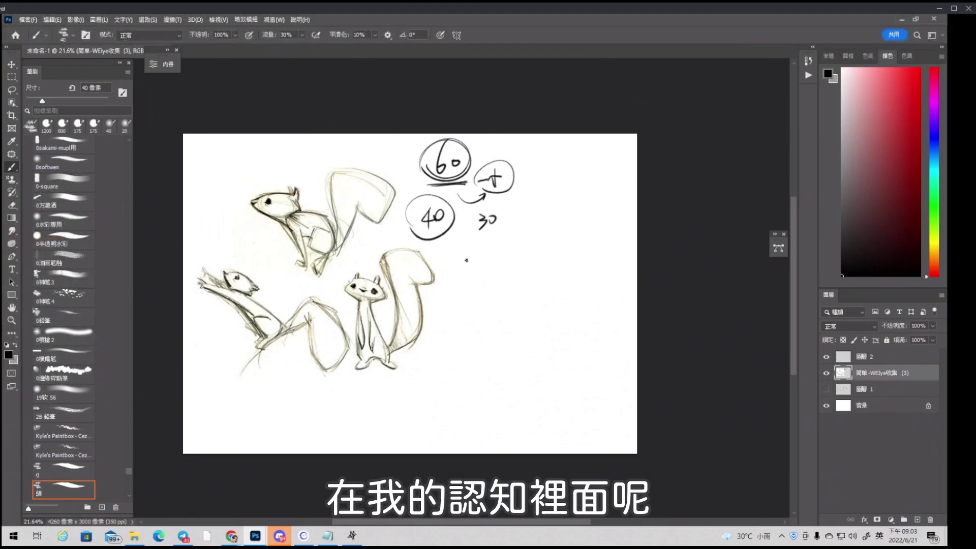
drag(467, 246, 462, 278)
mouse_move(477, 266)
mouse_down()
mouse_move(531, 253)
mouse_move(531, 279)
mouse_move(546, 252)
mouse_move(566, 265)
mouse_up()
mouse_move(568, 257)
mouse_down()
mouse_move(581, 272)
mouse_move(580, 245)
mouse_up()
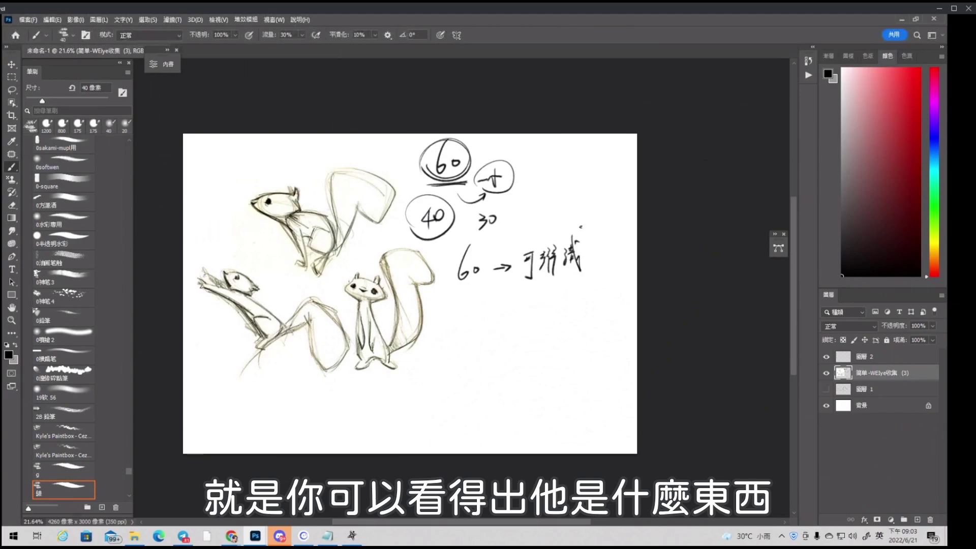
Write 70 with an arrow and a two-character remark below the "60 → 可辨識" line
drag(455, 306, 456, 326)
drag(471, 305, 509, 306)
mouse_move(515, 304)
mouse_down()
mouse_move(532, 309)
mouse_move(524, 295)
mouse_move(526, 317)
mouse_up()
mouse_move(523, 297)
mouse_down()
mouse_move(539, 300)
mouse_move(541, 325)
mouse_up()
drag(542, 284, 556, 316)
Write a circled 80 with an arrow below the 70, and underline the 60 beside 可辨識
drag(456, 341, 452, 363)
mouse_move(463, 344)
mouse_down()
mouse_move(472, 356)
mouse_move(502, 350)
mouse_up()
drag(493, 344, 493, 355)
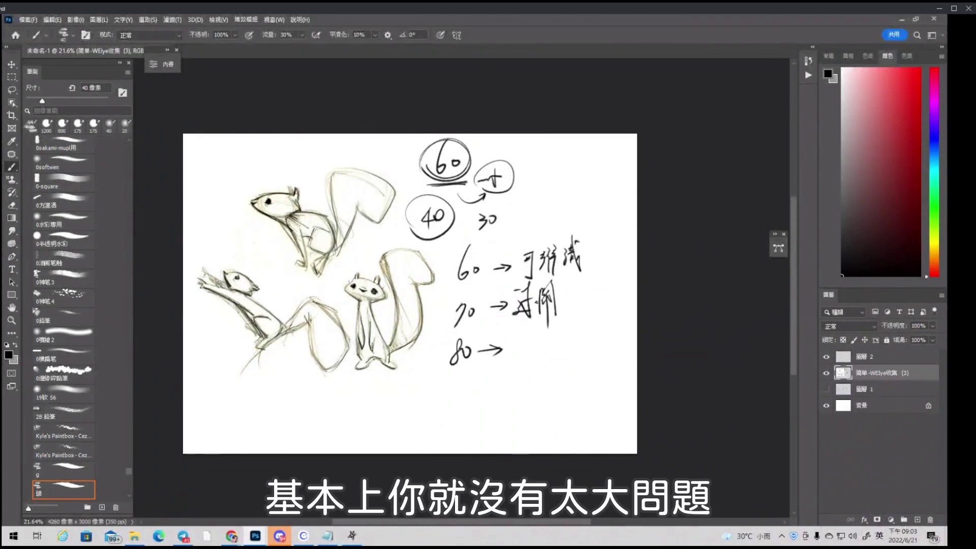
drag(434, 351, 447, 371)
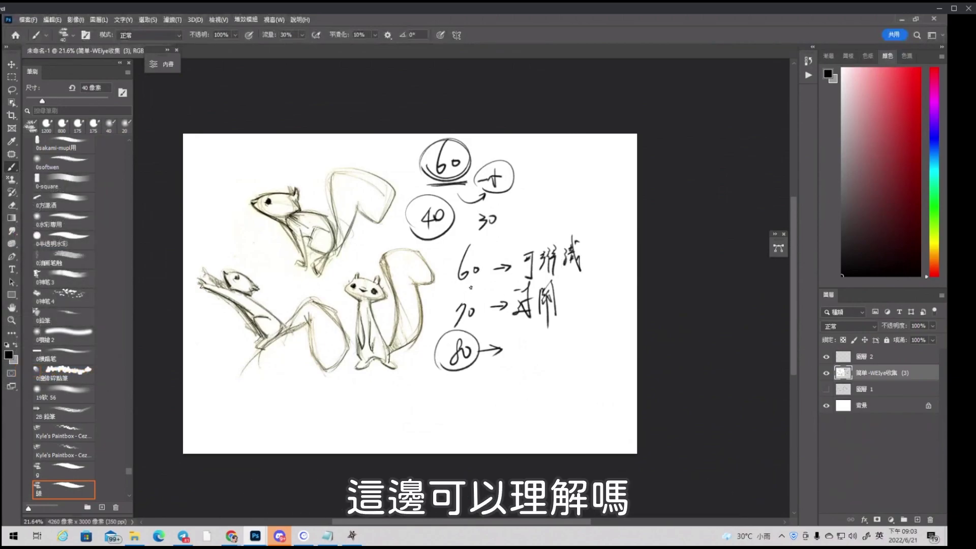
drag(452, 282, 479, 279)
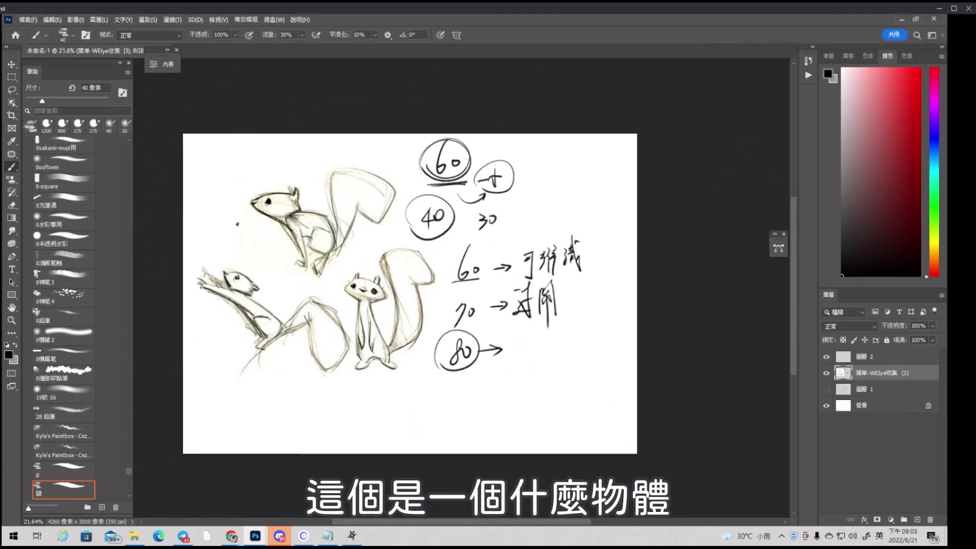
Mark the upper and lower squirrel sketches with brush strokes, undoing each mark
mouse_move(232, 211)
mouse_down()
mouse_move(316, 279)
mouse_move(254, 242)
mouse_up()
key(ctrl+z)
mouse_move(228, 334)
mouse_down()
mouse_move(230, 254)
mouse_move(228, 327)
mouse_up()
key(ctrl+z)
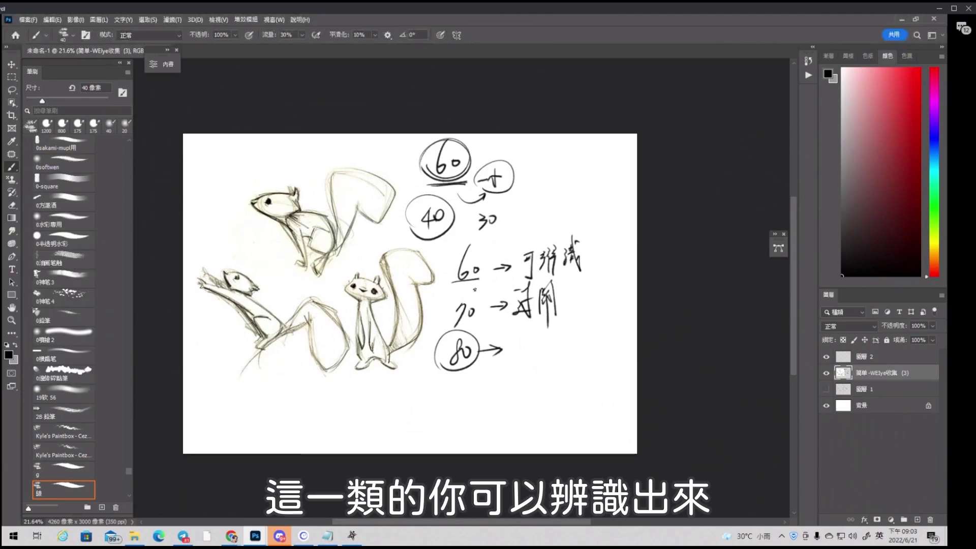
Underline the 可辨識 remark and circle the 60 beside it, and also ring the 30 and 40
drag(518, 280, 587, 266)
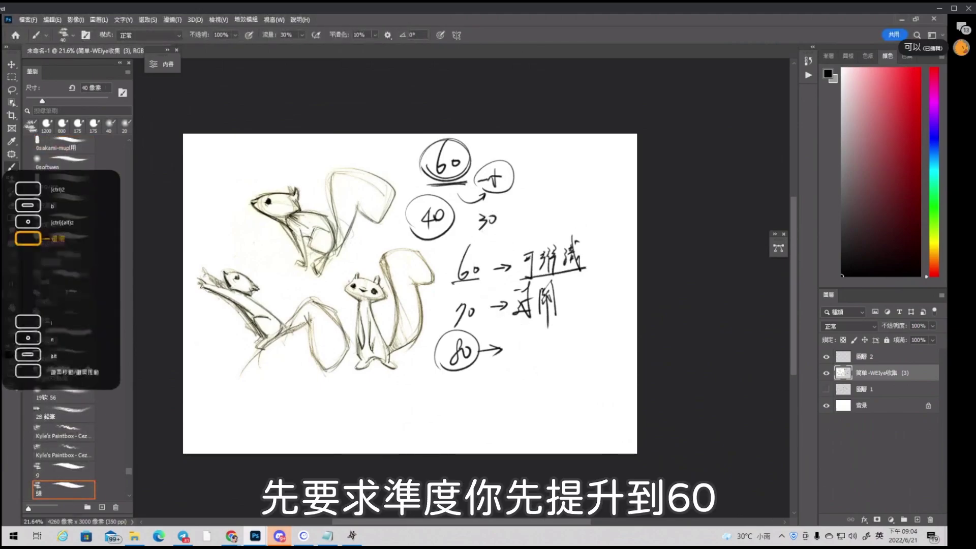
mouse_move(473, 242)
mouse_down()
mouse_move(453, 281)
mouse_move(482, 254)
mouse_up()
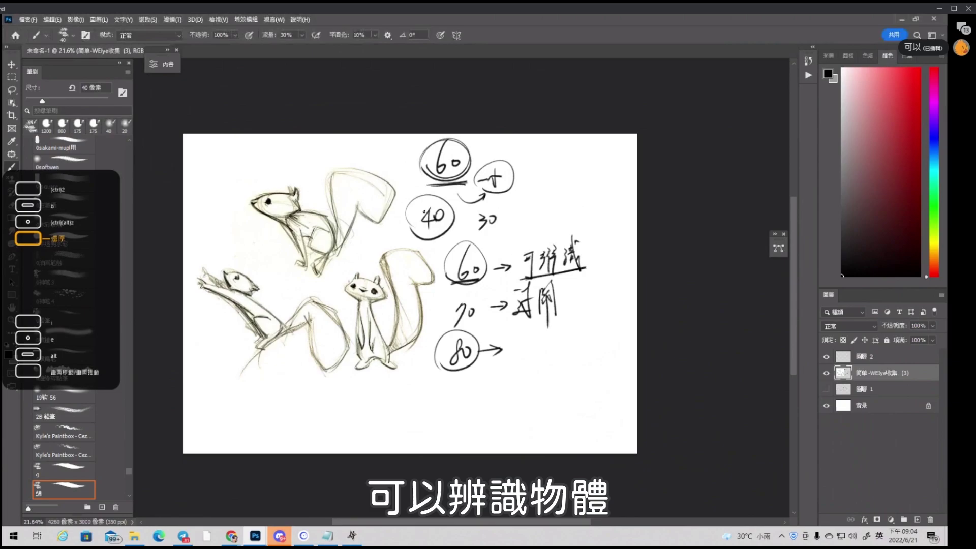
drag(471, 211, 503, 213)
key(ctrl+z)
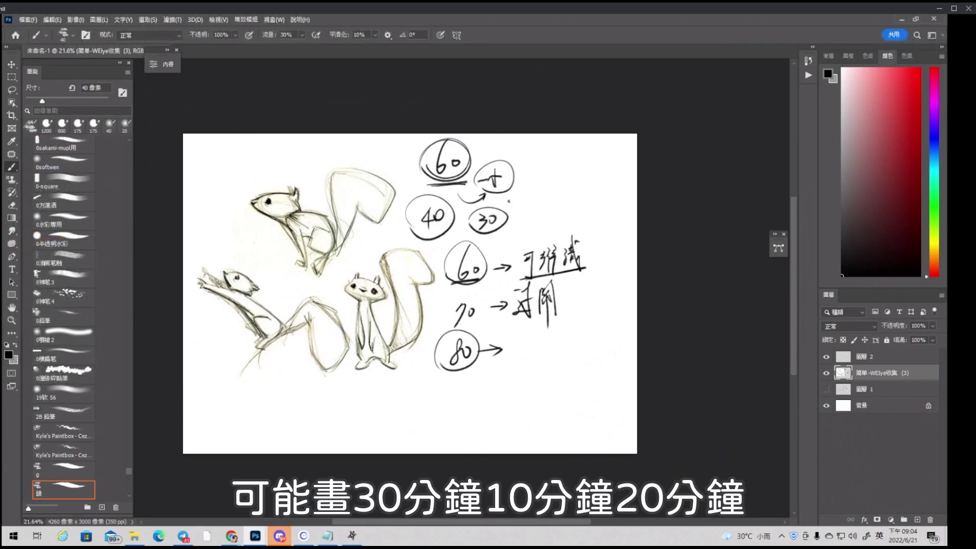
drag(438, 193, 438, 238)
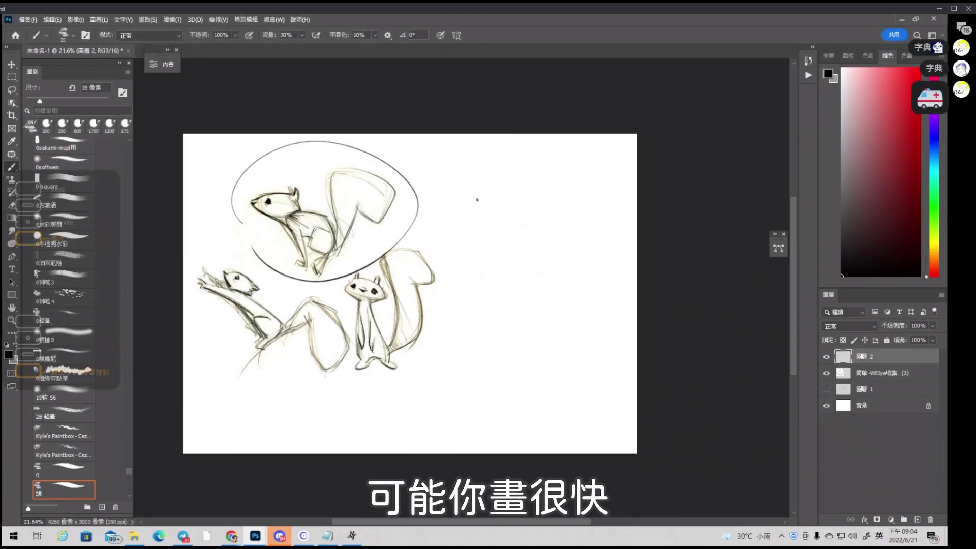
Sketch a quick copy of the circled squirrel's head, ear, back, chest and front legs in the empty area beside it
mouse_move(464, 205)
mouse_down()
mouse_move(505, 183)
mouse_move(506, 201)
mouse_move(540, 241)
mouse_up()
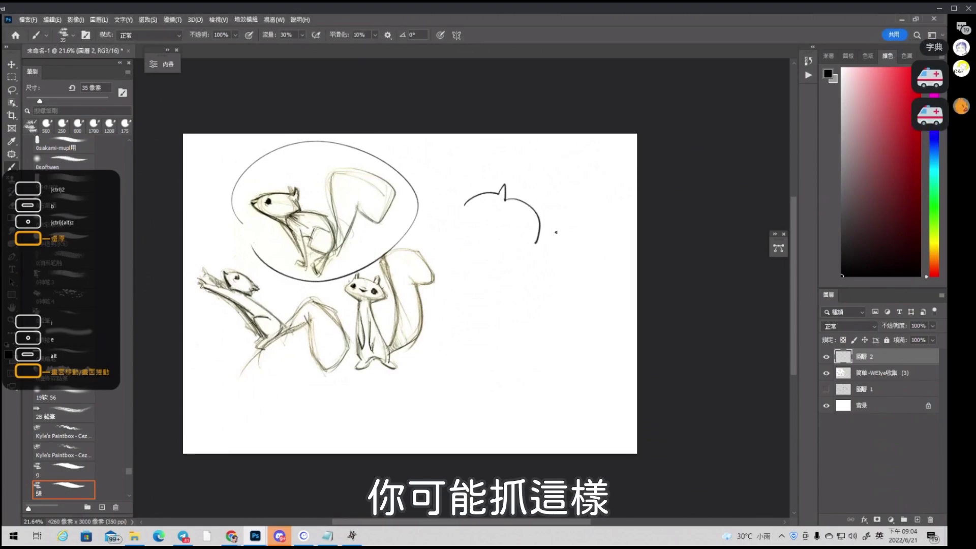
key(ctrl+z)
mouse_move(506, 200)
mouse_down()
mouse_move(547, 249)
mouse_move(572, 179)
mouse_move(605, 220)
mouse_move(539, 301)
mouse_up()
mouse_move(456, 209)
mouse_down()
mouse_move(495, 235)
mouse_move(516, 292)
mouse_up()
mouse_move(506, 242)
mouse_down()
mouse_move(518, 289)
mouse_move(523, 260)
mouse_up()
Outline the copied squirrel's hind leg and foot, and add its large upright tail
mouse_move(541, 254)
mouse_down()
mouse_move(519, 276)
mouse_move(541, 285)
mouse_up()
mouse_move(539, 286)
mouse_down()
mouse_move(530, 301)
mouse_move(543, 284)
mouse_up()
drag(546, 250, 545, 282)
drag(546, 281, 586, 229)
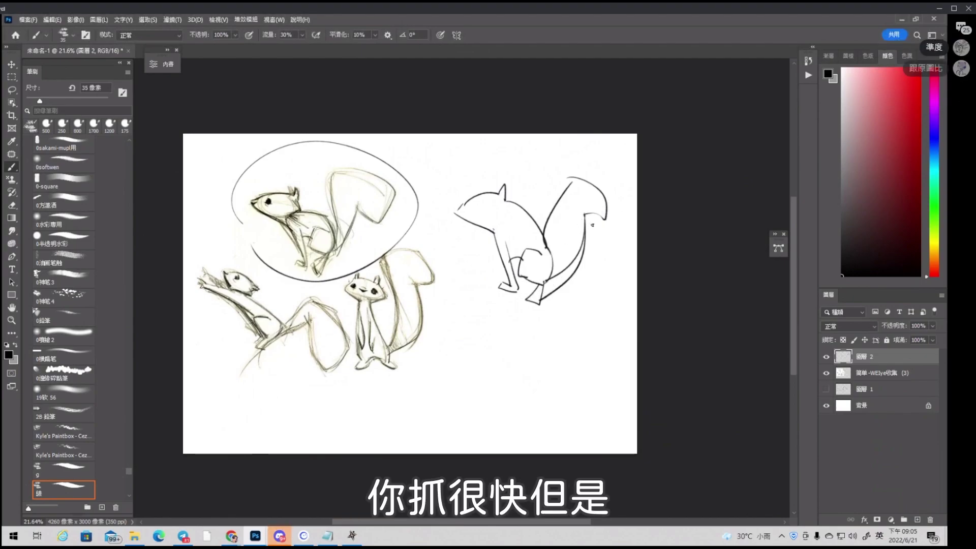
Erase part of the lower tail line on the rough squirrel copy, darken its jaw and add a cheek line
key(e)
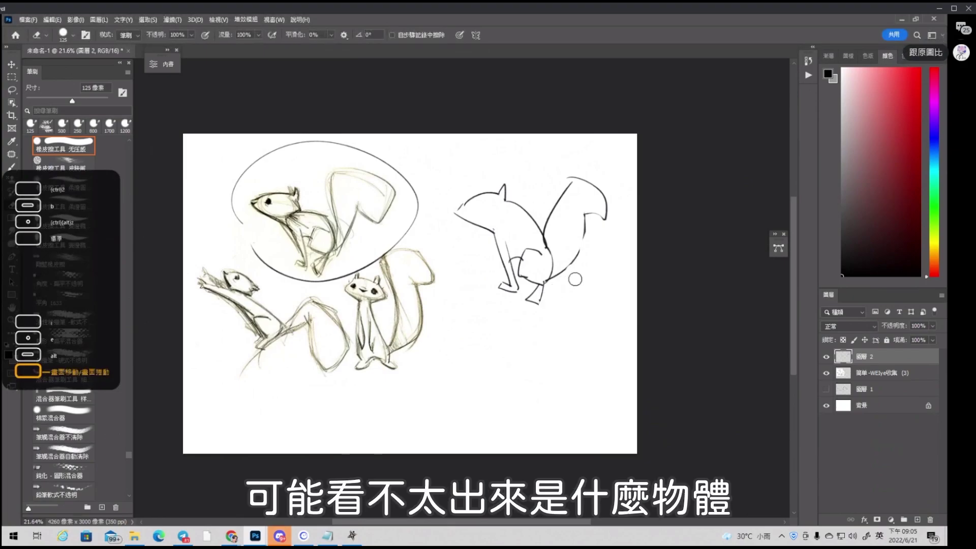
key(b)
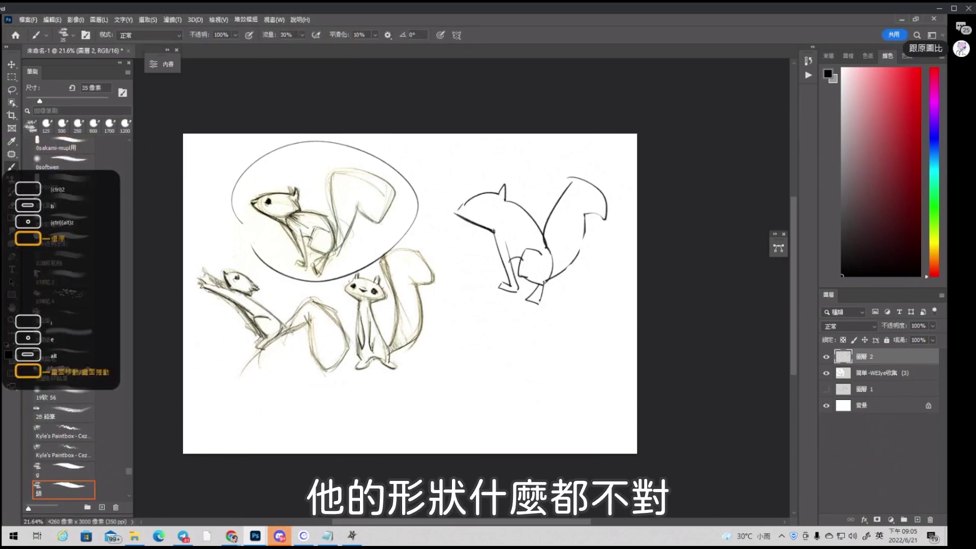
drag(482, 224, 500, 223)
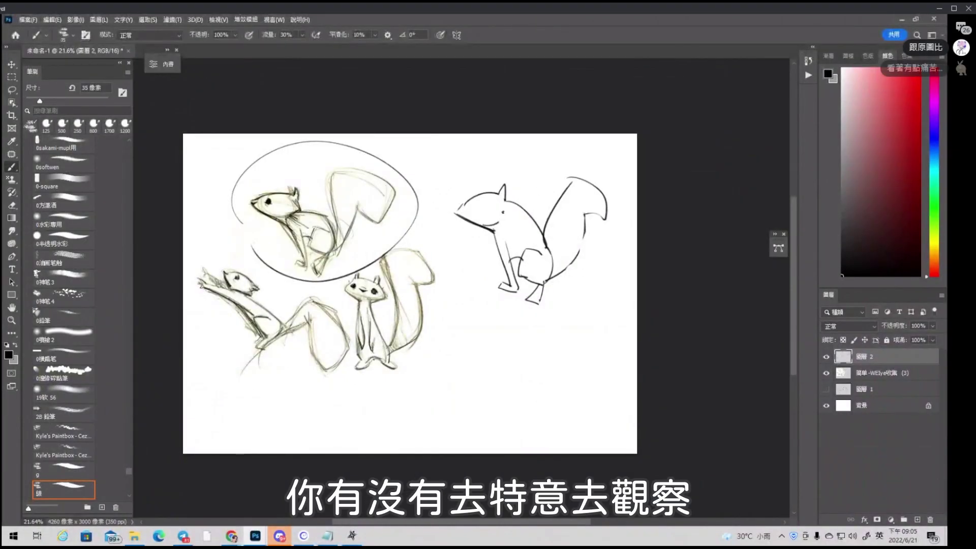
Write NG above the rough copy's back and sketch a comparison curve over the top of its tail
mouse_move(526, 173)
mouse_down()
mouse_move(531, 191)
mouse_move(532, 171)
mouse_move(539, 194)
mouse_move(532, 166)
mouse_move(549, 195)
mouse_up()
key(ctrl+z)
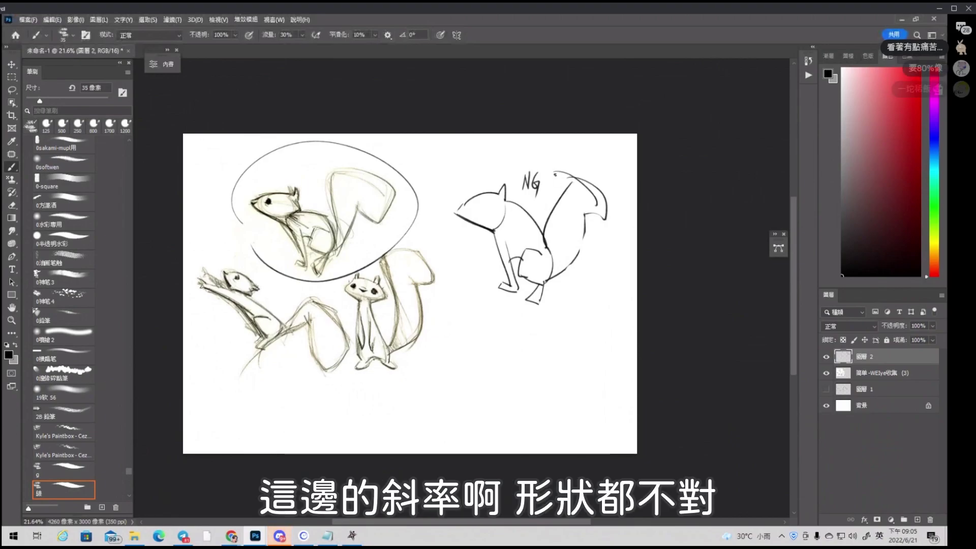
drag(449, 159, 457, 172)
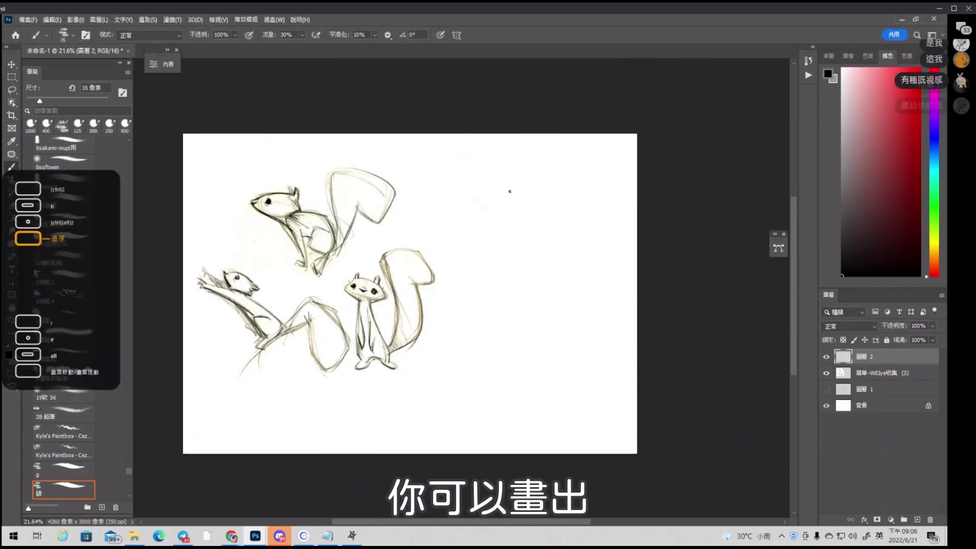
Draw a slanted guideline above the upper squirrel's head and tail, and repeat it in the empty area beside it
drag(457, 200, 547, 174)
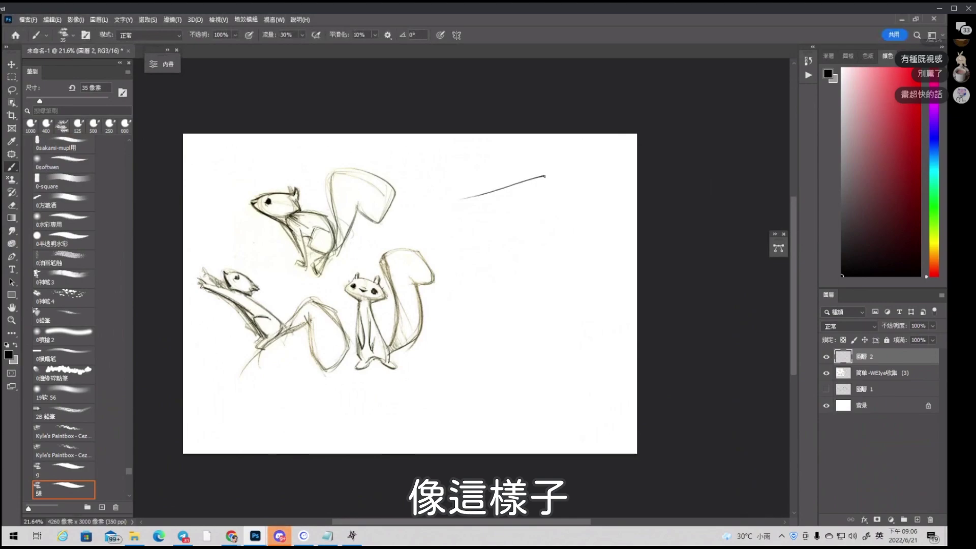
key(ctrl+z)
drag(453, 201, 550, 168)
drag(236, 207, 350, 161)
drag(455, 199, 571, 160)
Draw a descending guideline from the upper squirrel's nose to its hind foot, and match it in the empty area
drag(238, 200, 326, 280)
key(ctrl+z)
drag(446, 191, 545, 283)
key(ctrl+z)
drag(446, 194, 549, 275)
Close both guideline frames along the tail side and add a near-vertical dividing line from the upper edge to the foot corner
drag(404, 189, 309, 299)
drag(345, 160, 415, 198)
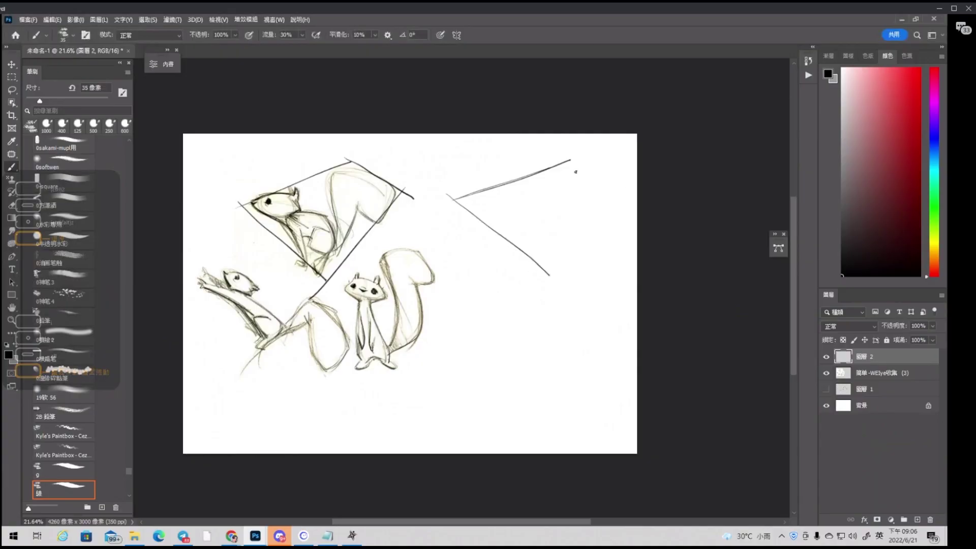
mouse_move(562, 153)
mouse_down()
mouse_move(623, 195)
mouse_move(530, 289)
mouse_up()
drag(335, 164, 328, 280)
drag(552, 168, 548, 270)
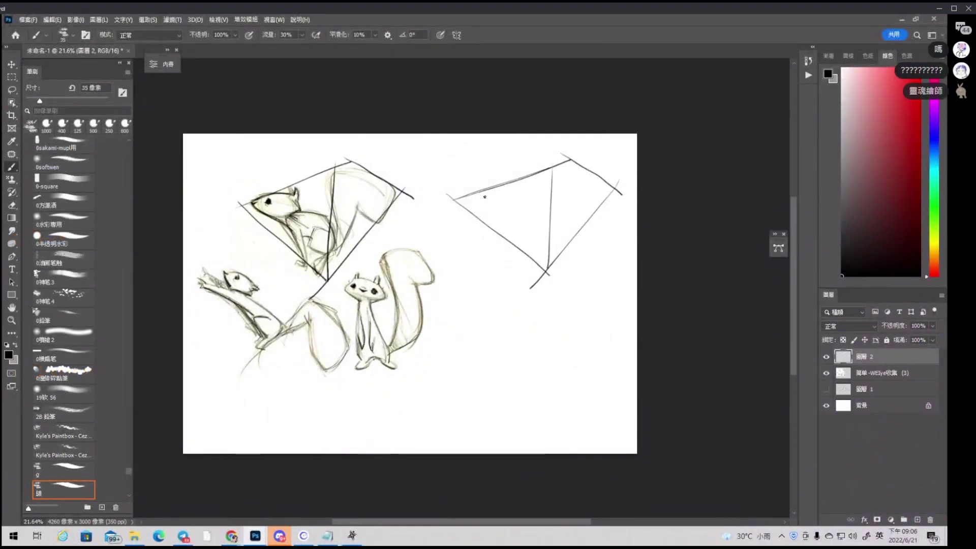
Sketch the squirrel's head, chest and front leg inside the empty guideline frame
drag(472, 197, 502, 212)
mouse_move(476, 199)
mouse_down()
mouse_move(524, 188)
mouse_move(513, 222)
mouse_up()
drag(513, 210, 527, 263)
drag(517, 257, 525, 261)
key(e)
key(b)
Add the back, belly and hind leg to the framed squirrel copy, undoing the last stray stroke
mouse_move(501, 214)
mouse_down()
mouse_move(523, 253)
mouse_move(550, 208)
mouse_move(549, 250)
mouse_up()
mouse_move(540, 223)
mouse_down()
mouse_move(552, 226)
mouse_move(536, 266)
mouse_up()
drag(545, 258, 538, 269)
key(ctrl+alt+z)
Draw the framed squirrel copy's large tail up to the frame's outer corner
mouse_move(558, 227)
mouse_down()
mouse_move(567, 183)
mouse_move(562, 233)
mouse_up()
mouse_move(553, 185)
mouse_down()
mouse_move(606, 184)
mouse_move(598, 218)
mouse_up()
mouse_move(597, 218)
mouse_down()
mouse_move(578, 208)
mouse_move(561, 240)
mouse_up()
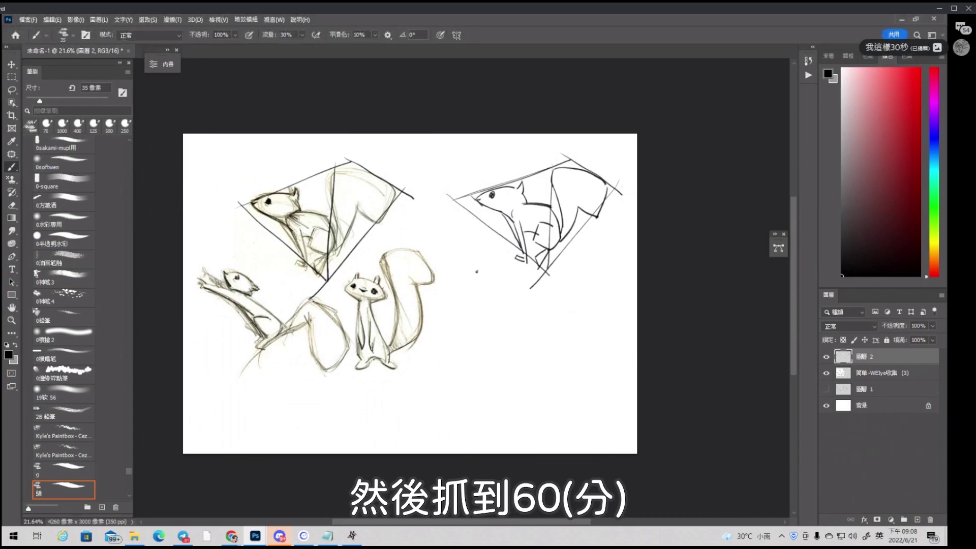
Ring the framed squirrel copy with a large ellipse and undo the ring
drag(478, 185, 490, 231)
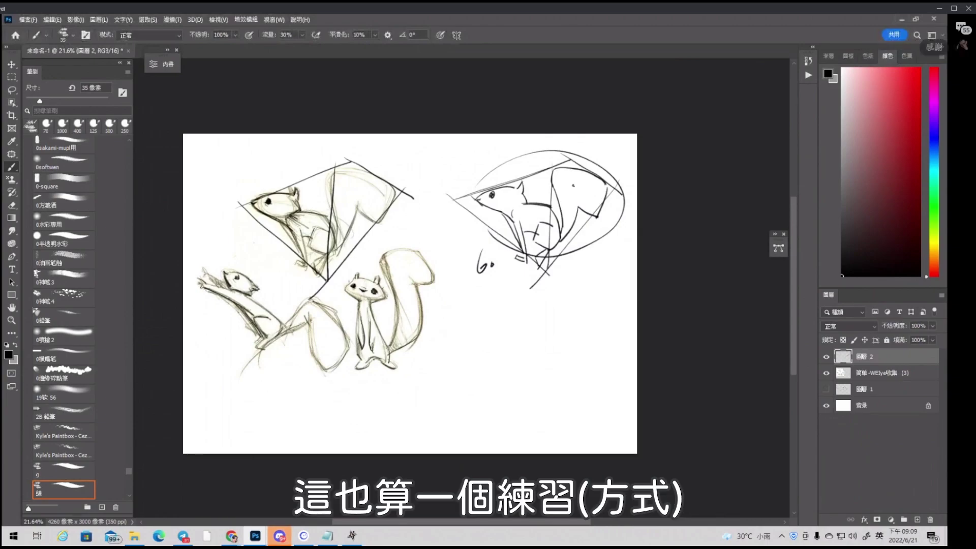
key(ctrl+z)
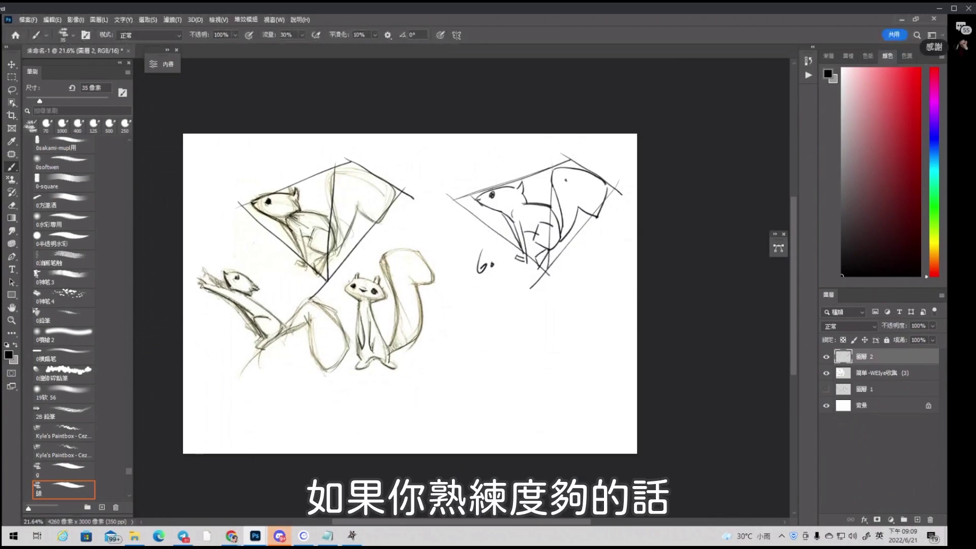
mouse_move(436, 165)
mouse_down()
mouse_move(455, 176)
mouse_move(446, 177)
mouse_up()
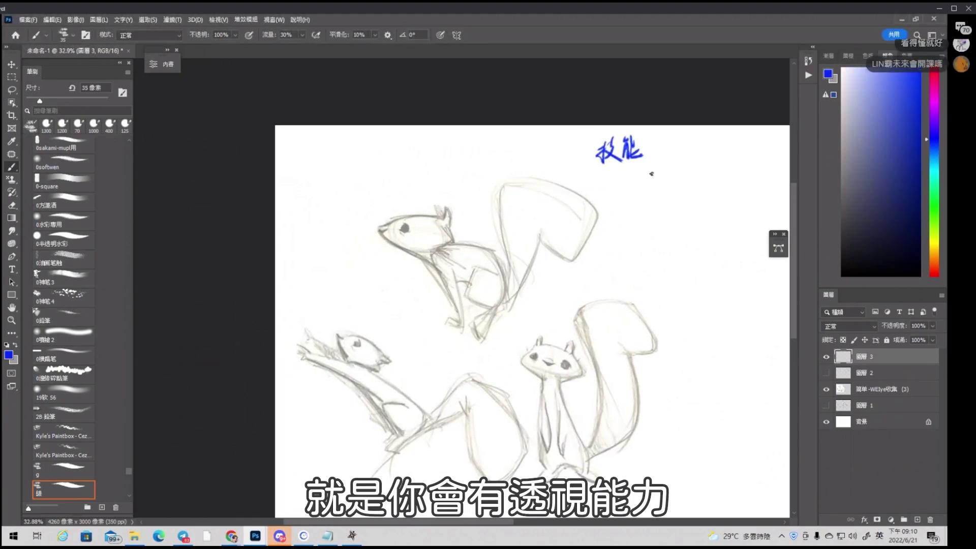
Write the underlined blue notes 透視 and 結構 below the 技能 heading
mouse_move(639, 174)
mouse_down()
mouse_move(650, 190)
mouse_move(643, 168)
mouse_up()
drag(652, 164, 643, 173)
mouse_move(642, 173)
mouse_down()
mouse_move(696, 186)
mouse_move(637, 225)
mouse_move(646, 209)
mouse_move(696, 225)
mouse_up()
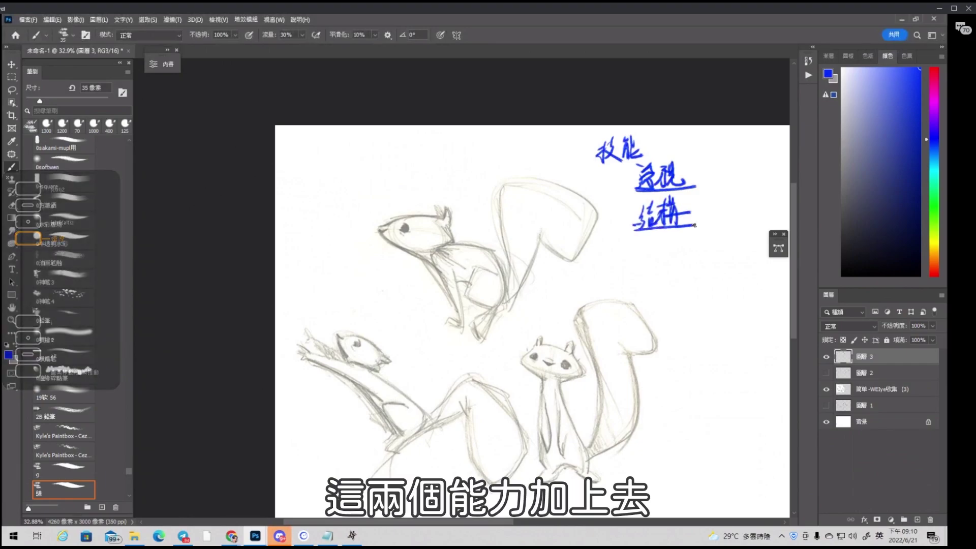
Draw red structure lines over the upper squirrel's head, ear and front leg with a 20 px brush
scroll(613, 217, down, 4)
scroll(466, 244, up, 4)
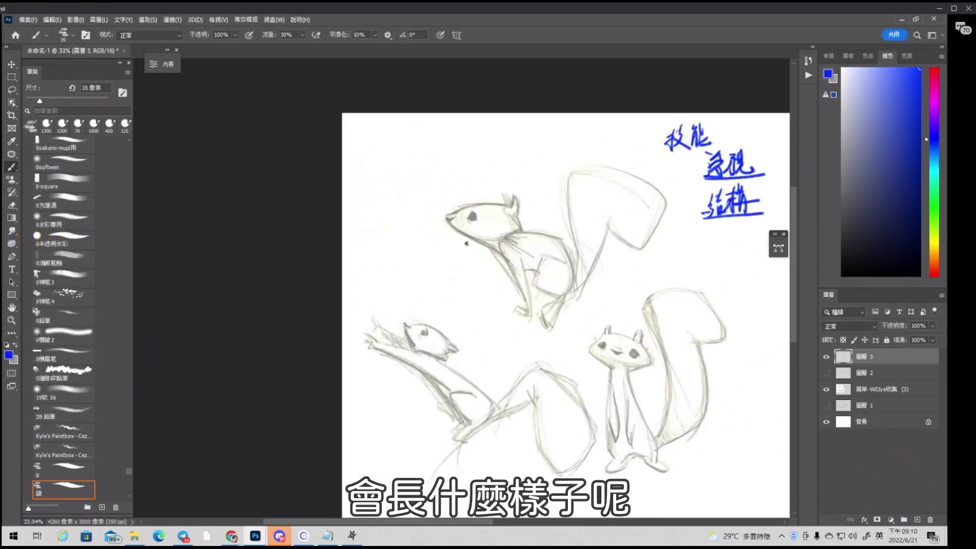
click(926, 275)
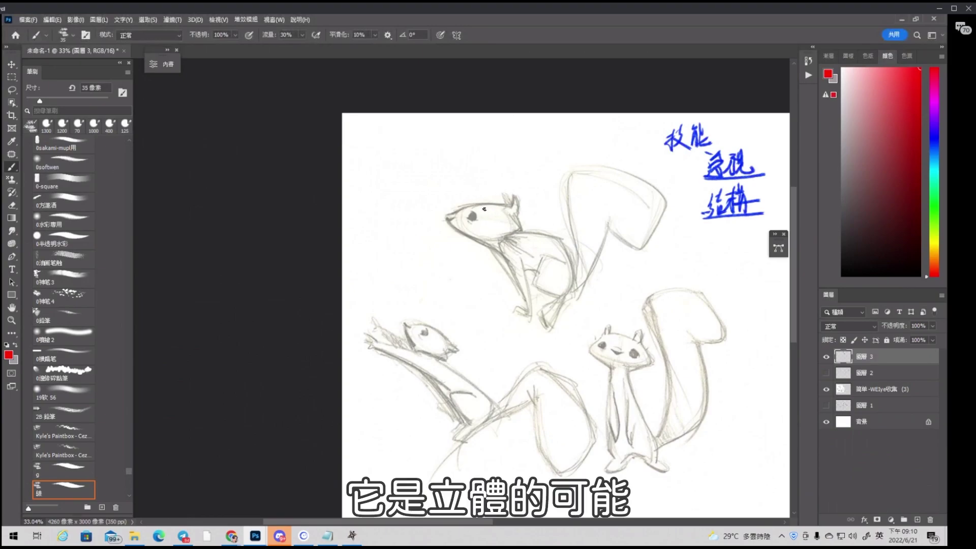
key([)
key([)
key([)
mouse_move(484, 206)
mouse_down()
mouse_move(447, 219)
mouse_move(517, 224)
mouse_up()
drag(511, 207, 528, 308)
scroll(485, 218, down, 1)
drag(514, 274, 524, 271)
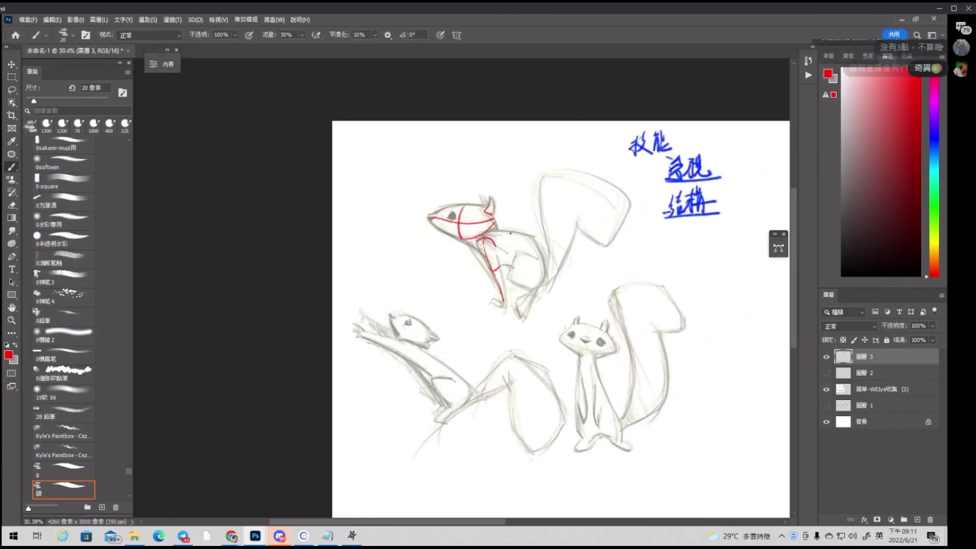
Add red contour lines around the upper squirrel's shoulder, back and thigh
mouse_move(496, 232)
mouse_down()
mouse_move(534, 238)
mouse_move(507, 265)
mouse_up()
drag(496, 243, 540, 253)
drag(531, 239, 513, 281)
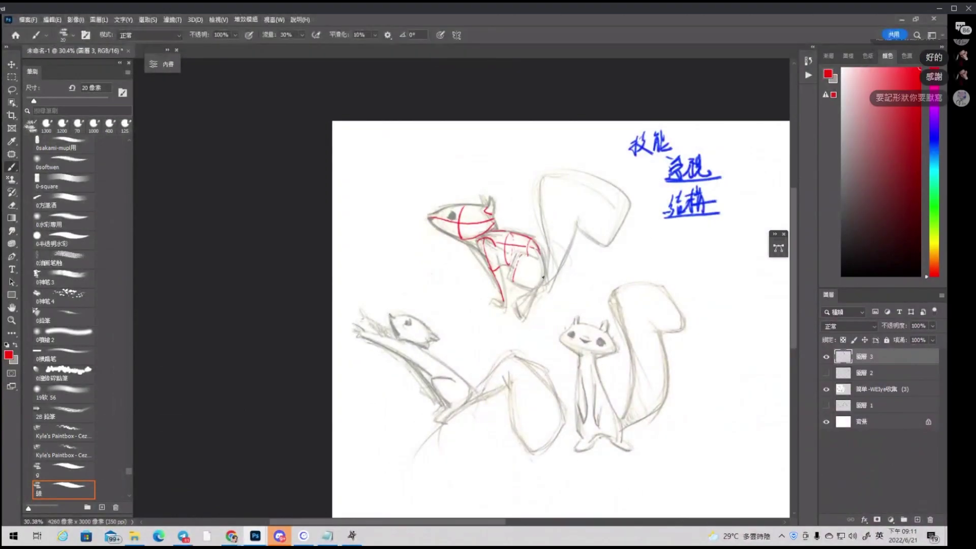
Draw red structure lines along and across the upper squirrel's tail
scroll(511, 342, down, 2)
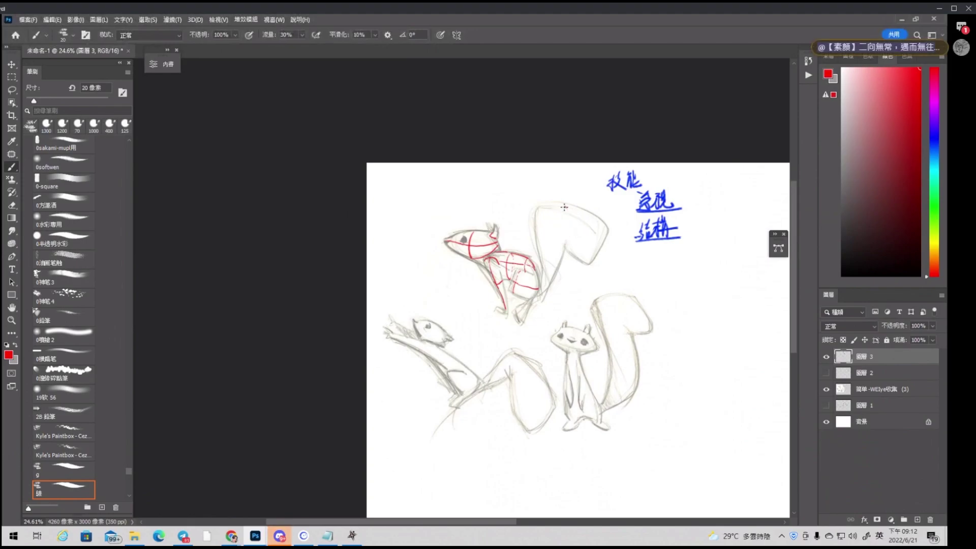
mouse_move(562, 209)
mouse_down()
mouse_move(566, 246)
mouse_move(545, 274)
mouse_move(599, 245)
mouse_up()
scroll(565, 216, down, 1)
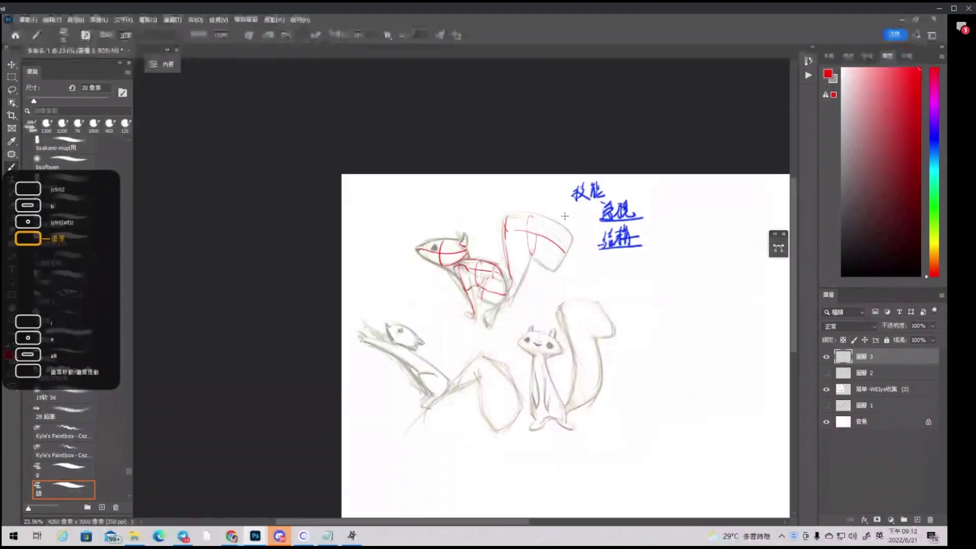
scroll(469, 211, down, 1)
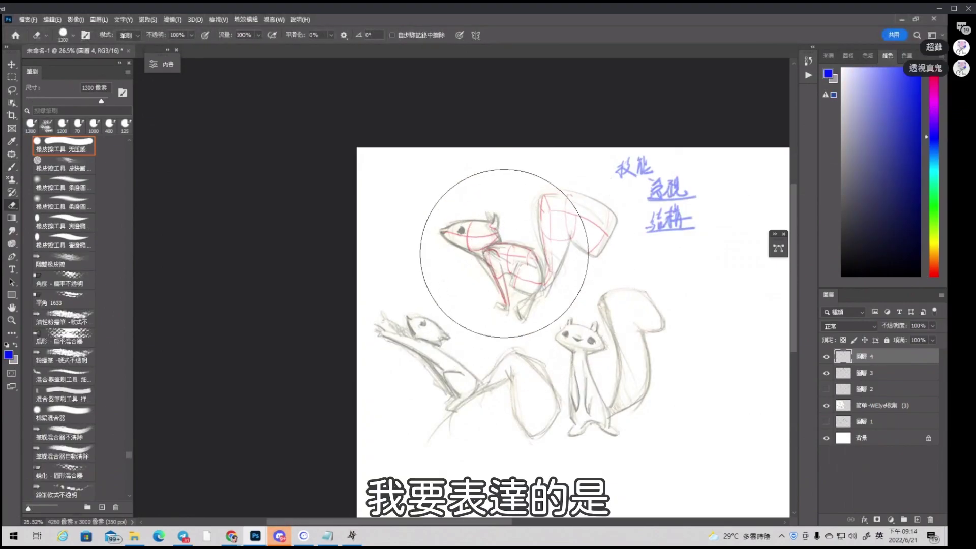
Ring the 技能 notes in blue, draw a curved bracket beside 透視 and 結構, and undo both marks
scroll(502, 244, down, 1)
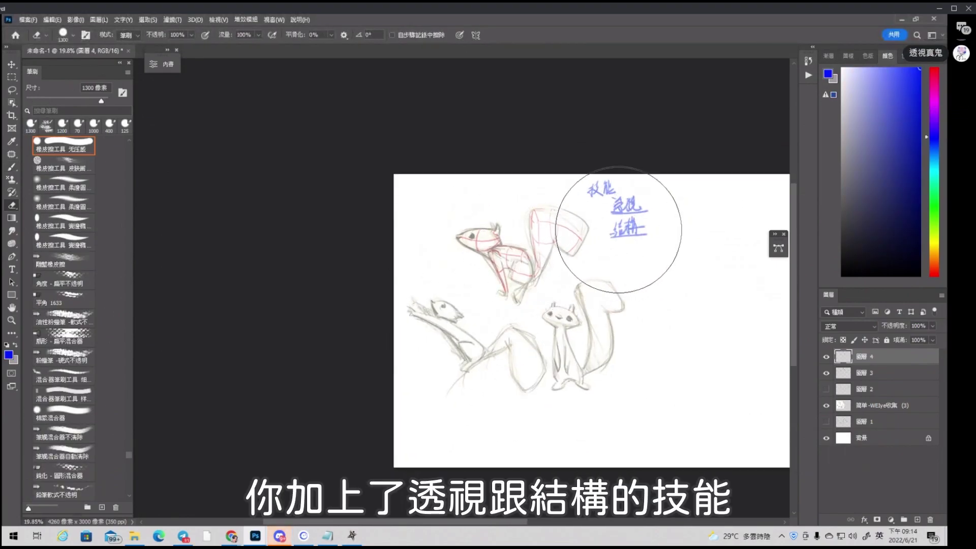
key(b)
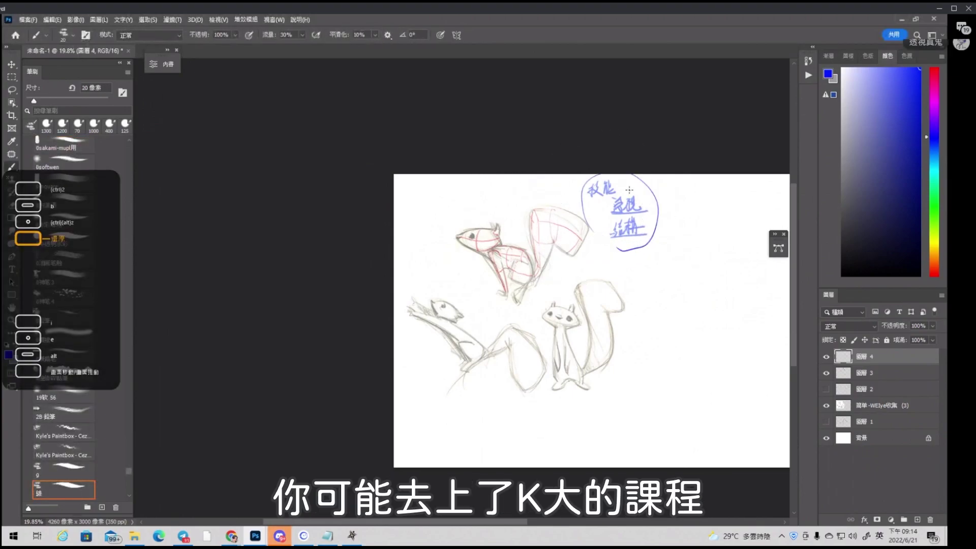
scroll(629, 190, up, 3)
key(ctrl+z)
scroll(639, 221, down, 3)
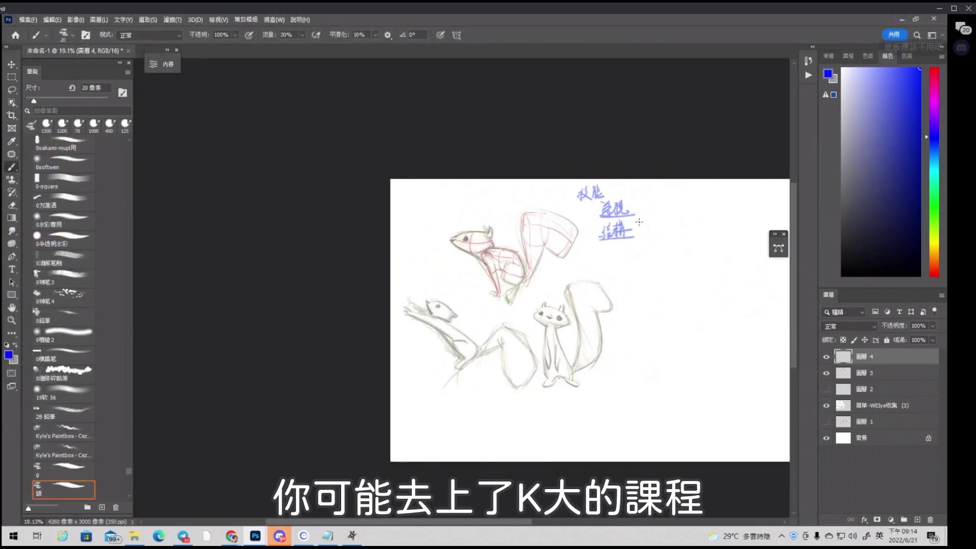
drag(640, 211, 637, 228)
scroll(618, 211, up, 3)
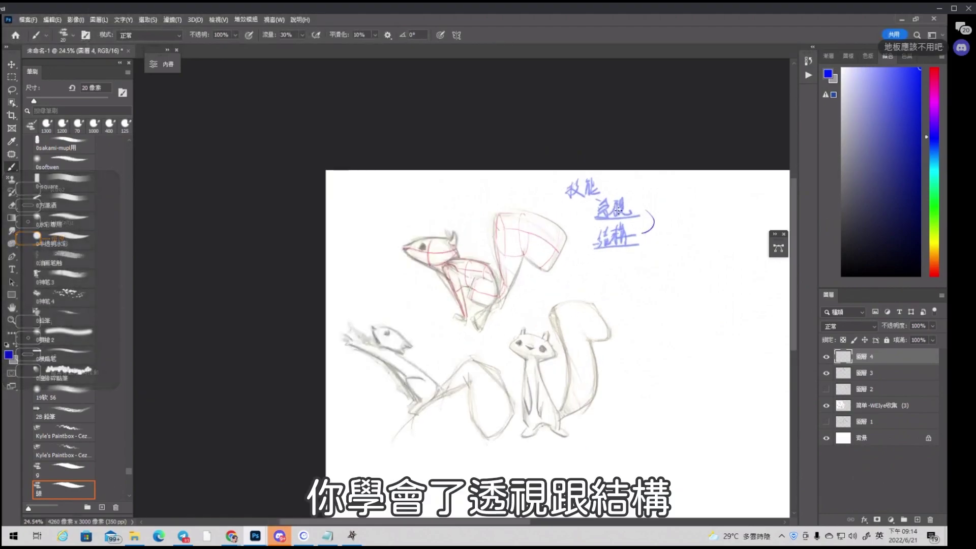
key(ctrl+z)
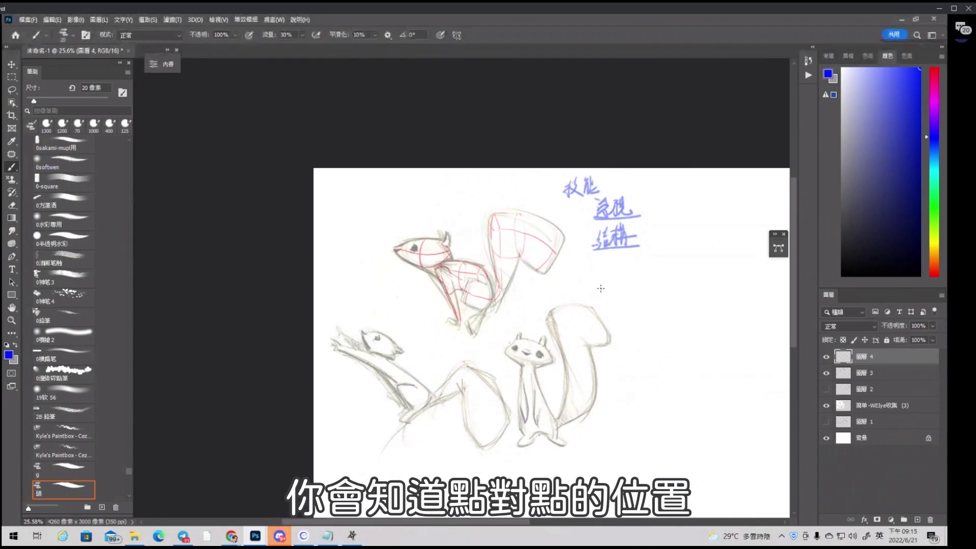
Mark the upper squirrel's tail corners with blue dots and try point-to-point strokes along its edges
scroll(491, 225, up, 1)
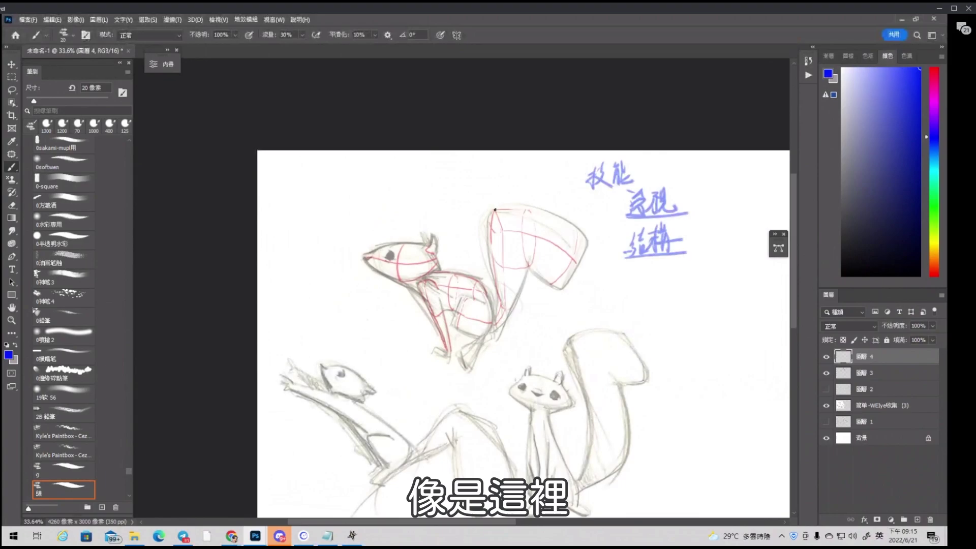
click(494, 210)
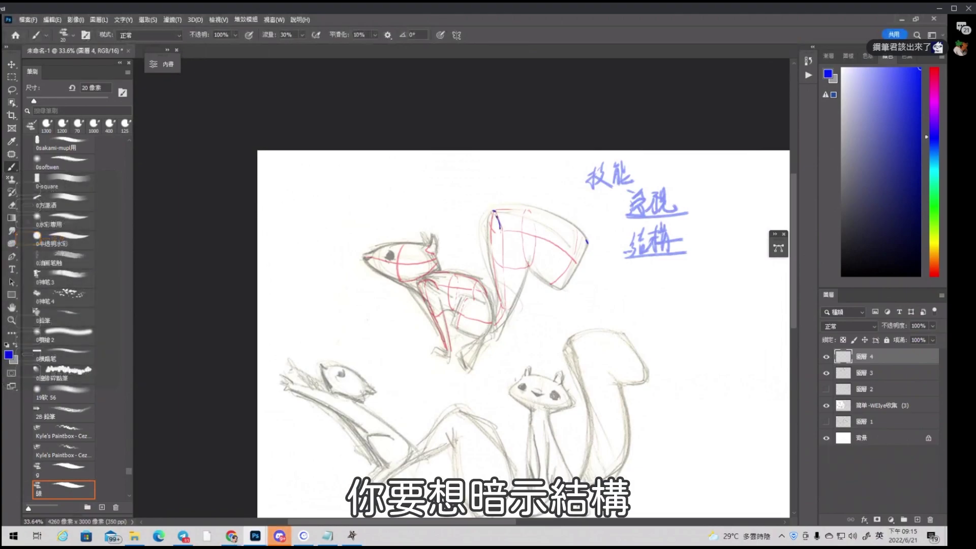
drag(494, 212, 502, 231)
key(ctrl+z)
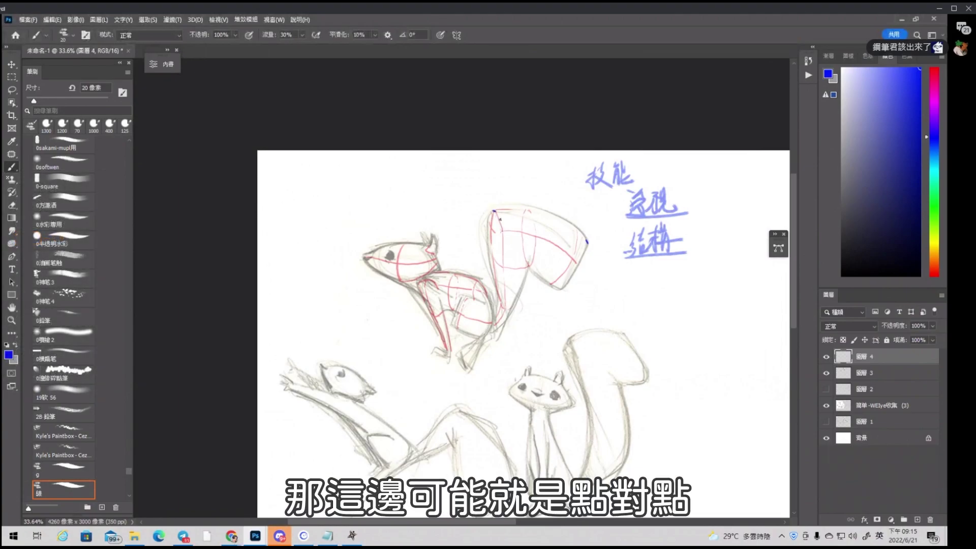
mouse_move(587, 243)
mouse_down()
mouse_move(567, 283)
mouse_move(550, 286)
mouse_up()
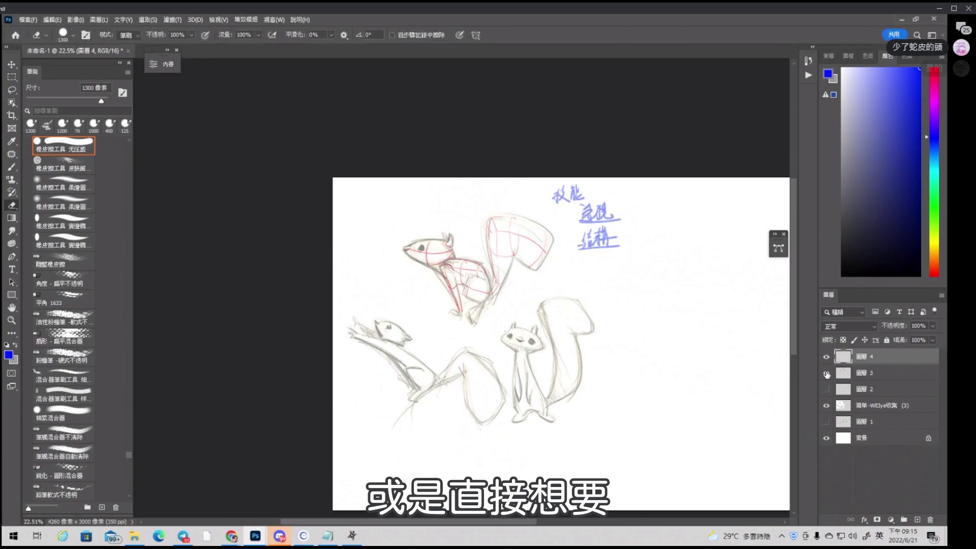
Draw a long straight blue diagonal across the canvas twice as a line demonstration, undoing each line
key(b)
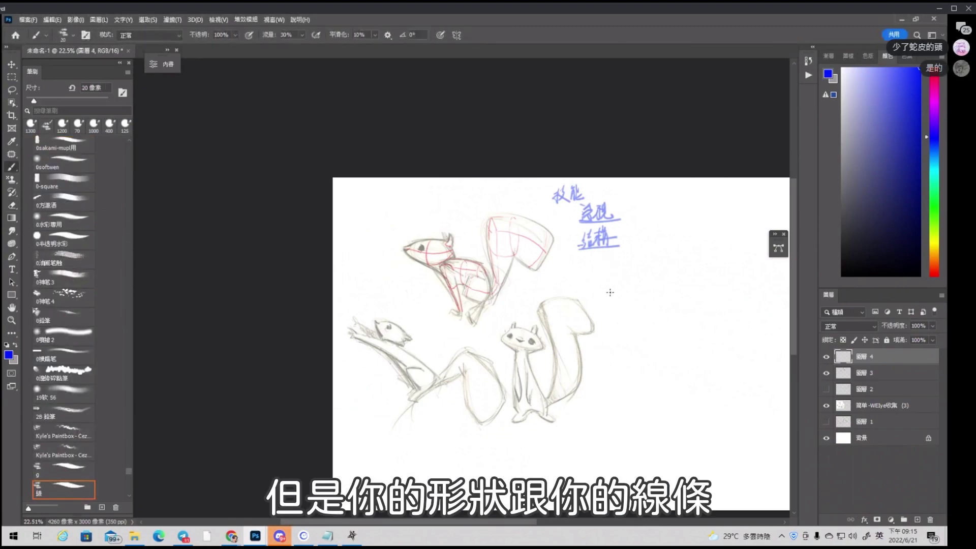
drag(693, 210, 478, 445)
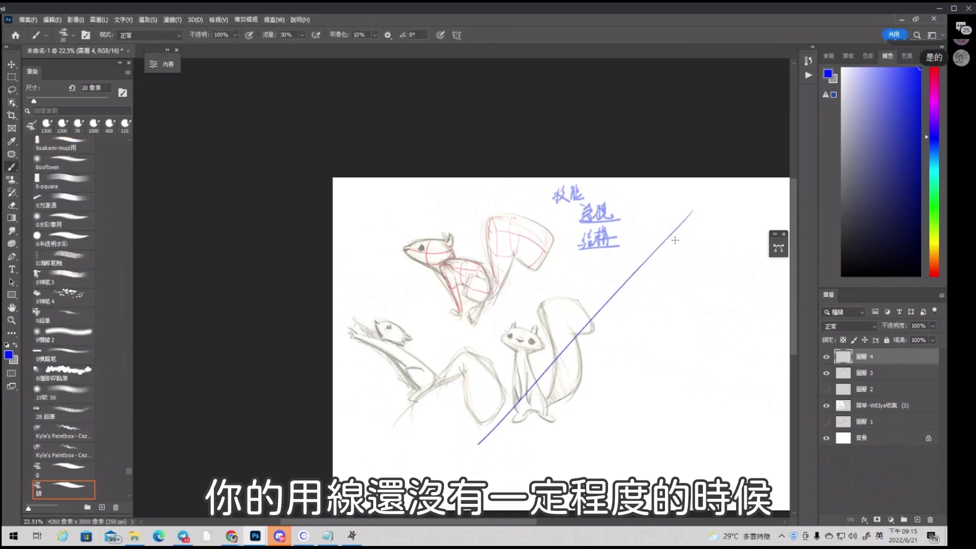
scroll(497, 311, down, 2)
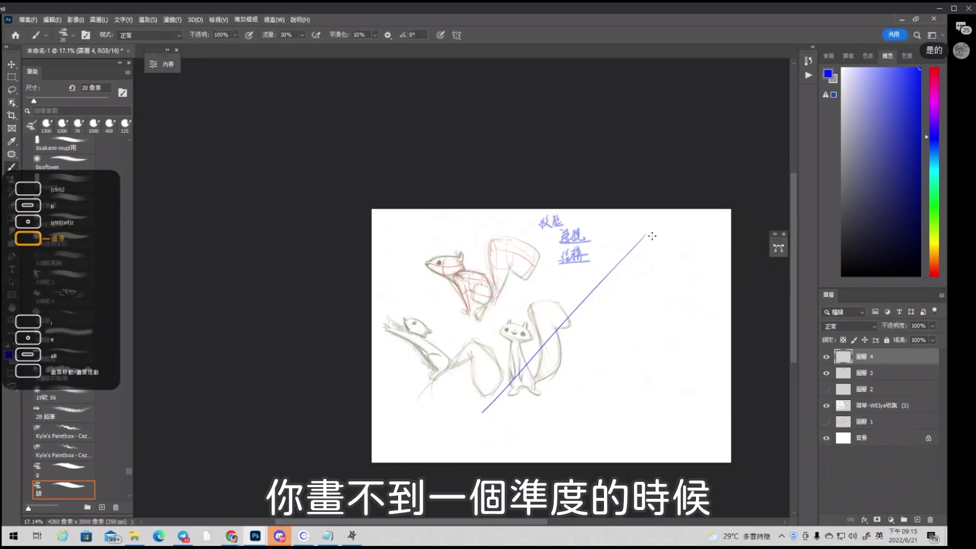
key(ctrl+z)
scroll(506, 254, up, 2)
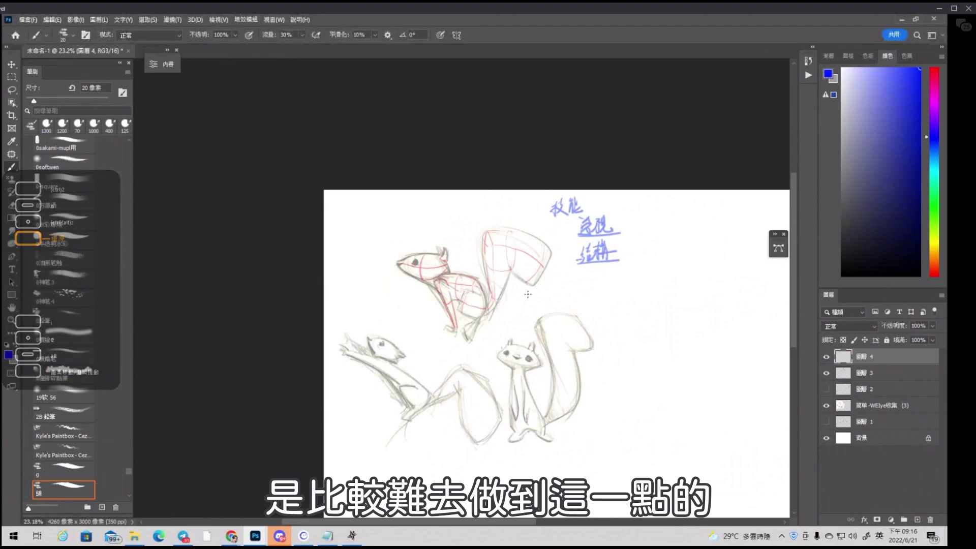
drag(711, 232, 552, 405)
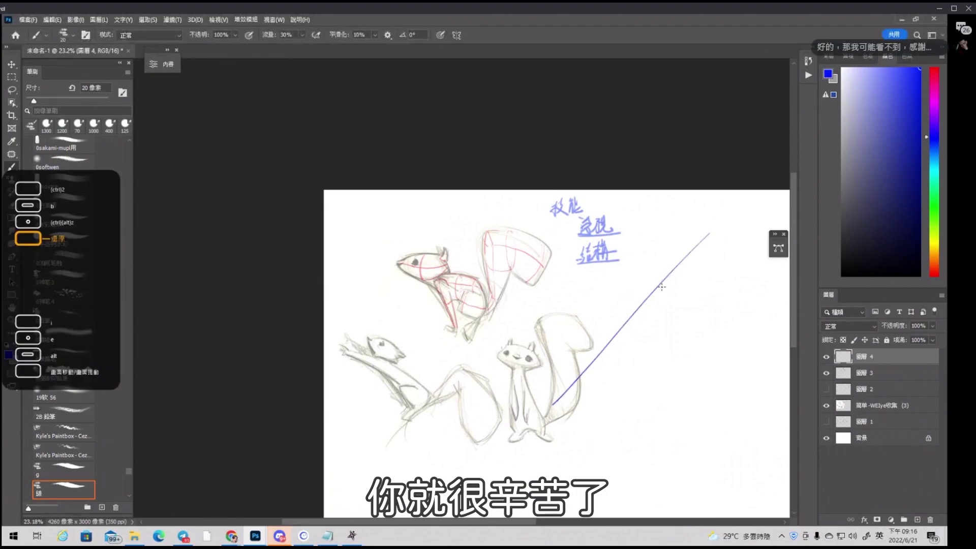
key(ctrl+z)
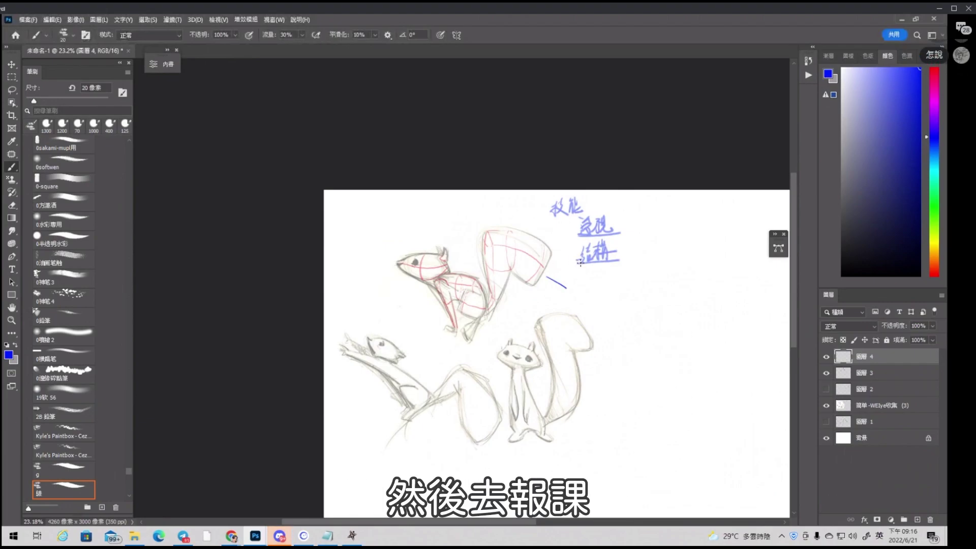
Erase the stray blue line beside the upper squirrel's tail and write a circled blue 30 below the 結構 note
key(e)
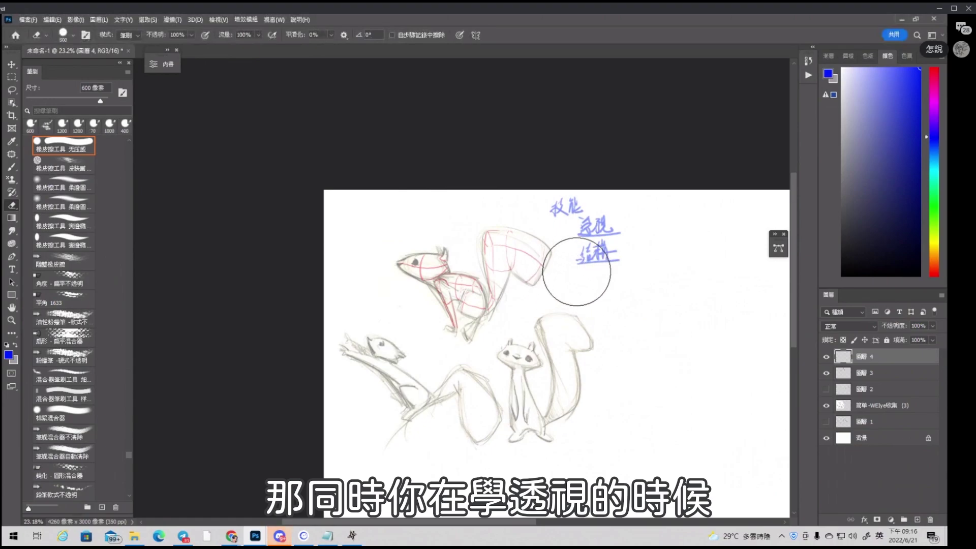
key(b)
scroll(526, 275, down, 2)
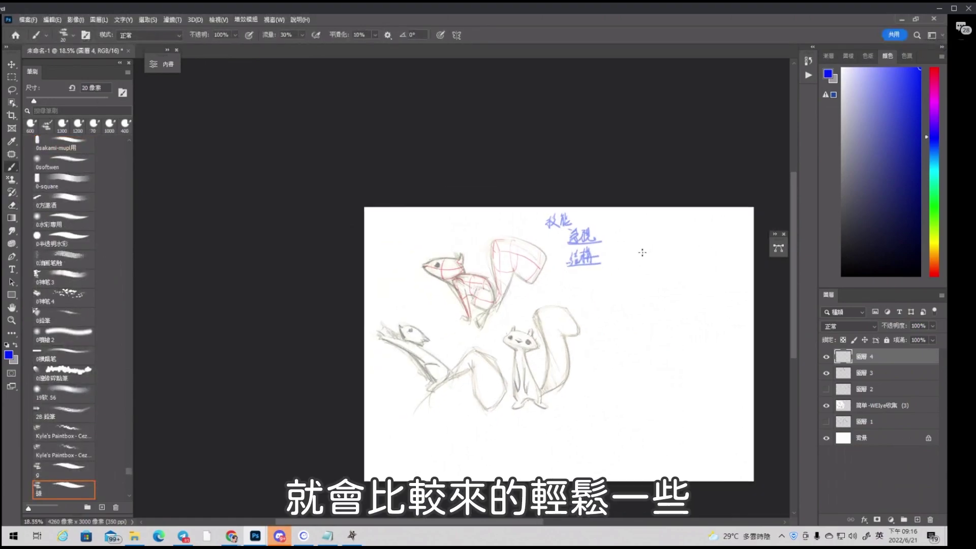
scroll(555, 280, up, 1)
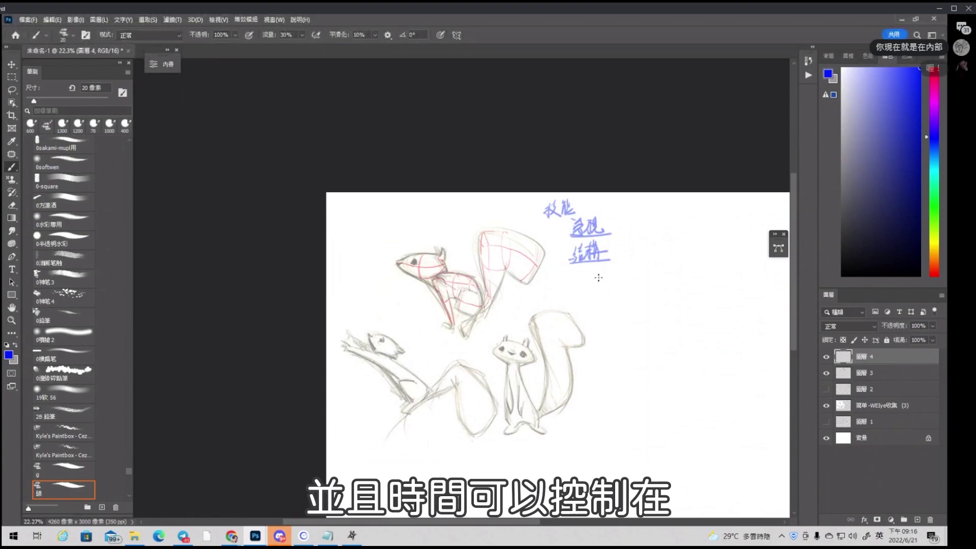
mouse_move(586, 280)
mouse_down()
mouse_move(591, 296)
mouse_move(603, 284)
mouse_up()
drag(590, 271, 593, 269)
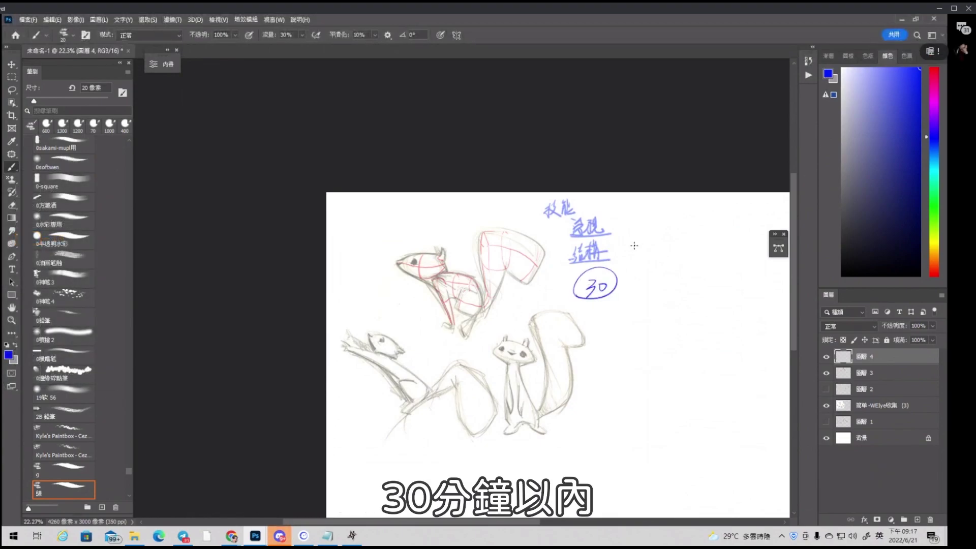
Hide 圖層 4 and 圖層 3, show 圖層 2 at 23% opacity, and add a new layer above it
scroll(635, 246, down, 2)
scroll(591, 295, up, 1)
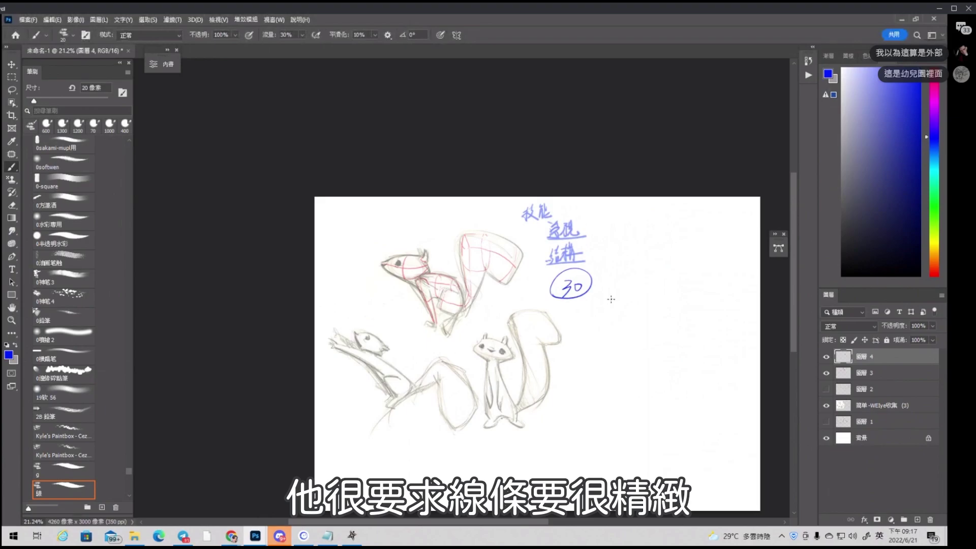
click(827, 356)
click(827, 372)
click(826, 389)
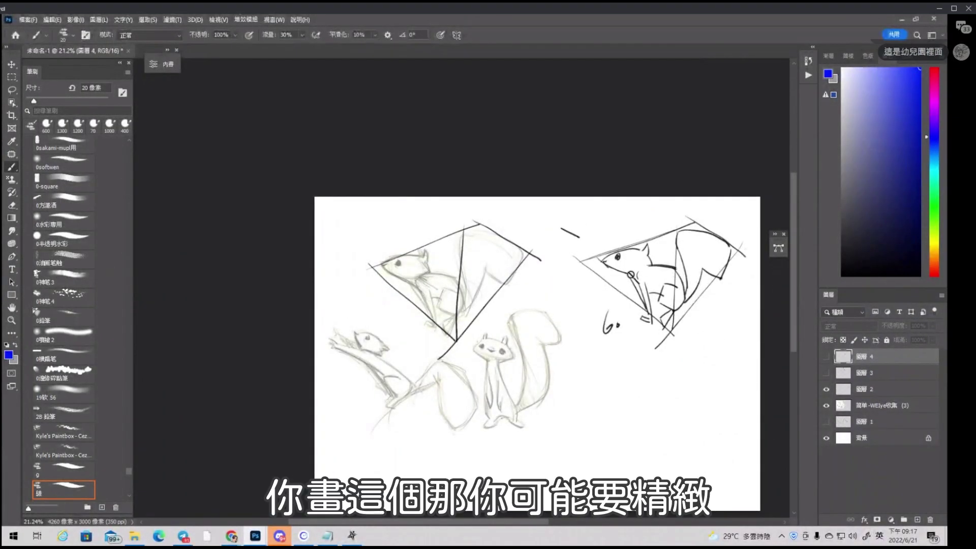
click(864, 392)
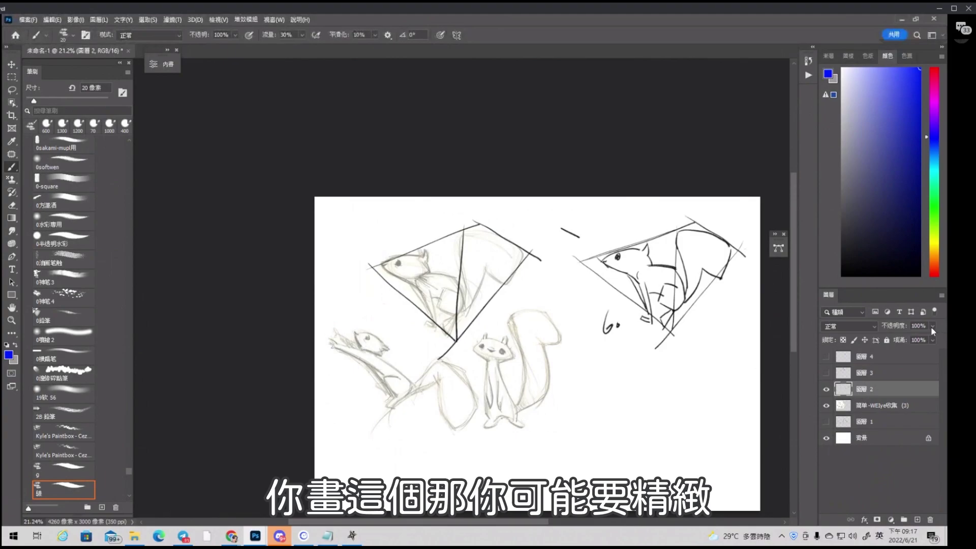
mouse_move(932, 328)
mouse_down()
mouse_move(908, 334)
mouse_move(905, 422)
mouse_up()
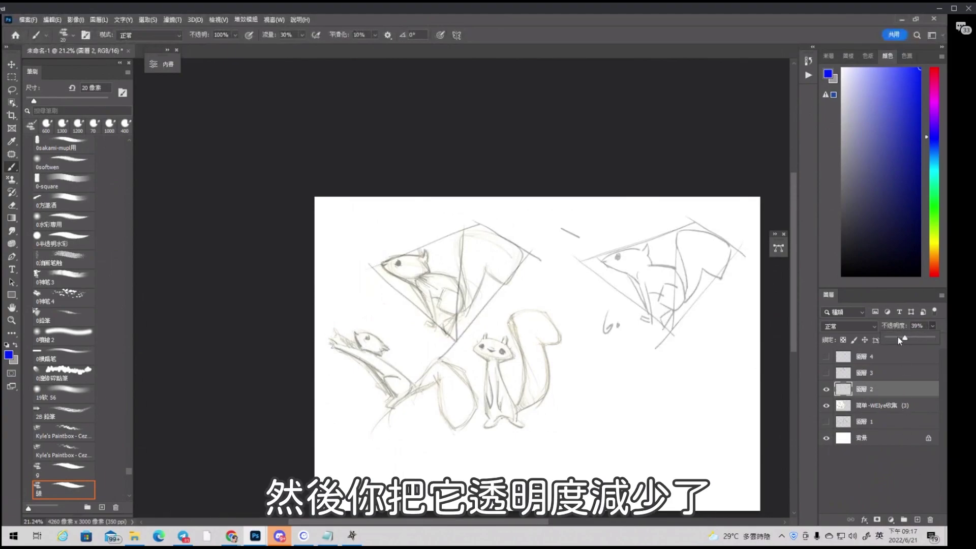
click(918, 520)
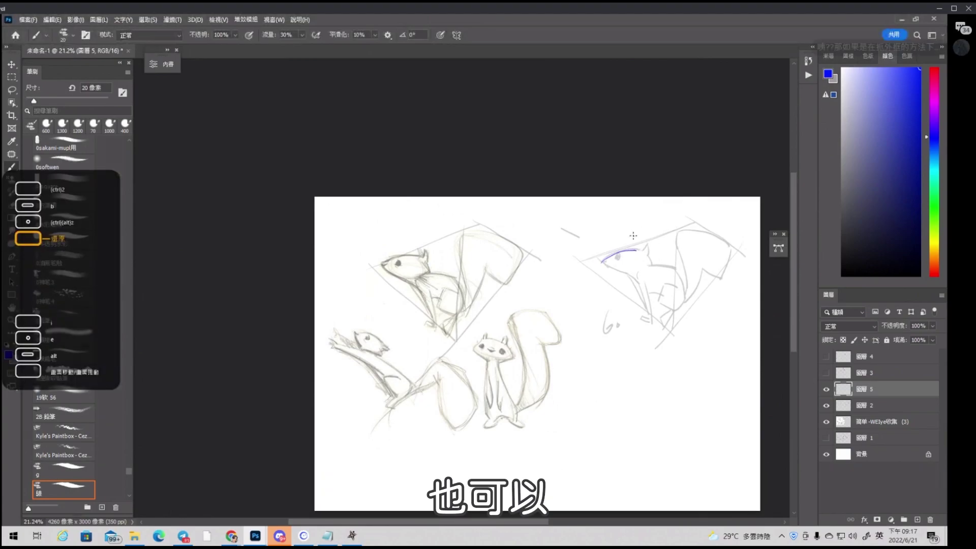
Try blue refining strokes over the faded squirrel copy's head and chest, undoing them
key(ctrl+z)
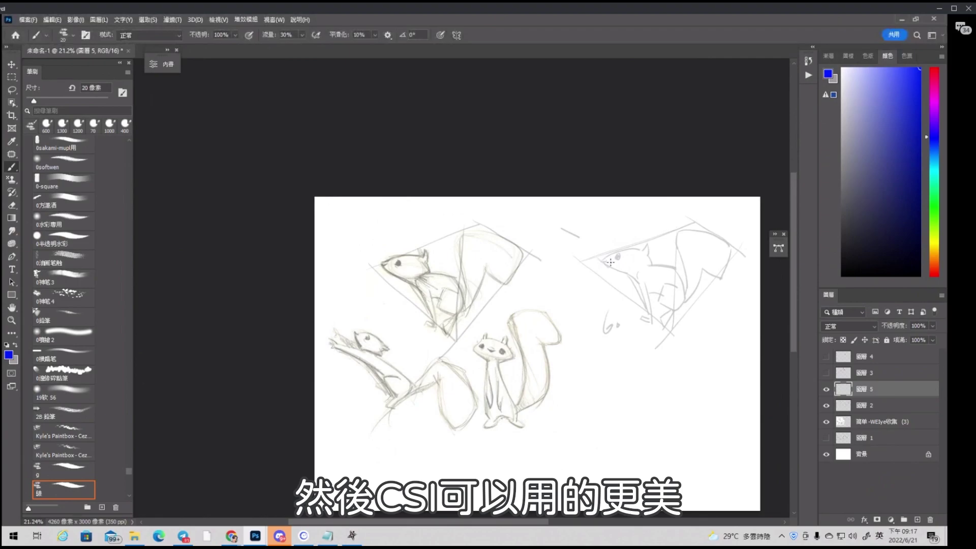
key(ctrl+z)
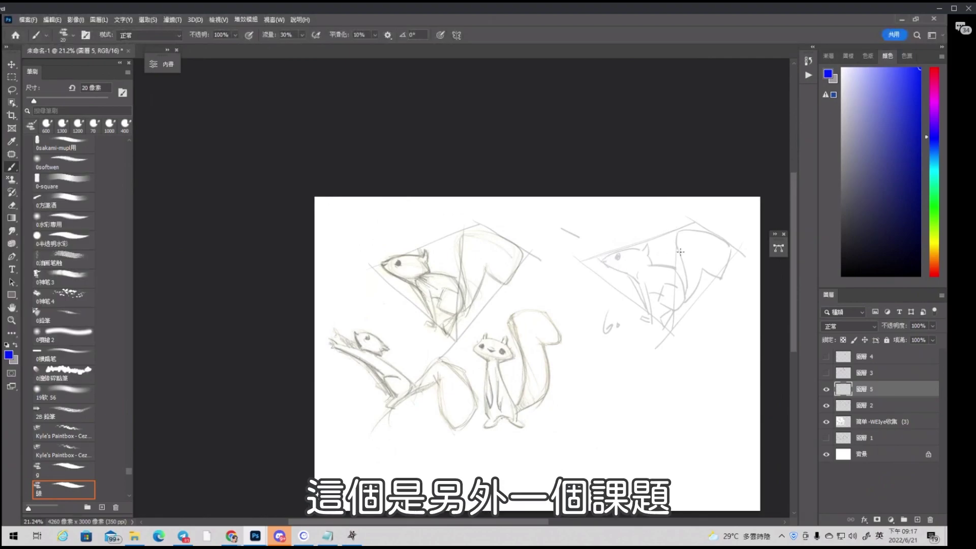
drag(621, 272, 652, 316)
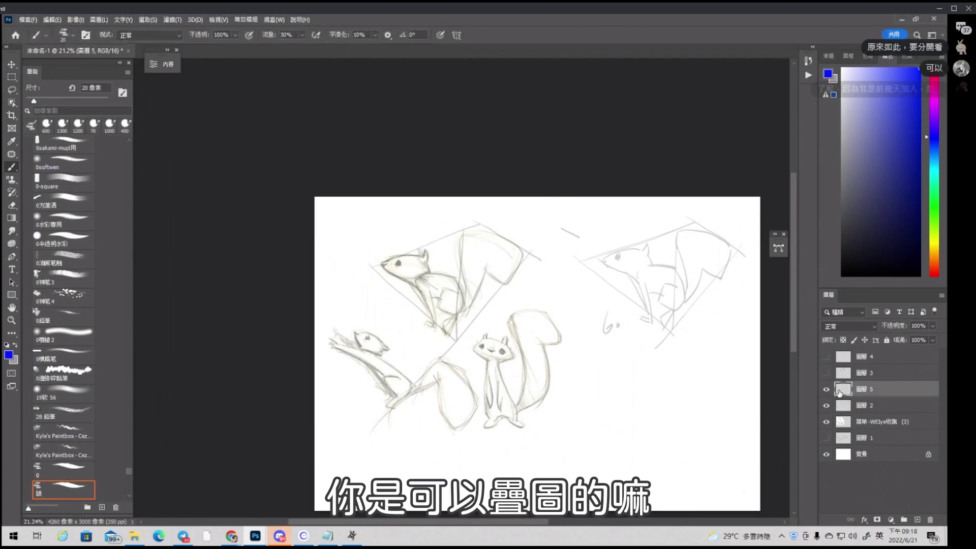
Overlay 圖層 2's faded copy on the upper original squirrel with Free Transform and try widening it to about 103%
click(843, 406)
key(l)
right_click(497, 288)
click(539, 373)
mouse_move(656, 296)
mouse_down()
mouse_move(598, 307)
mouse_move(451, 299)
mouse_move(436, 296)
mouse_move(436, 283)
mouse_up()
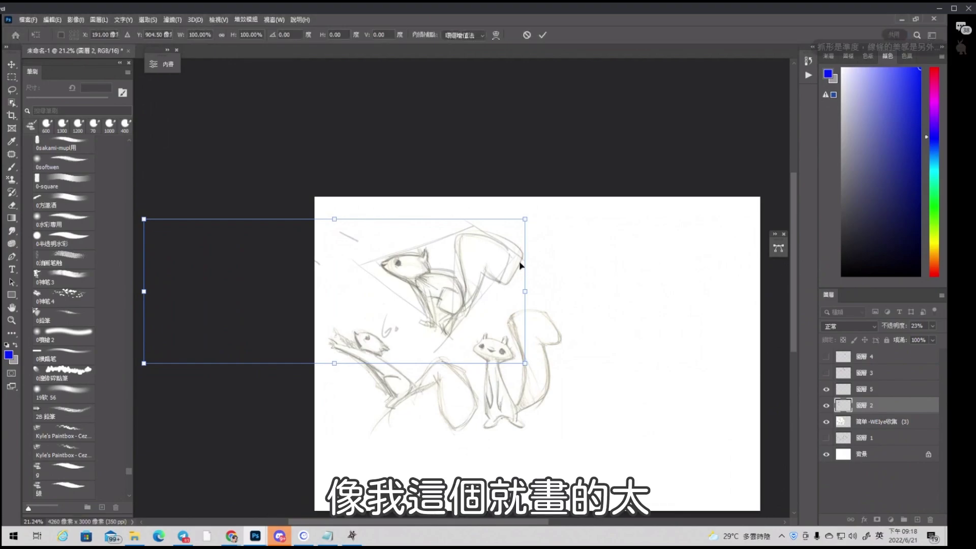
drag(525, 291, 537, 290)
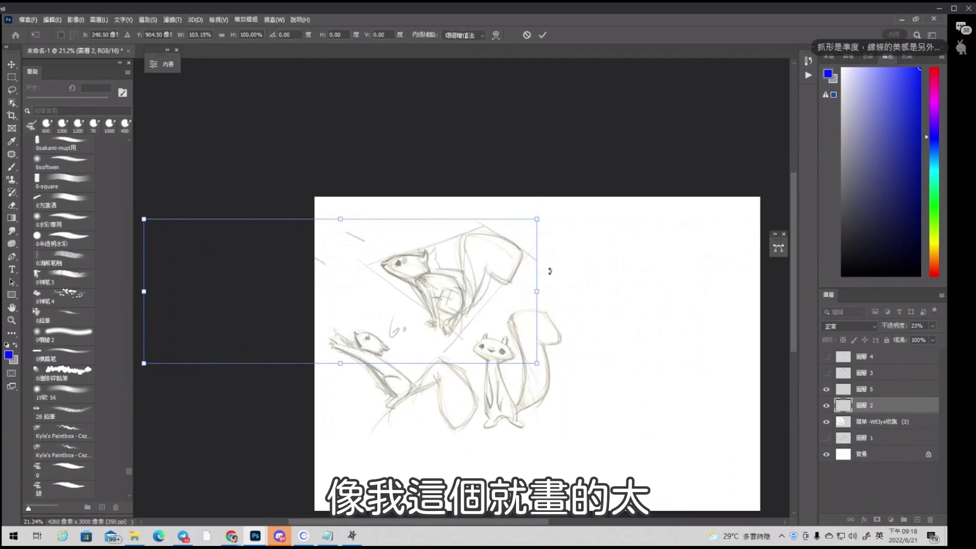
key(Left)
key(Left)
key(Left)
key(Left)
key(Left)
key(Left)
key(Left)
key(Left)
key(Left)
key(Left)
key(Left)
key(Left)
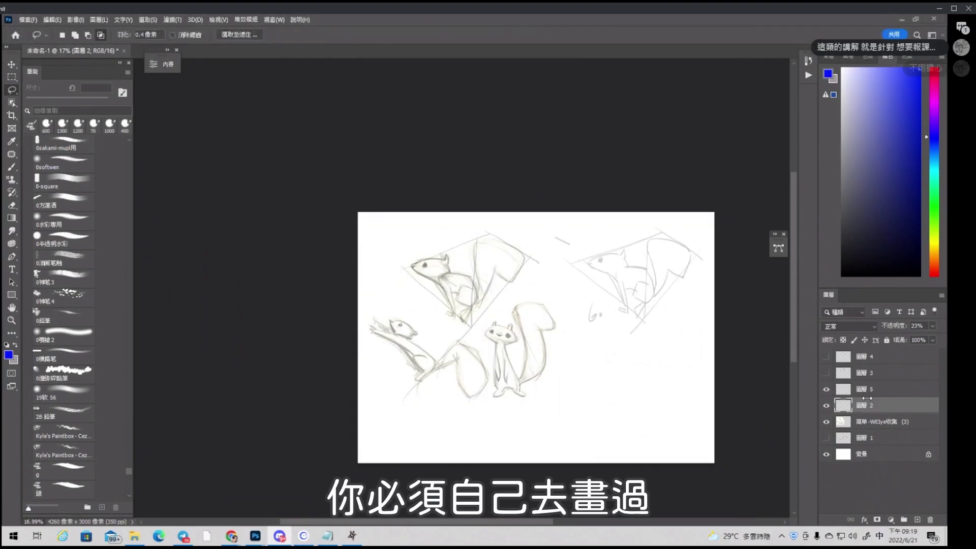
On 圖層 5, draw a blue arrow from the upper squirrel to its faded copy and try numbers above the copy's head
click(866, 389)
scroll(619, 342, up, 1)
key(b)
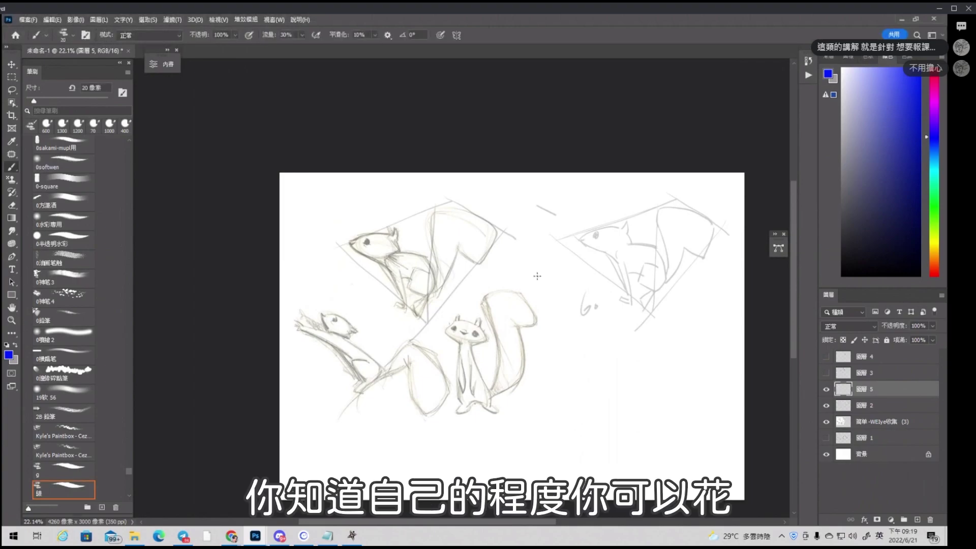
drag(510, 275, 567, 265)
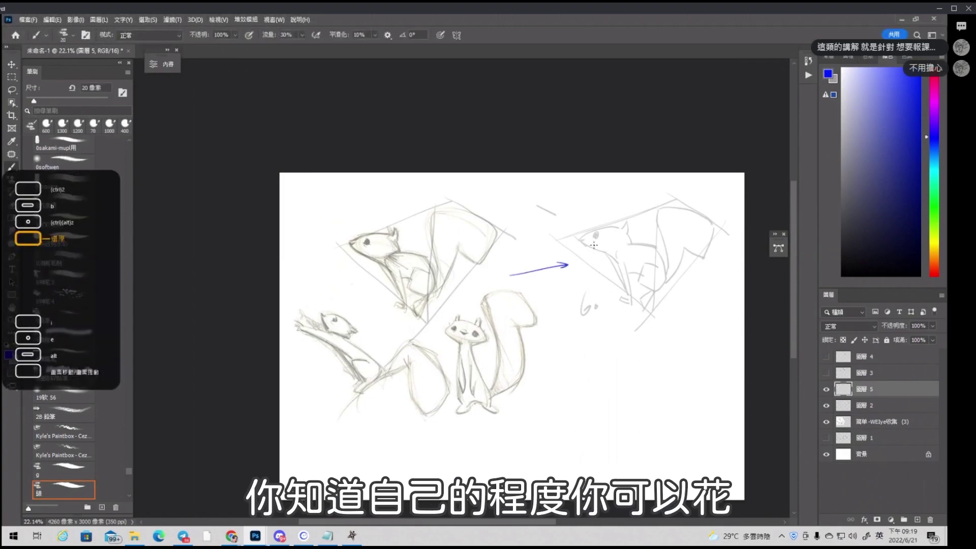
mouse_move(588, 217)
mouse_down()
mouse_move(596, 227)
mouse_move(579, 222)
mouse_up()
key(ctrl+z)
key(ctrl+z)
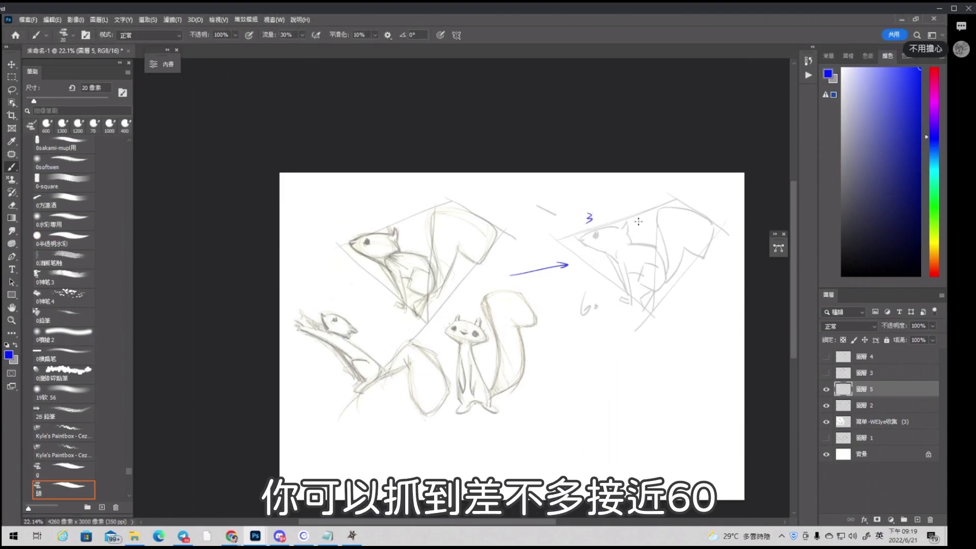
key(ctrl+z)
Mark the faded copy with a circled blue 60 and arrows pointing down and up, and erase all the blue marks
mouse_move(637, 227)
mouse_down()
mouse_move(644, 235)
mouse_move(648, 220)
mouse_move(641, 257)
mouse_up()
drag(638, 254, 644, 253)
drag(656, 234, 658, 217)
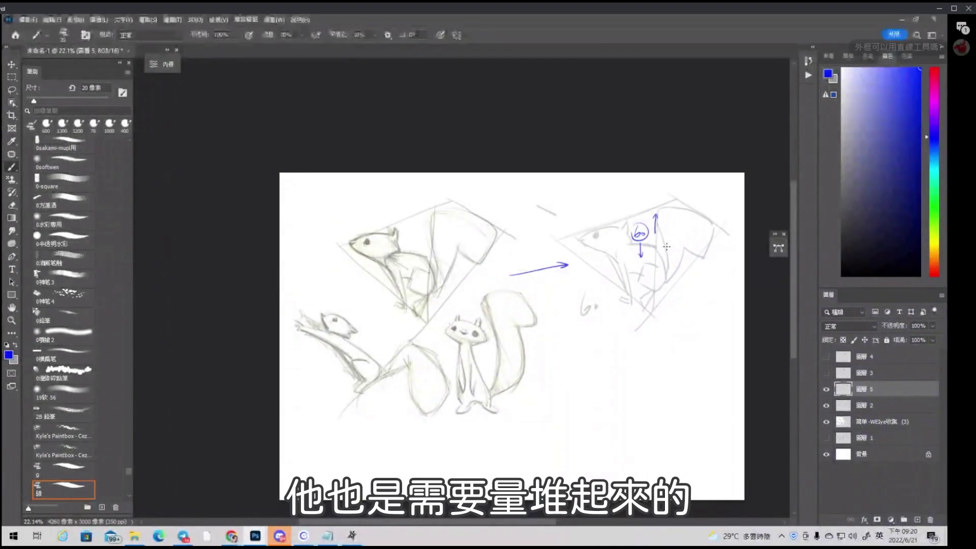
key(e)
drag(661, 237, 529, 272)
Write an underlined 輔助 above the upper squirrel and 九宮格 between it and the faded copy in blue
key(b)
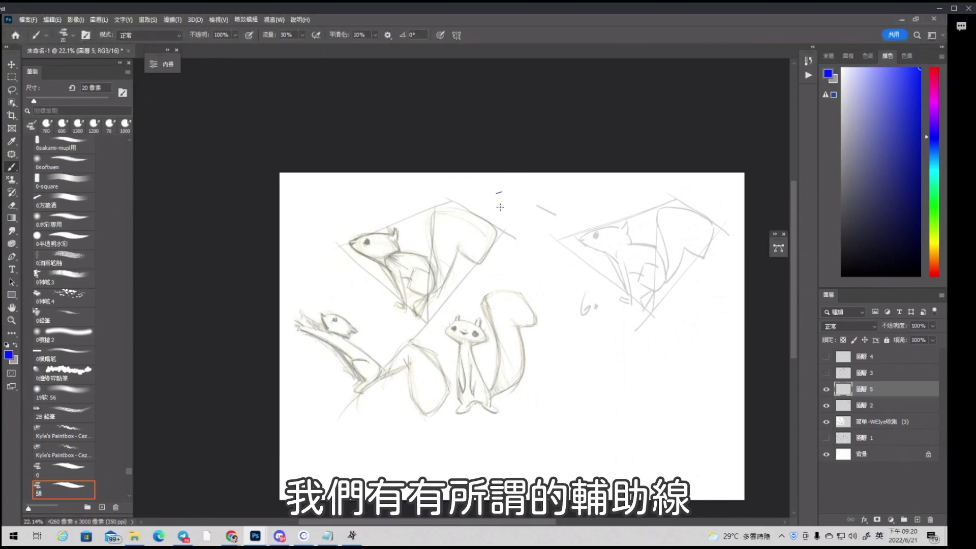
drag(499, 187, 500, 217)
drag(504, 195, 512, 210)
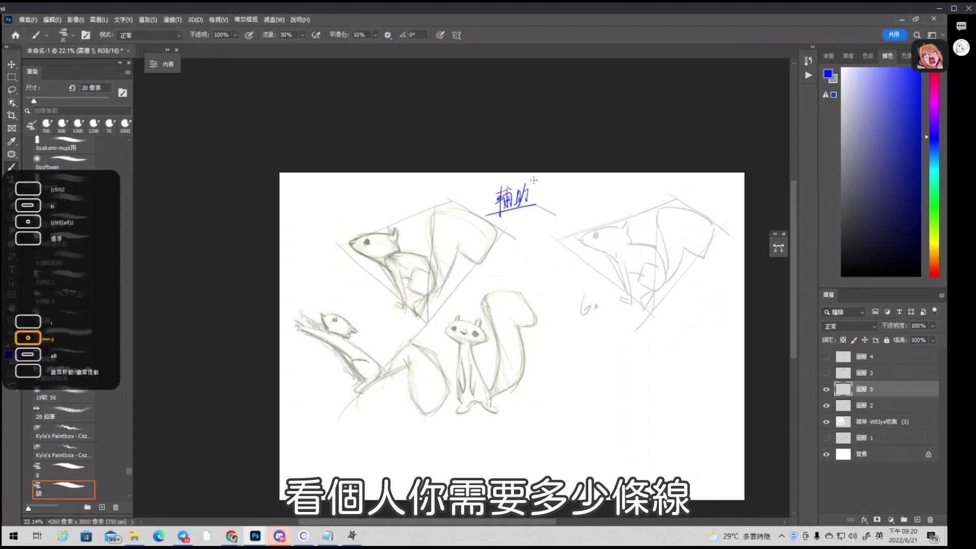
key(e)
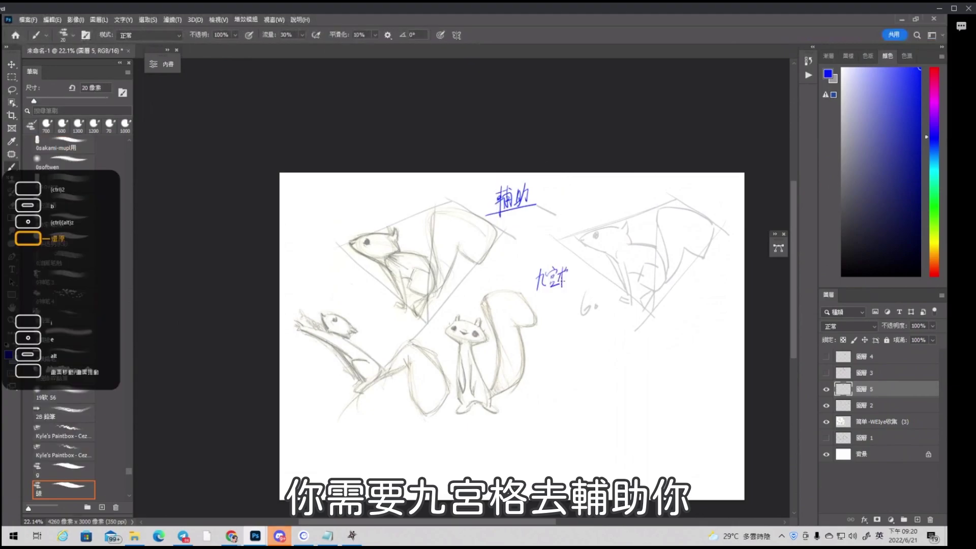
drag(566, 270, 560, 281)
drag(563, 280, 572, 286)
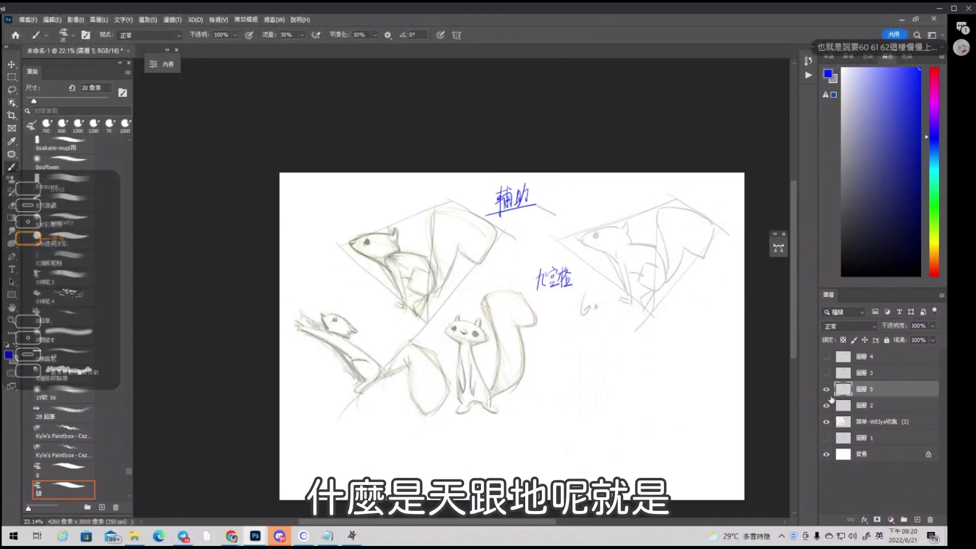
Hide 圖層 2 and 圖層 5 and add a new layer above 圖層 4
click(826, 405)
click(826, 389)
click(895, 358)
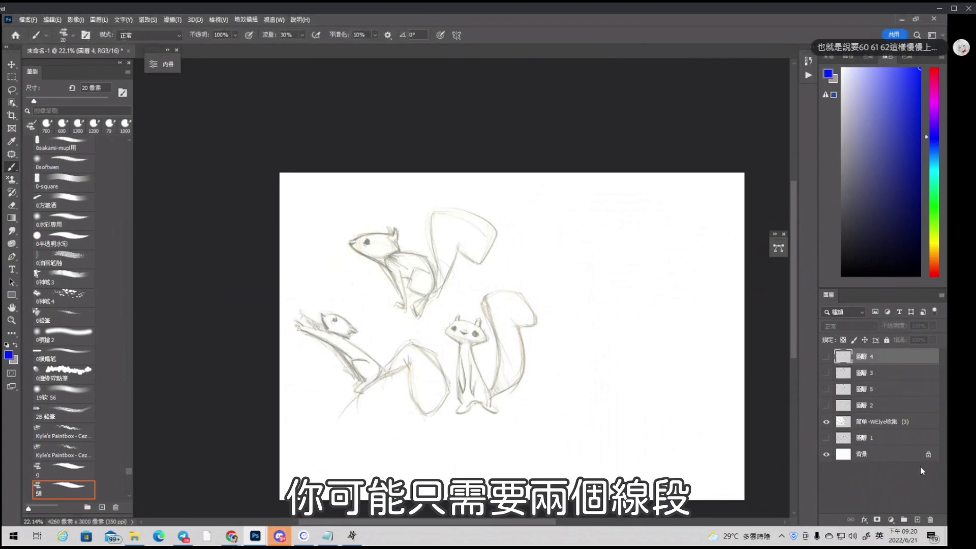
click(918, 520)
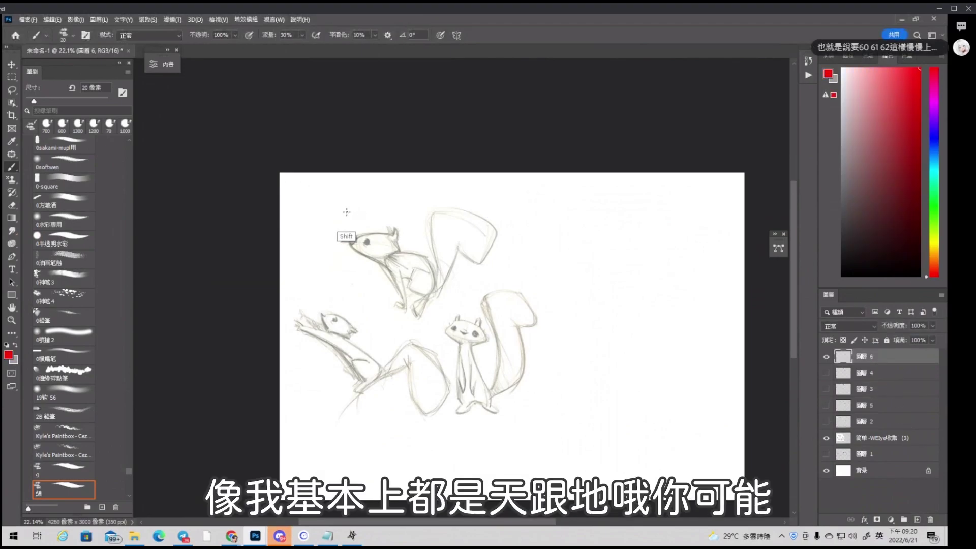
Draw straight red horizontal guidelines at the upper squirrel's tail top and feet, extending them into the blank area beside it
drag(349, 212, 486, 218)
shift+click(637, 211)
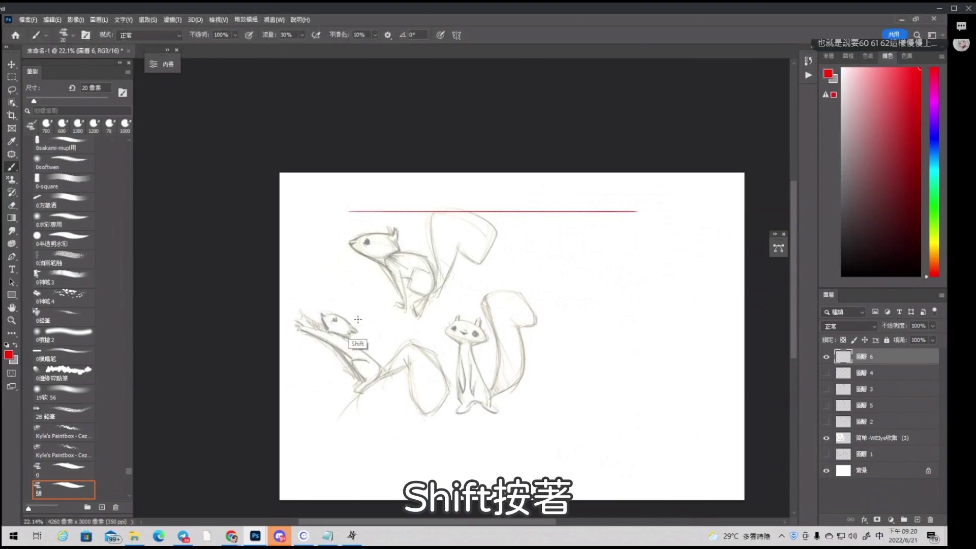
mouse_move(352, 319)
mouse_down()
mouse_move(641, 352)
mouse_move(638, 345)
mouse_up()
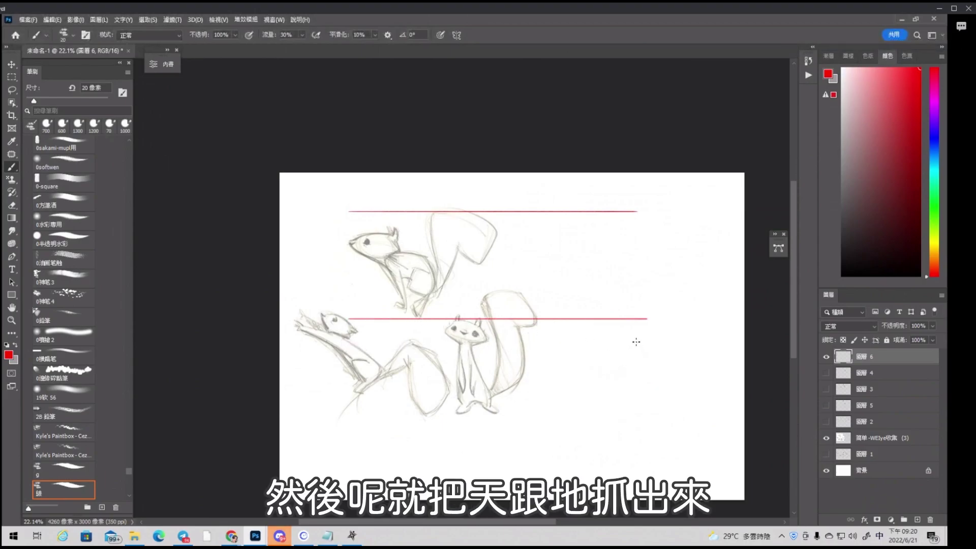
Try a red curve between the guidelines and a vertical red line at the upper squirrel's nose, undoing both
drag(598, 223, 609, 253)
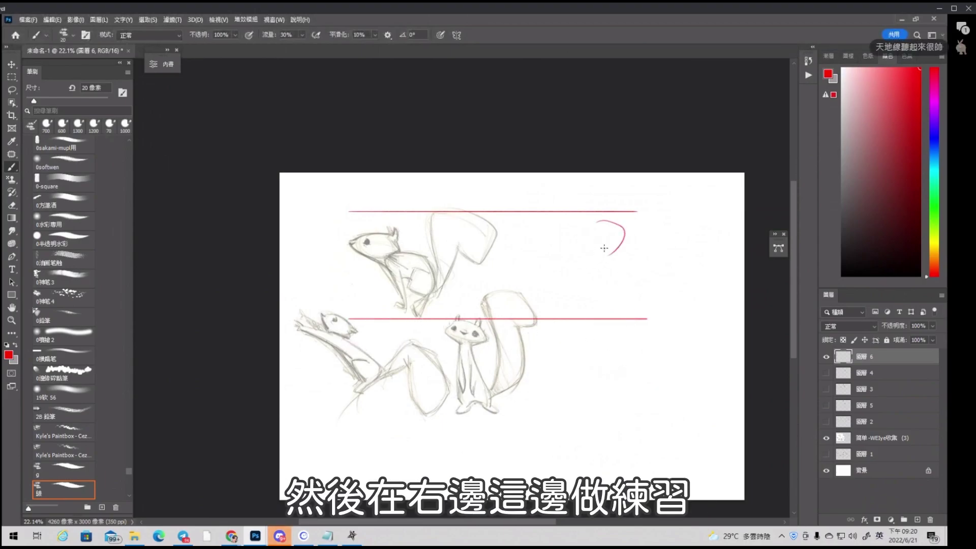
key(ctrl+z)
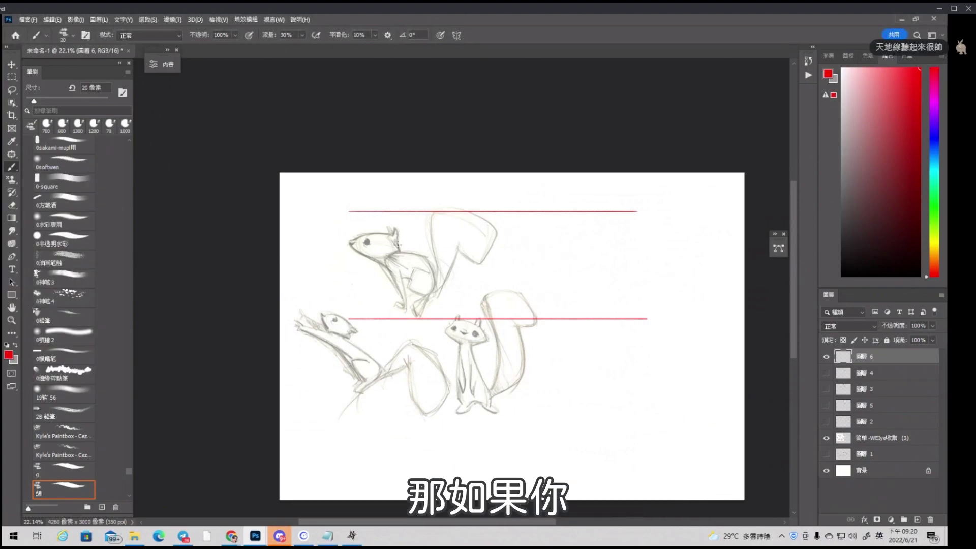
drag(347, 209, 352, 428)
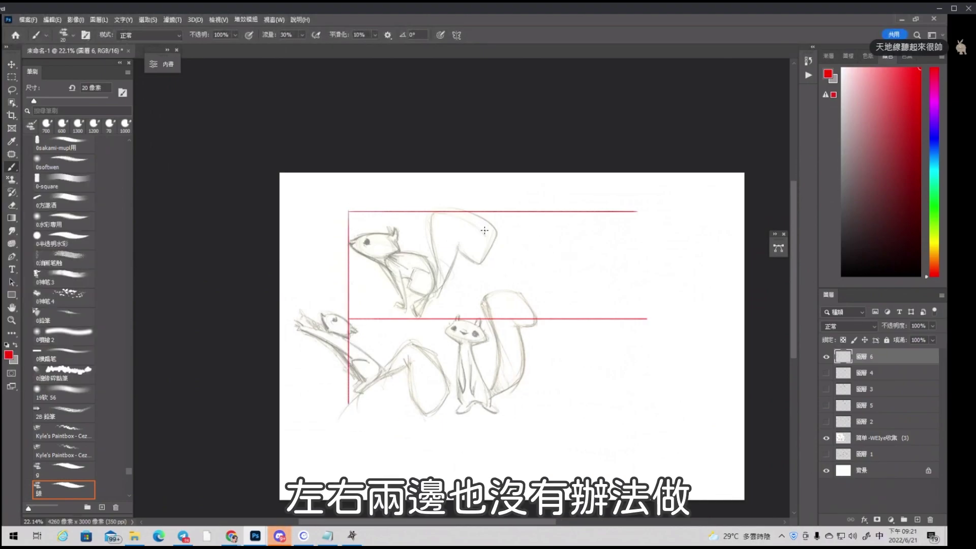
key(ctrl+z)
Lasso the upper squirrel on the reference sketch layer, duplicate it to its own layer, and move it beneath the blank practice area
click(12, 90)
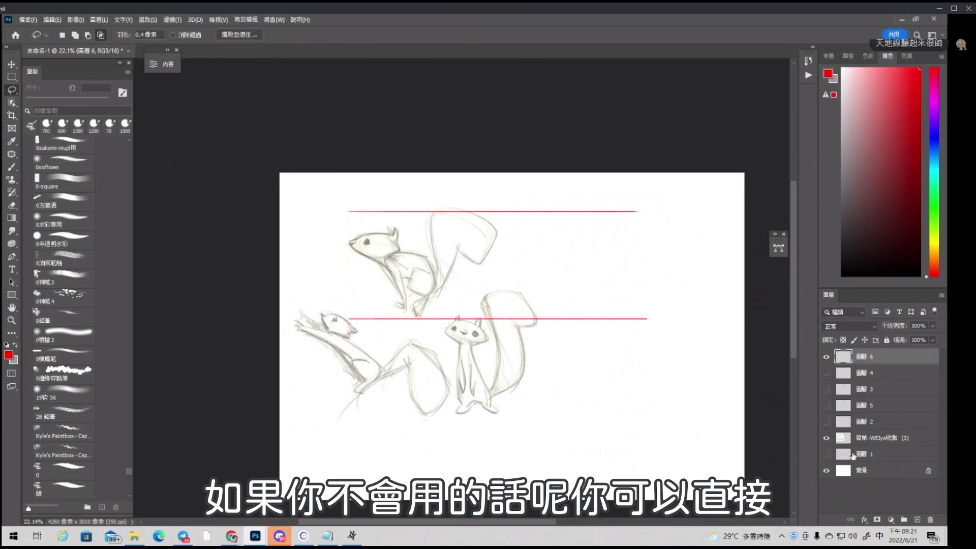
click(875, 437)
mouse_move(336, 224)
mouse_down()
mouse_move(444, 324)
mouse_move(352, 201)
mouse_up()
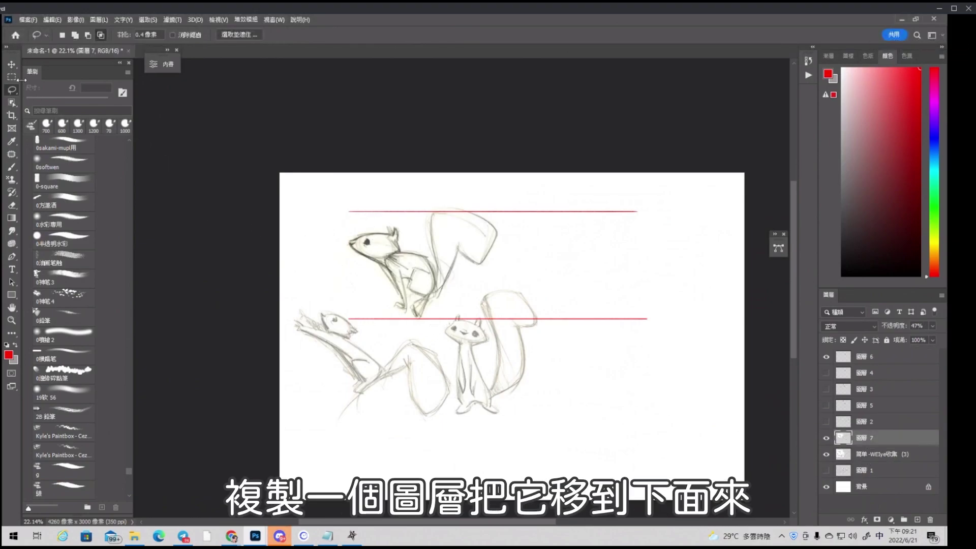
click(11, 64)
key(ctrl+j)
drag(441, 266, 618, 378)
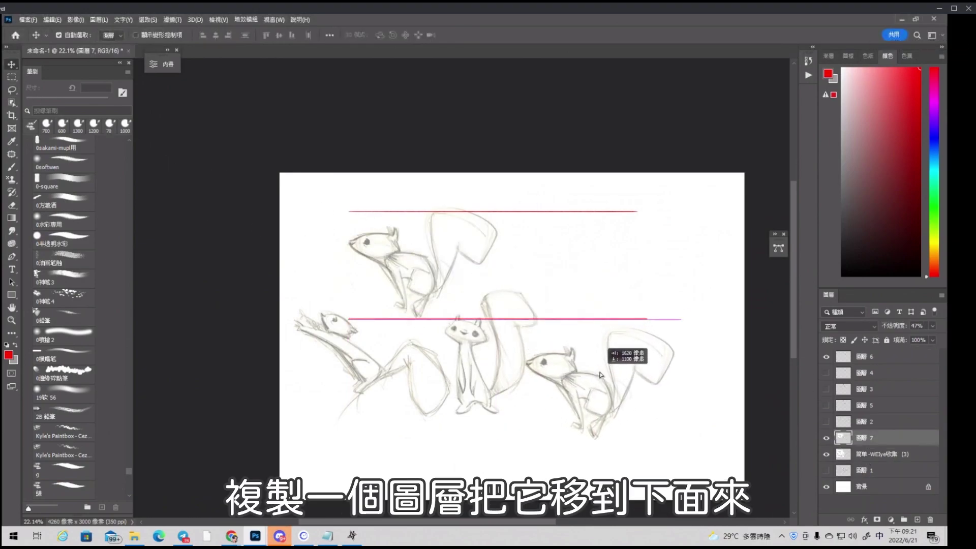
Draw vertical red guidelines upward from the duplicated squirrel's nose and tail edge to frame the practice area's sides
mouse_move(526, 365)
mouse_down()
mouse_move(533, 237)
mouse_move(556, 222)
mouse_up()
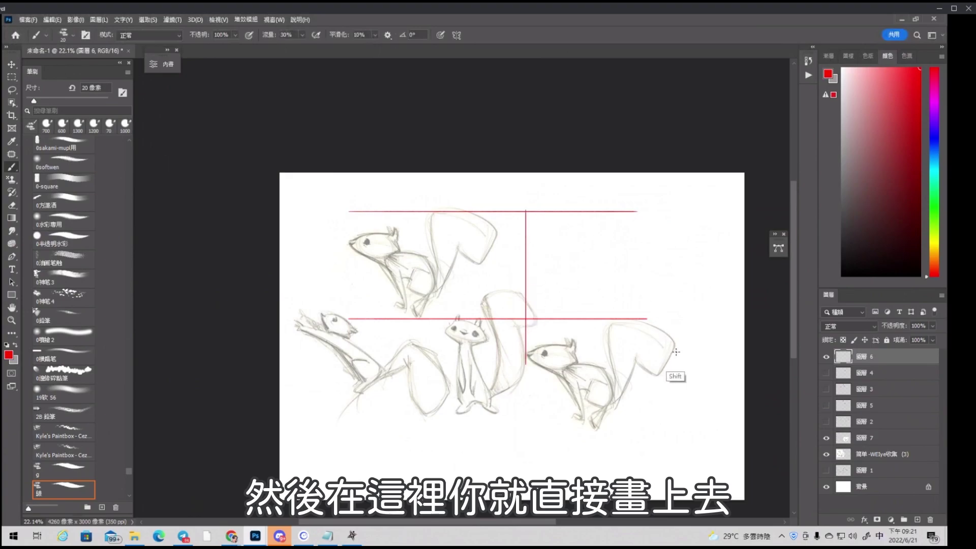
drag(676, 351, 676, 195)
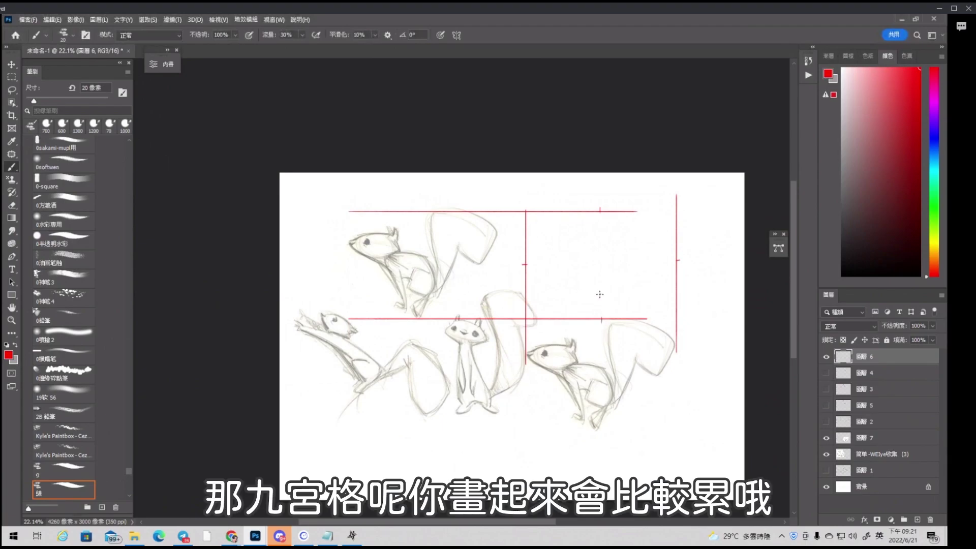
Trim the overlong lower end of the practice area's outer vertical red guideline with the Eraser set to 200 px
key(e)
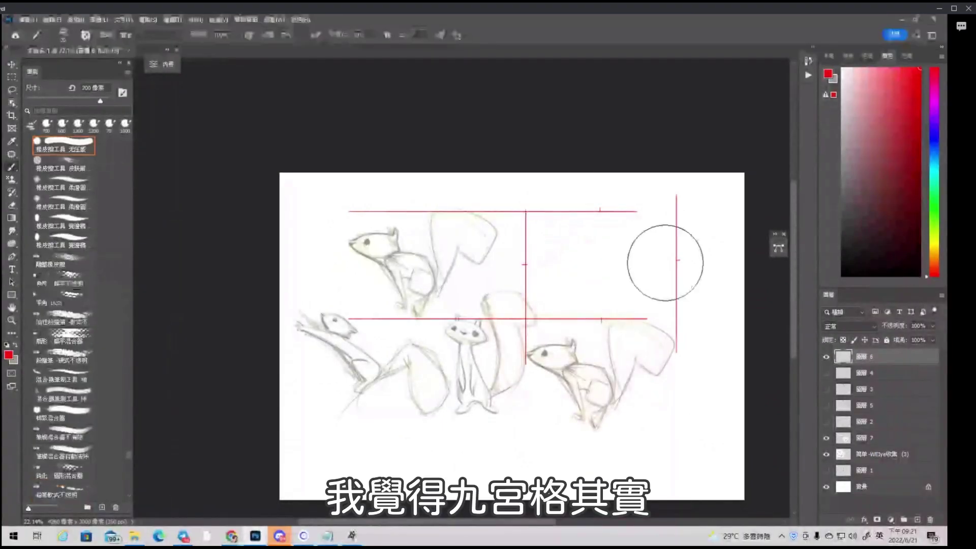
key(bracketleft)
key(bracketleft)
key(bracketleft)
key(bracketleft)
key(bracketleft)
key(bracketleft)
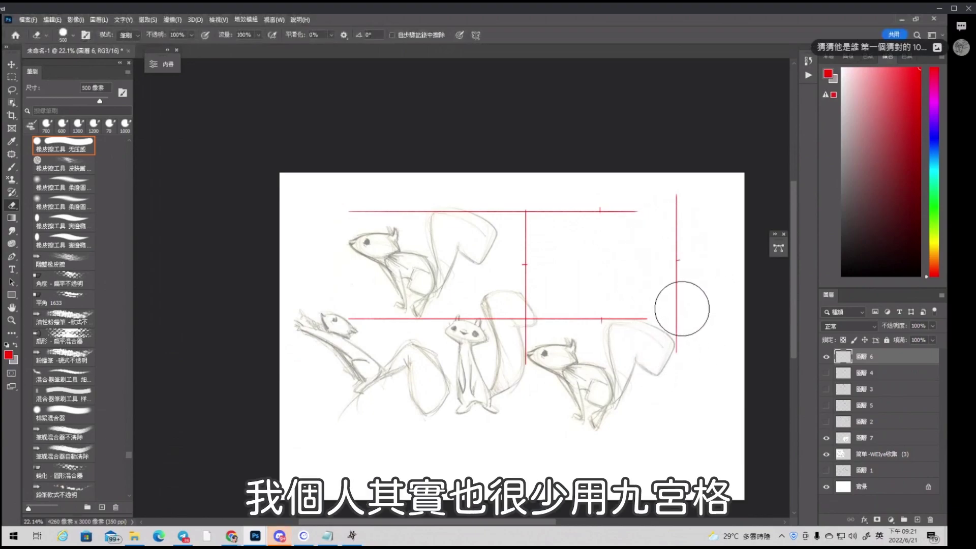
key(bracketleft)
click(688, 342)
key(bracketleft)
key(bracketleft)
key(bracketleft)
mouse_move(686, 331)
mouse_down()
mouse_move(677, 330)
mouse_move(687, 311)
mouse_up()
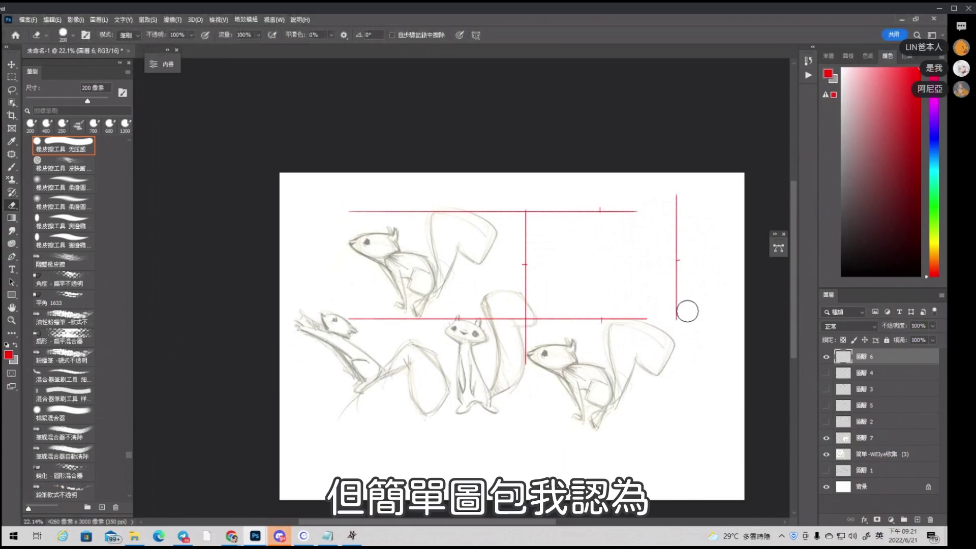
Erase all the remaining red horizontal and vertical guidelines around the upper squirrel and practice area, using a larger eraser
key(bracketright)
key(bracketright)
key(bracketright)
key(bracketright)
key(bracketright)
key(bracketright)
key(bracketright)
key(bracketleft)
key(bracketleft)
mouse_move(689, 325)
mouse_down()
mouse_move(687, 231)
mouse_move(678, 226)
mouse_move(654, 314)
mouse_move(380, 229)
mouse_move(431, 244)
mouse_up()
key(bracketright)
key(bracketright)
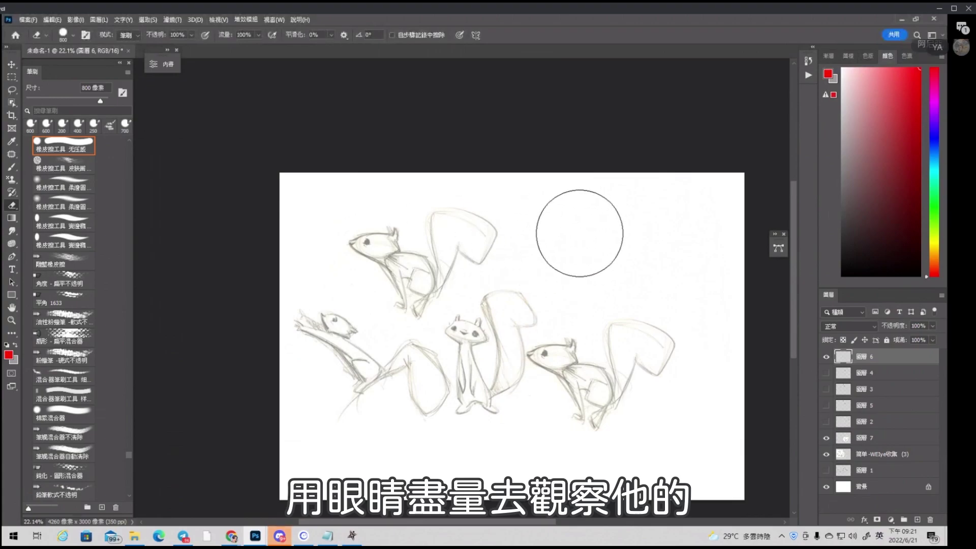
Show layer 圖層 2, switch to a blue brush on layer 圖層 6, and outline the upper squirrel's head as a simple polygon
key(b)
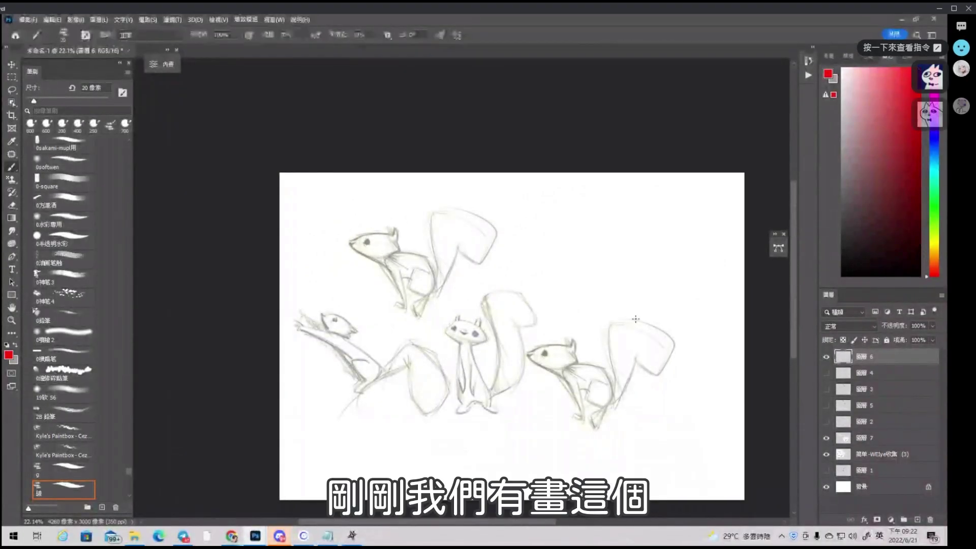
click(827, 422)
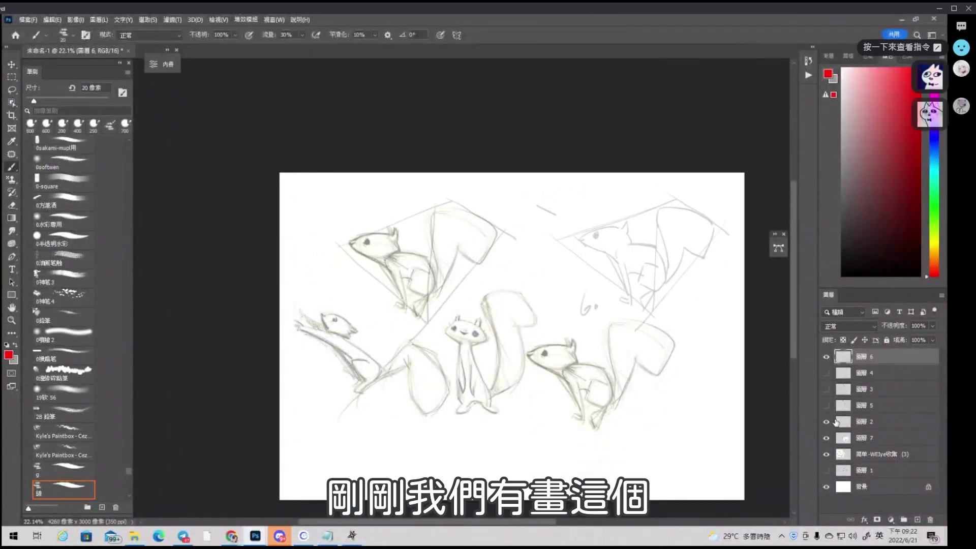
click(930, 141)
click(868, 356)
scroll(401, 246, up, 2)
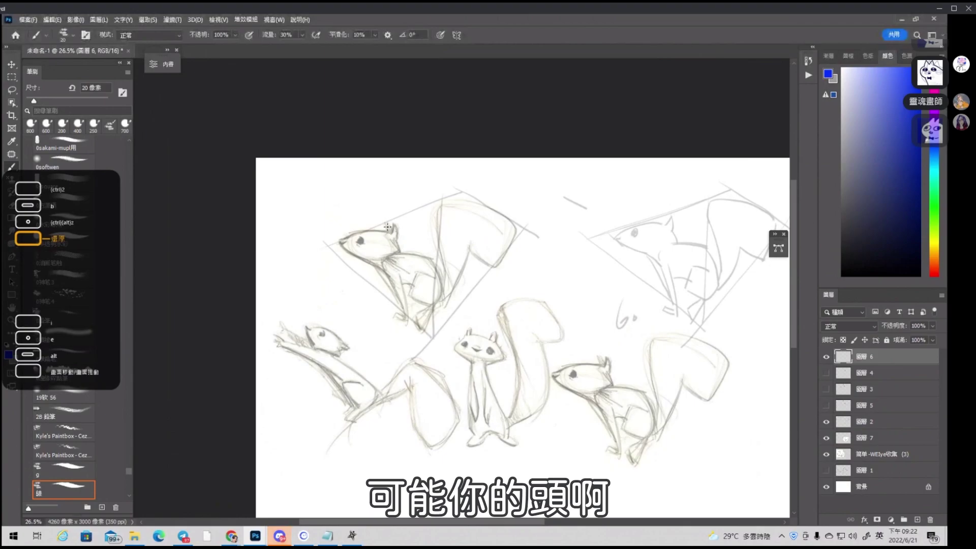
mouse_move(390, 225)
mouse_down()
mouse_move(401, 251)
mouse_move(339, 243)
mouse_move(401, 251)
mouse_up()
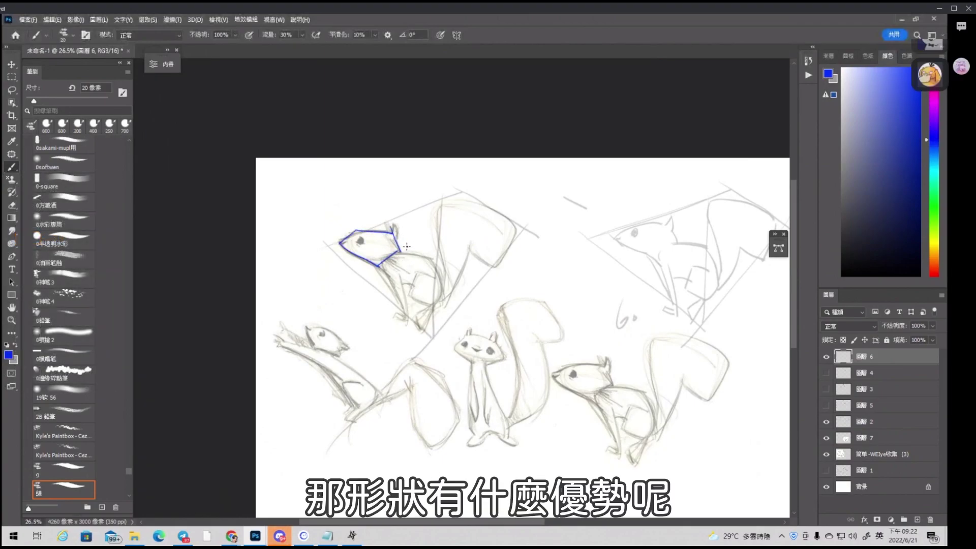
Draw a small blue arrow pointing down at the upper squirrel's head outline, undoing the first version and redrawing it
drag(368, 206, 372, 217)
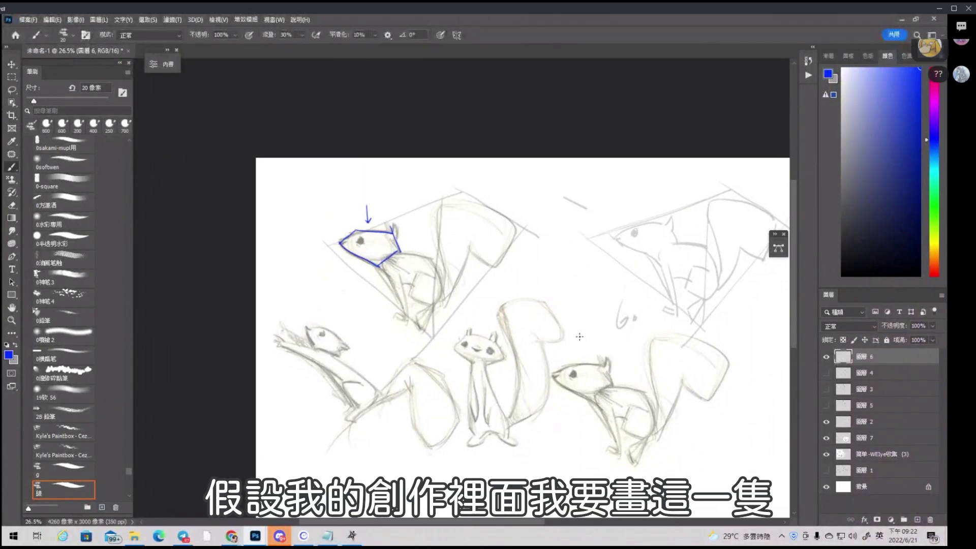
mouse_move(579, 328)
mouse_down()
mouse_move(581, 345)
mouse_move(585, 336)
mouse_up()
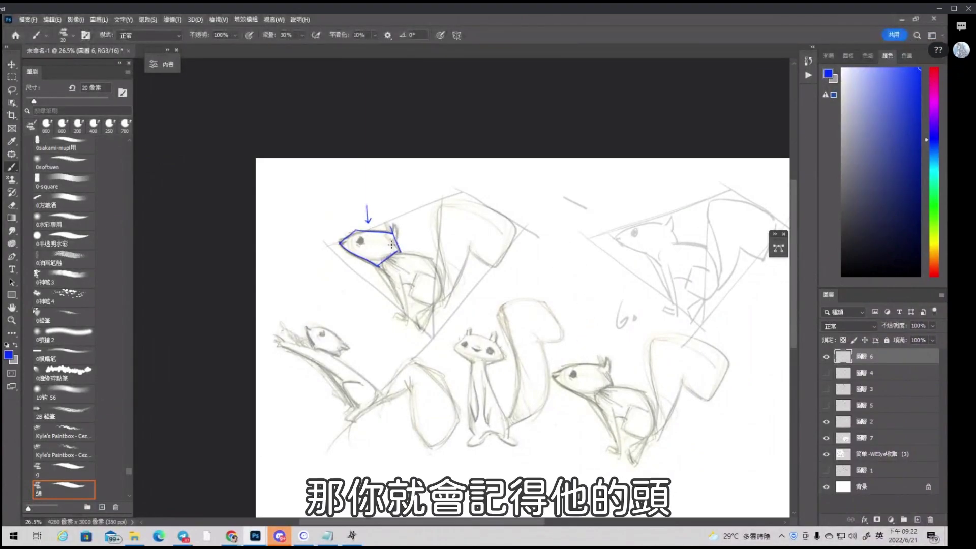
key(ctrl+z)
key(ctrl+z)
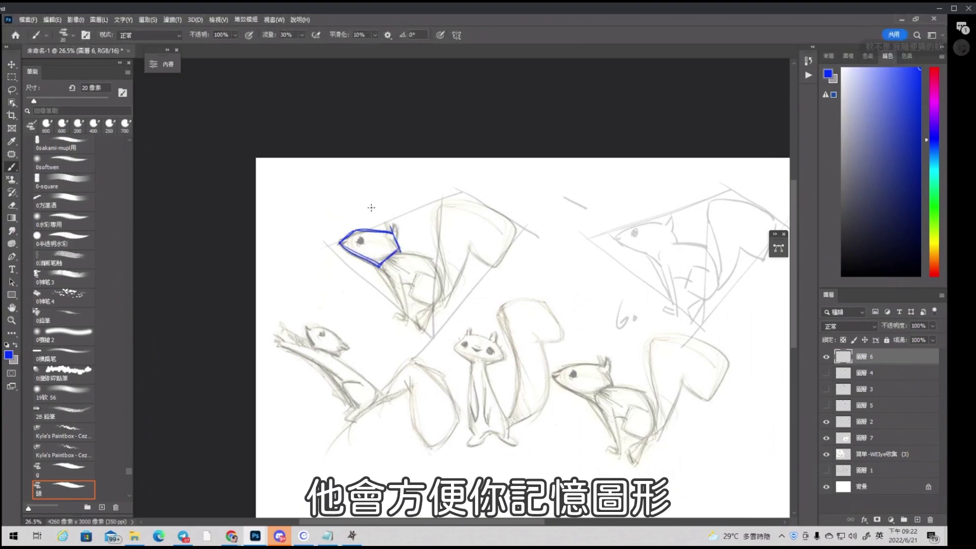
drag(369, 201, 375, 214)
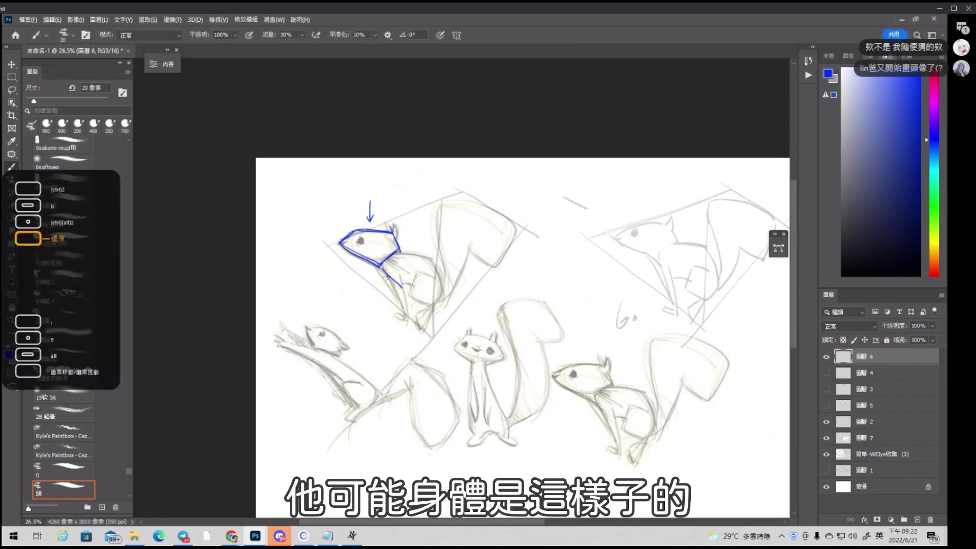
Outline the upper squirrel's body as a simple blue shape adjoining the head, undoing the unsatisfactory strokes
key(ctrl+z)
mouse_move(378, 267)
mouse_down()
mouse_move(430, 304)
mouse_move(395, 288)
mouse_move(424, 301)
mouse_move(441, 294)
mouse_move(430, 256)
mouse_up()
key(ctrl+z)
key(ctrl+z)
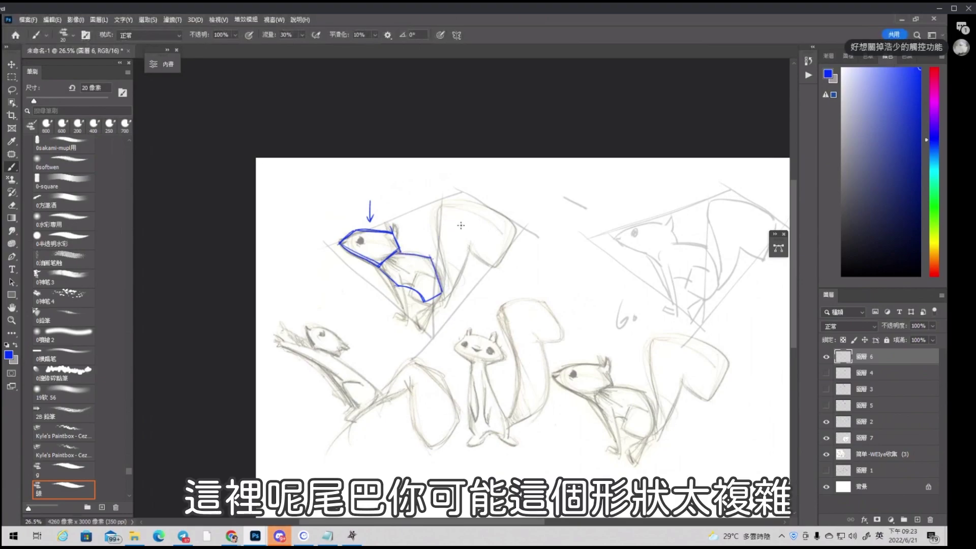
Break the upper squirrel's tail into a blue triangle and an adjoining five-sided shape
drag(438, 210, 446, 292)
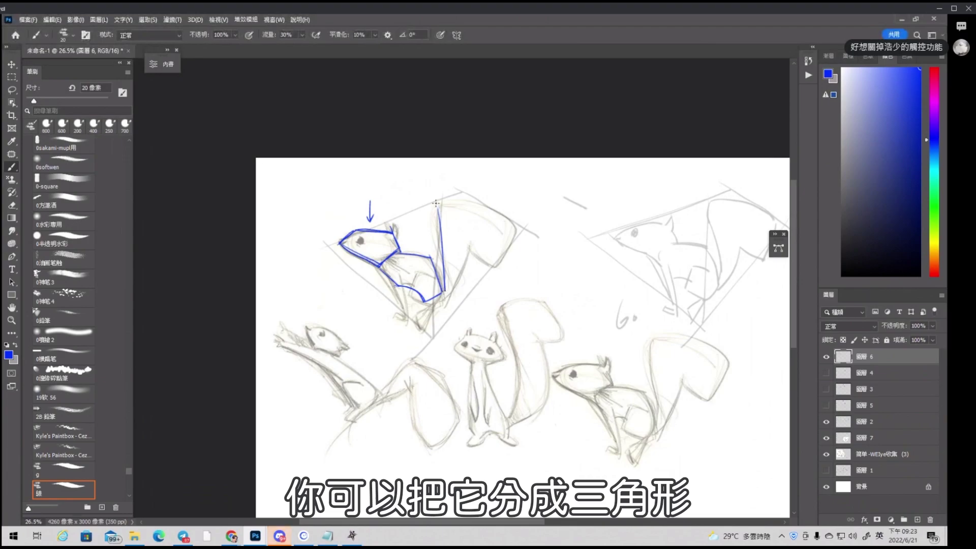
drag(437, 204, 468, 250)
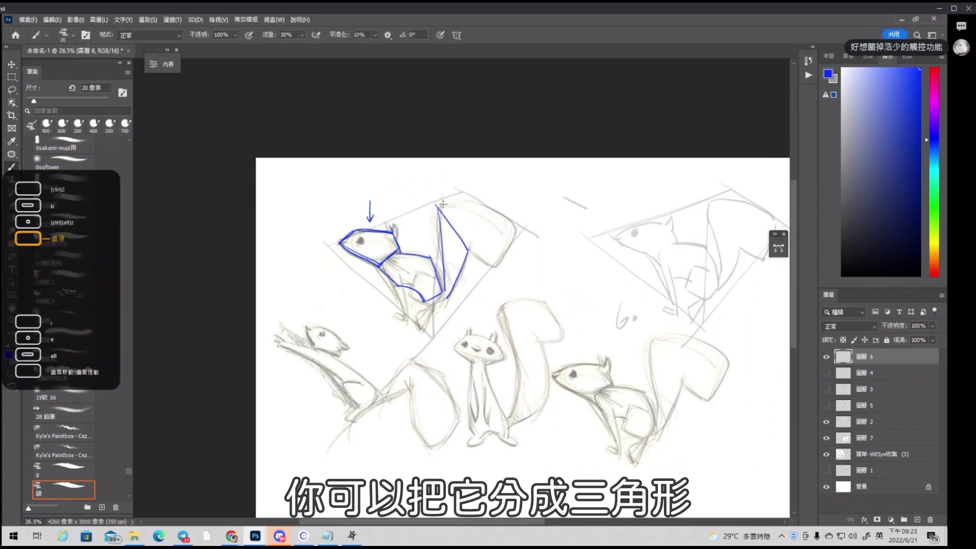
mouse_move(436, 205)
mouse_down()
mouse_move(461, 198)
mouse_move(508, 227)
mouse_up()
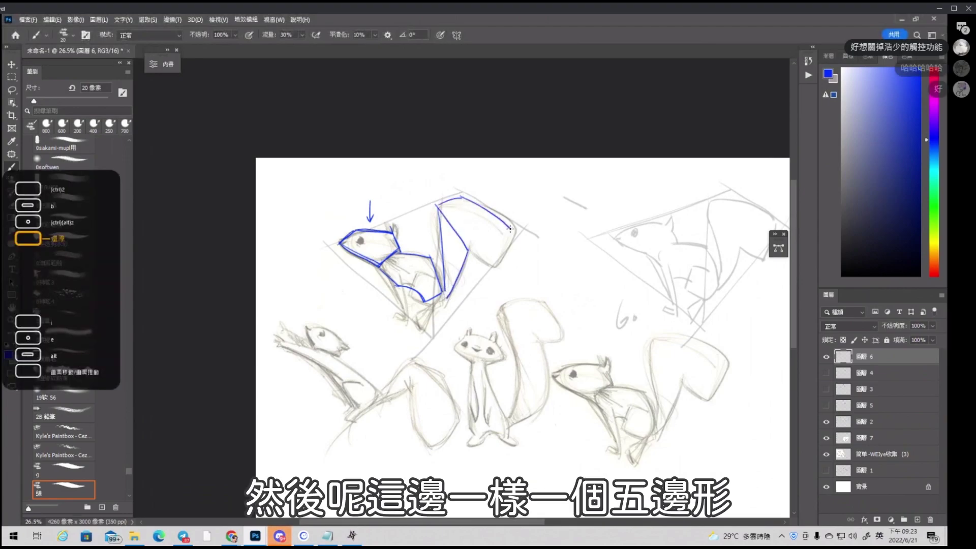
key(ctrl+z)
drag(461, 194, 520, 227)
drag(517, 226, 498, 268)
drag(498, 268, 469, 250)
scroll(464, 210, down, 3)
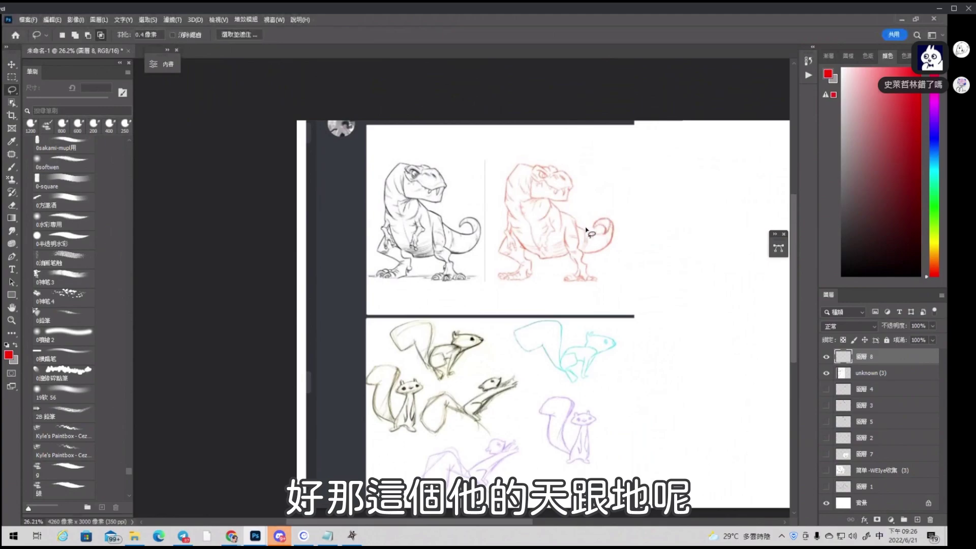
Try a short red brush stroke just above the red dinosaur copy's snout
key(shift)
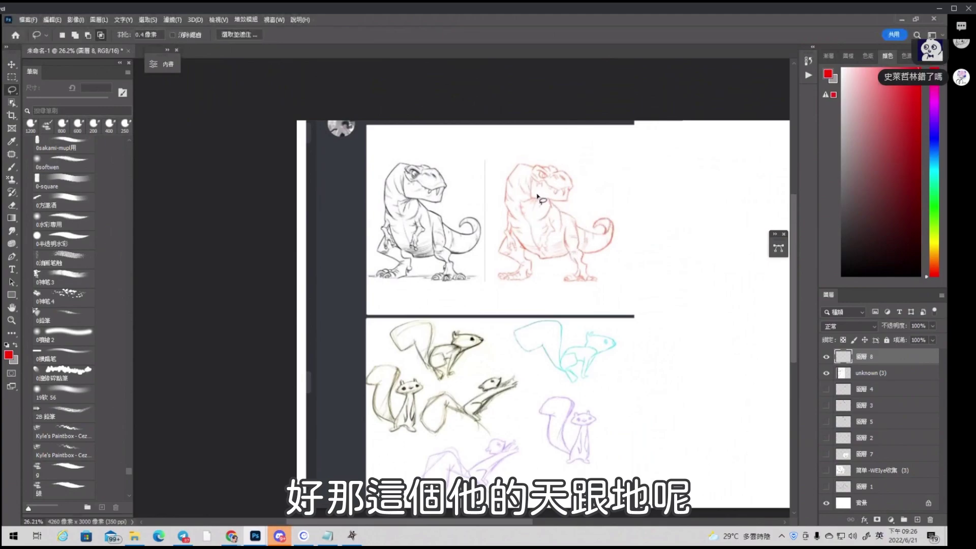
key(b)
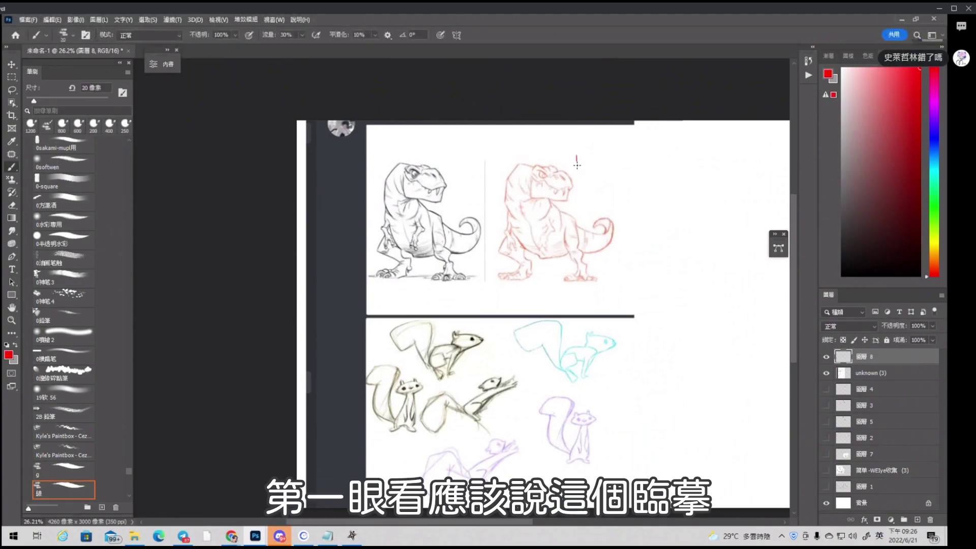
drag(578, 166, 585, 149)
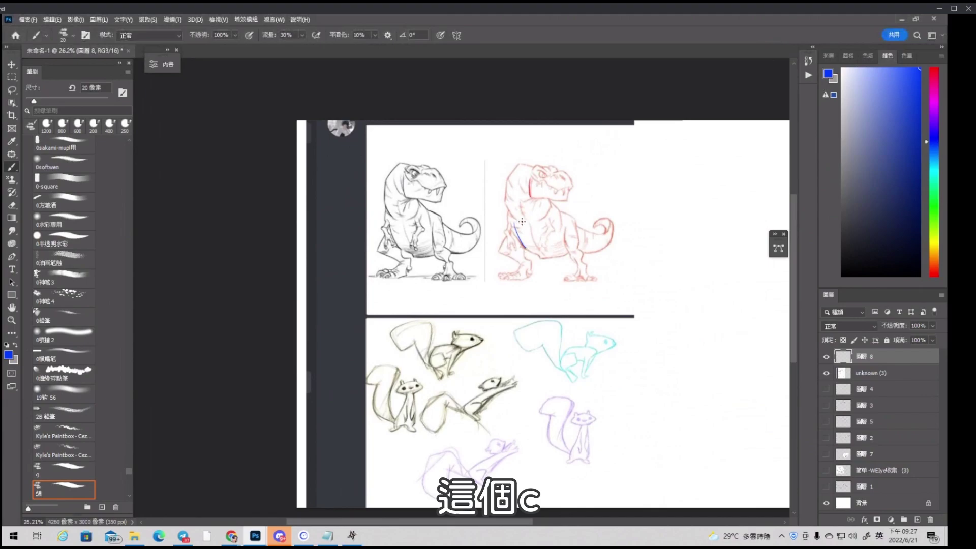
Lasso the red dinosaur's tail and rear leg on the unknown (3) layer and shift them inward toward the body
click(11, 90)
ctrl+click(565, 212)
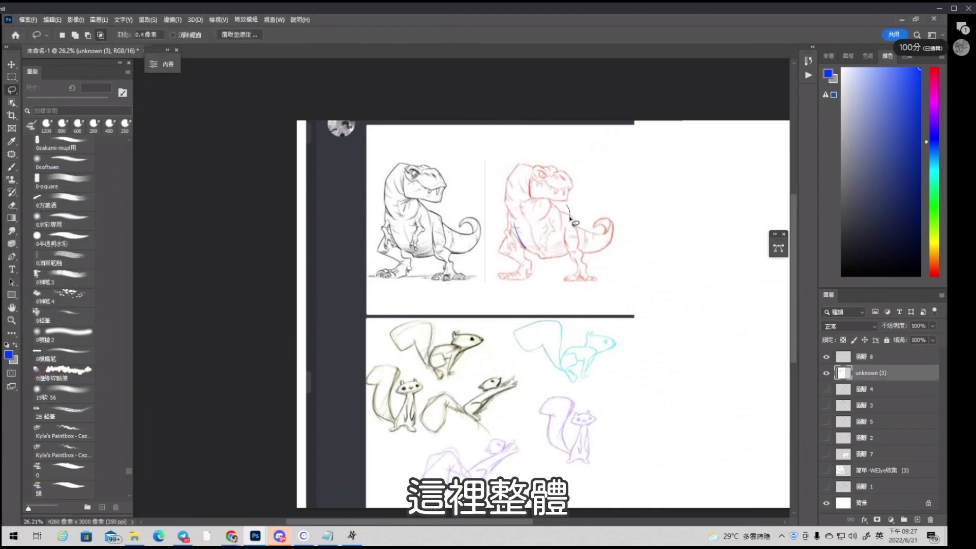
drag(570, 210, 627, 275)
key(ctrl+t)
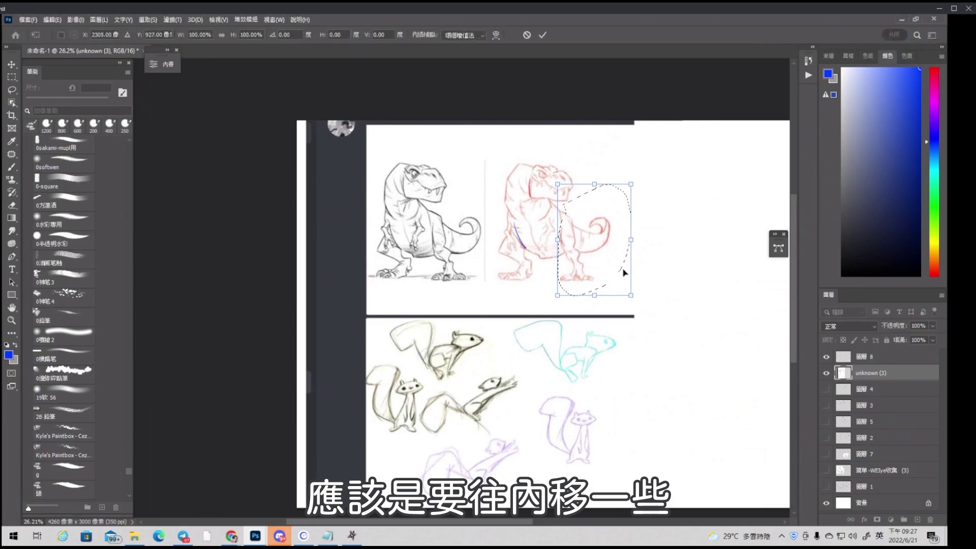
click(543, 35)
click(557, 247)
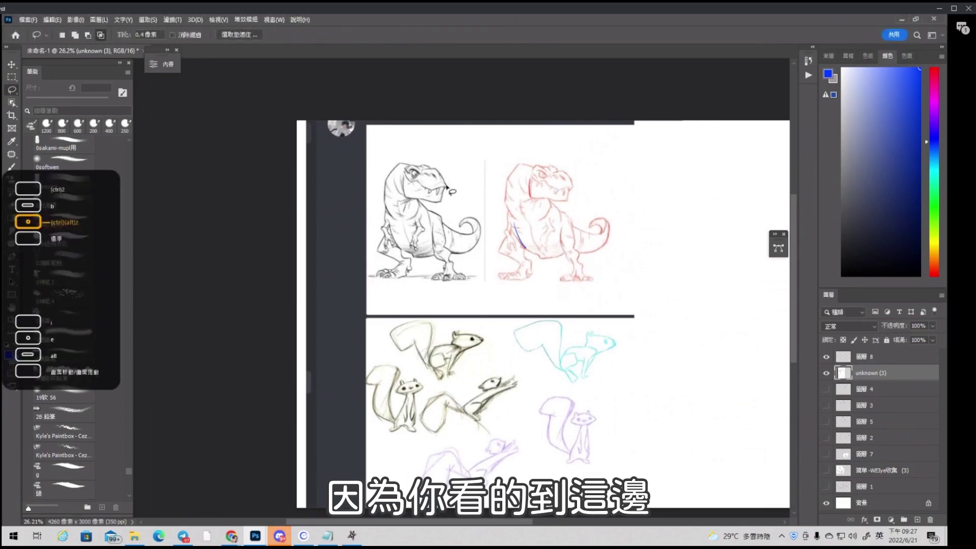
Compare the snout's vertical alignment with the rear leg joint on both dinosaurs, undoing the shift and circling the black original's joint
drag(443, 154, 448, 275)
drag(572, 158, 577, 260)
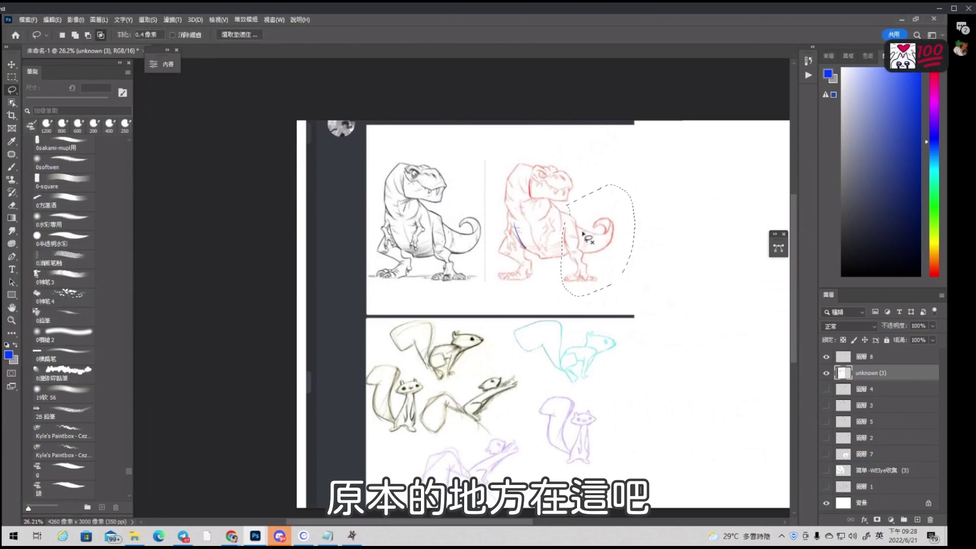
key(ctrl+z)
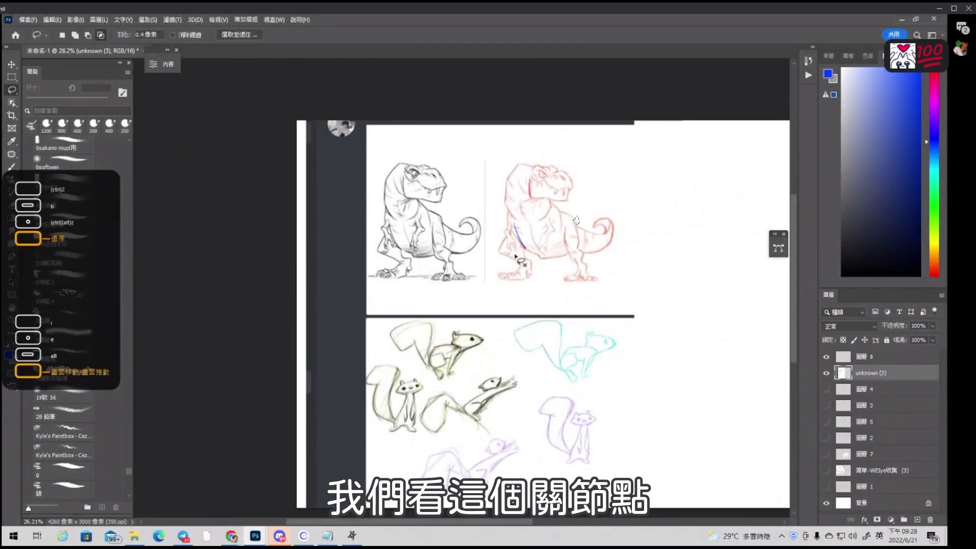
drag(446, 233, 448, 219)
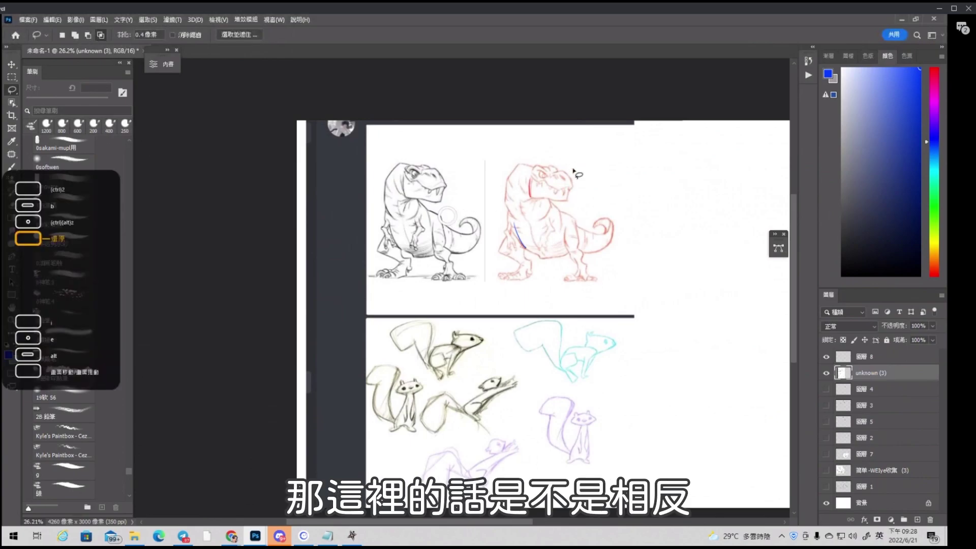
Lasso the red dinosaur's tail and rear leg again and nudge them inward with Free Transform
mouse_move(572, 164)
mouse_down()
mouse_move(578, 236)
mouse_move(566, 231)
mouse_move(558, 278)
mouse_move(606, 297)
mouse_up()
right_click(590, 245)
click(614, 346)
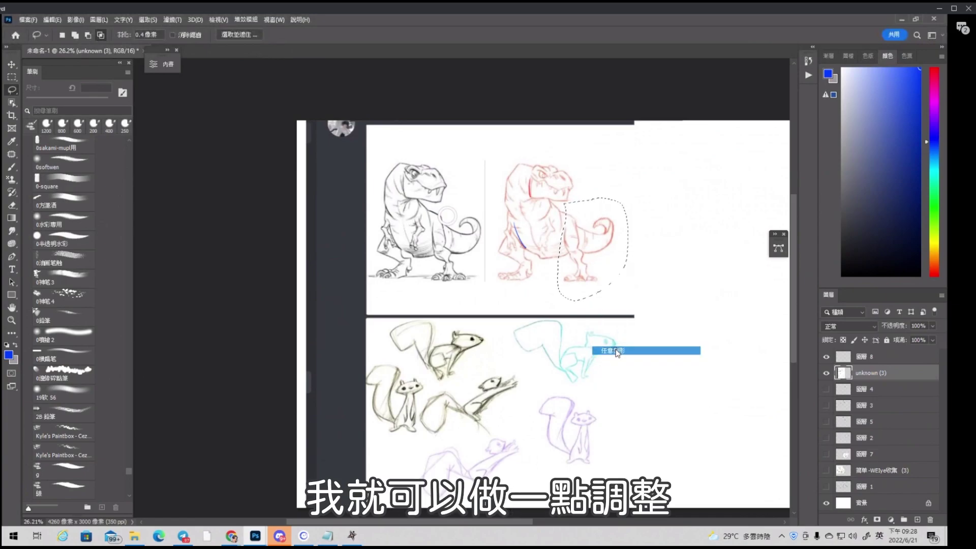
key(Left)
key(Left)
key(Left)
key(Left)
key(Left)
key(Left)
key(Left)
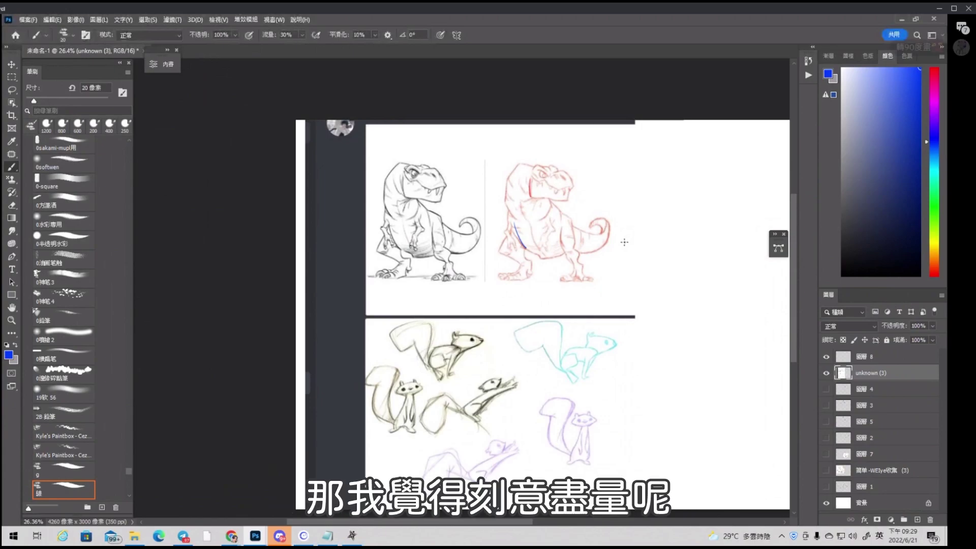
Draw a long horizontal blue line under the red dinosaur's feet, and try belly and vertical check lines, undoing those two
drag(496, 292, 667, 291)
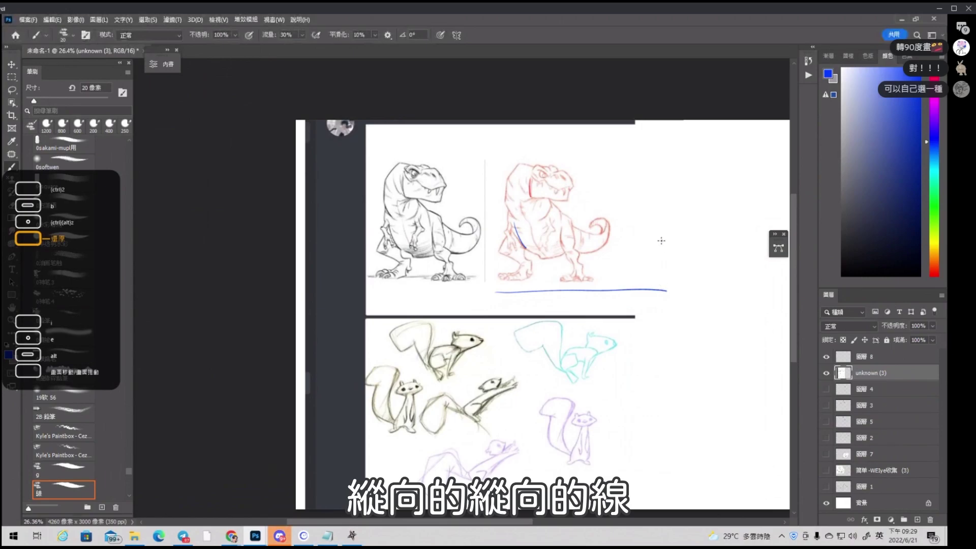
drag(540, 258, 562, 256)
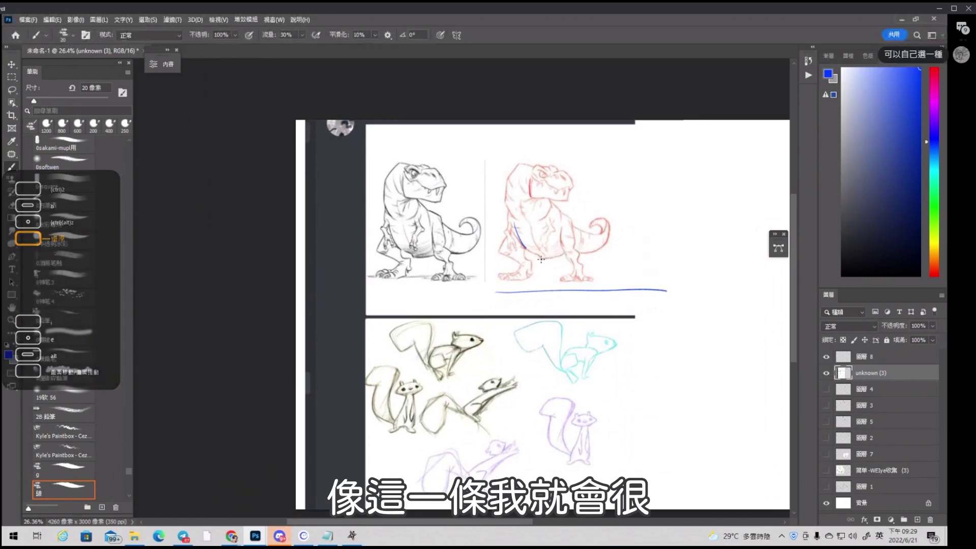
key(ctrl+z)
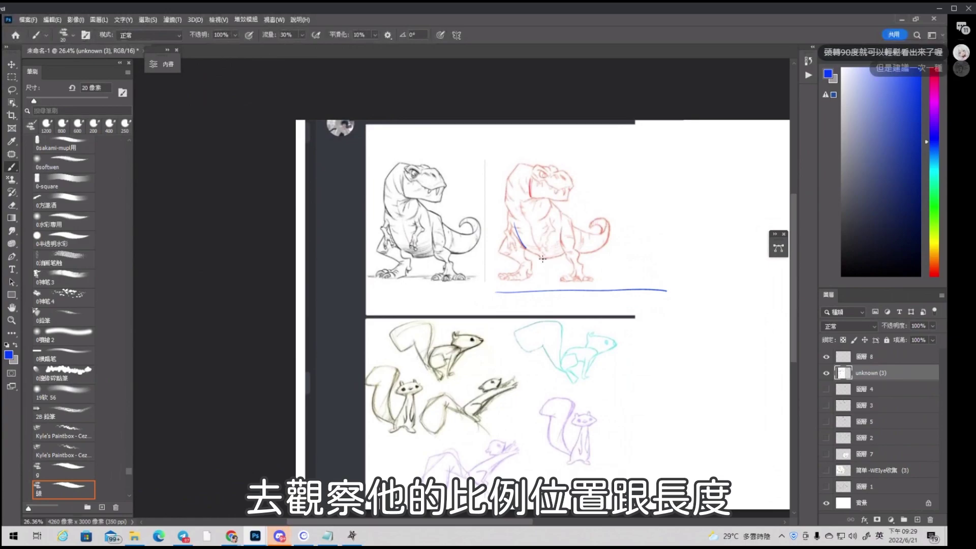
drag(542, 259, 555, 257)
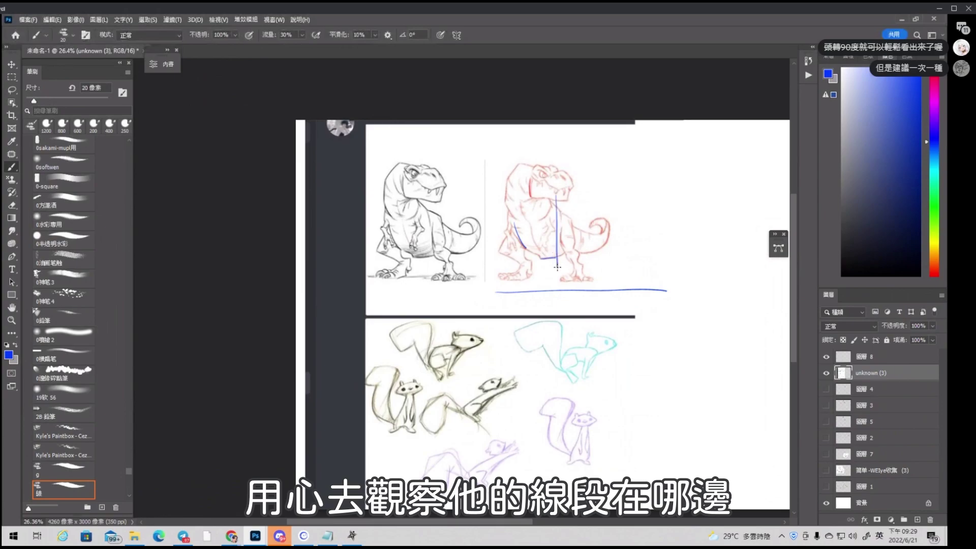
key(ctrl+z)
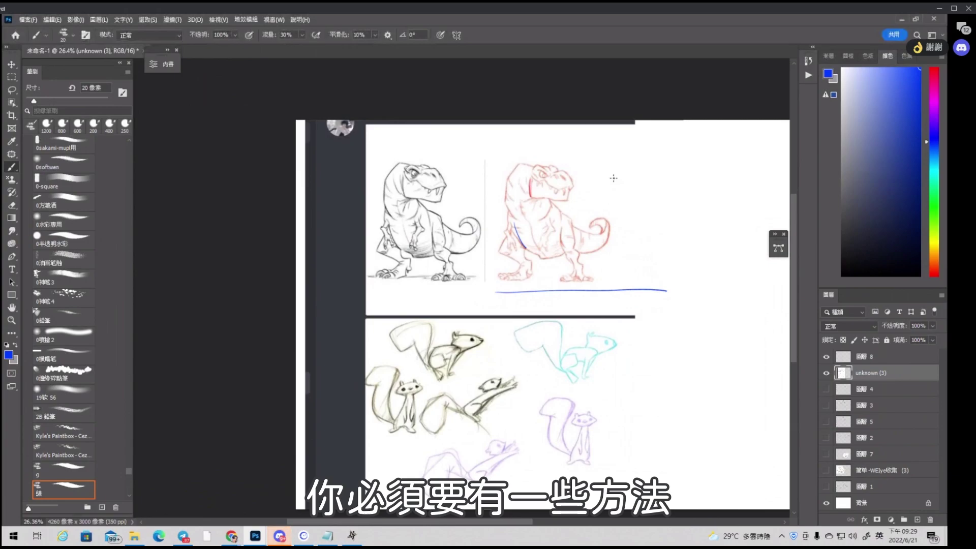
Undo the blue ground line and the tail and leg shift on the red dinosaur, and return to the Brush
key(e)
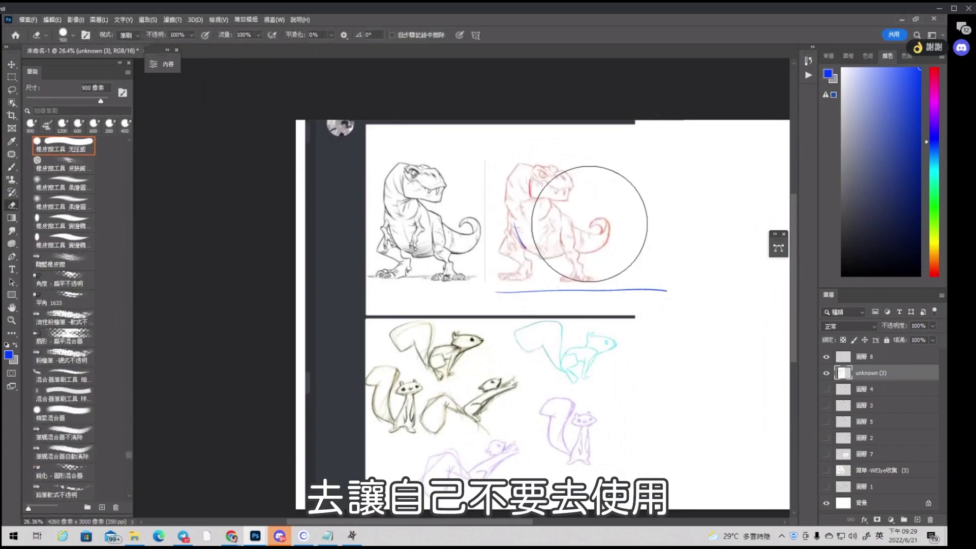
key(ctrl+z)
key(b)
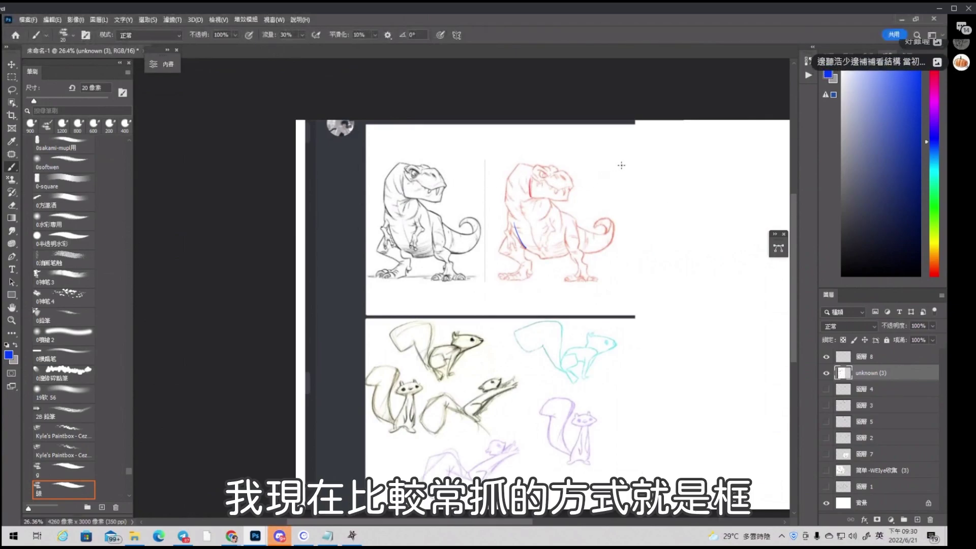
Frame the black dinosaur with straight blue lines along its back, snout, tail and feet, undoing misplaced strokes
drag(512, 150, 485, 292)
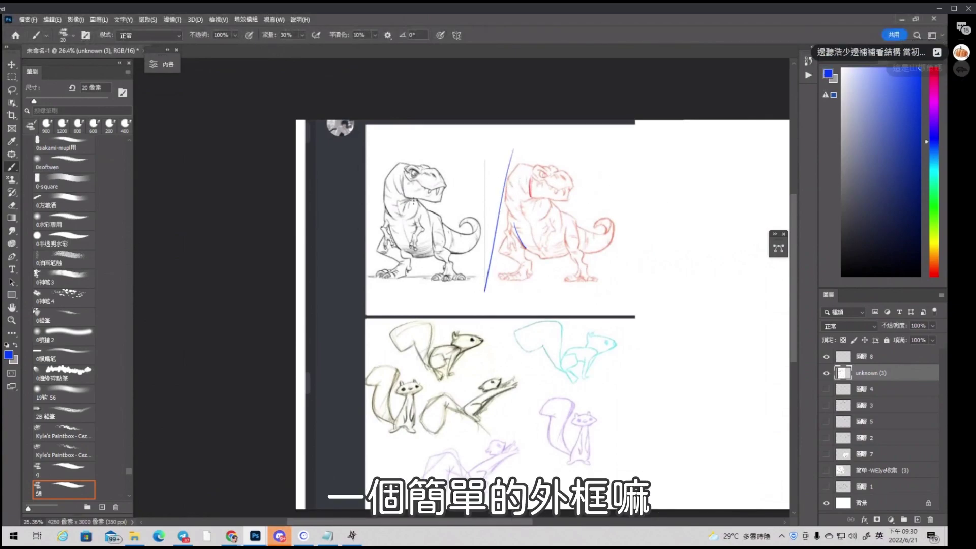
key(ctrl+z)
mouse_move(375, 269)
mouse_down()
mouse_move(391, 150)
mouse_move(442, 173)
mouse_move(447, 257)
mouse_up()
key(ctrl+z)
drag(441, 172, 456, 291)
key(ctrl+z)
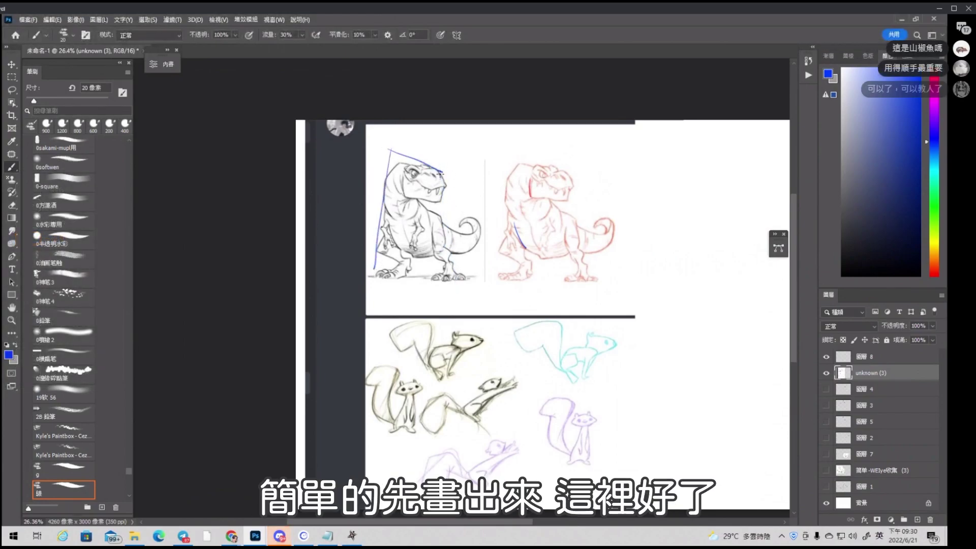
mouse_move(442, 172)
mouse_down()
mouse_move(487, 231)
mouse_move(453, 287)
mouse_up()
drag(453, 287, 374, 277)
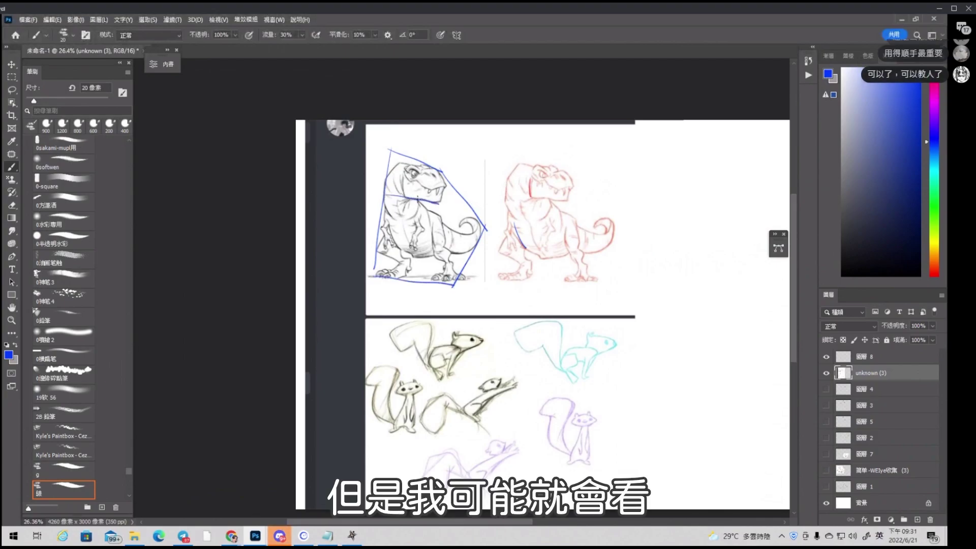
Draw blue slope lines across the black dinosaur's jaw, shoulders and knees, and undo them
key(ctrl+z)
drag(384, 194, 441, 201)
drag(380, 217, 428, 207)
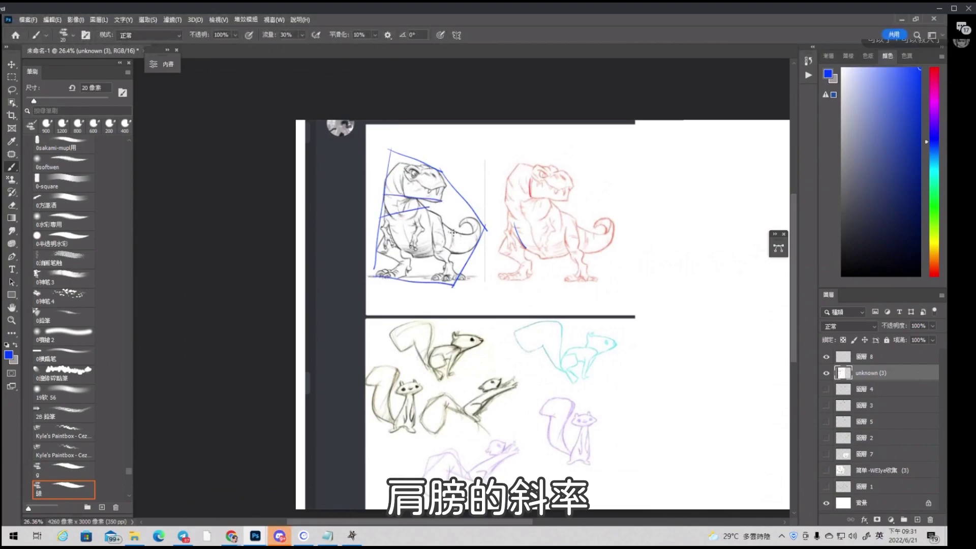
drag(375, 252, 433, 250)
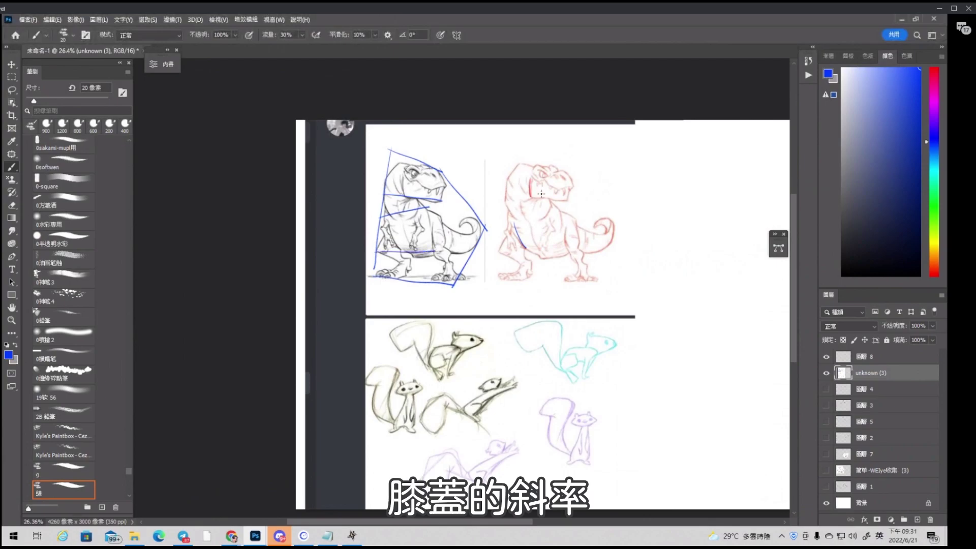
key(ctrl+z)
key(ctrl+z)
key(ctrl+z)
key(ctrl+z)
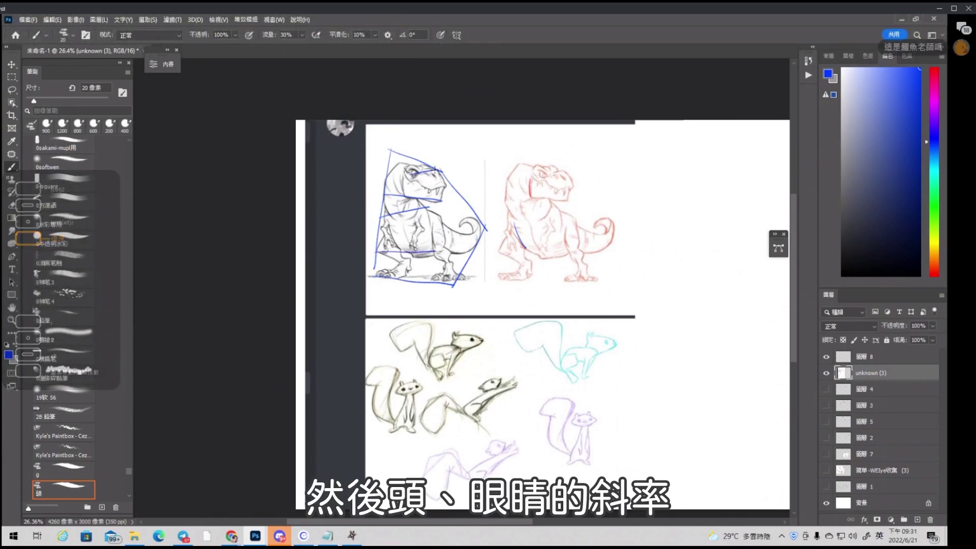
Undo the remaining blue frame lines around the black dinosaur
scroll(510, 200, down, 2)
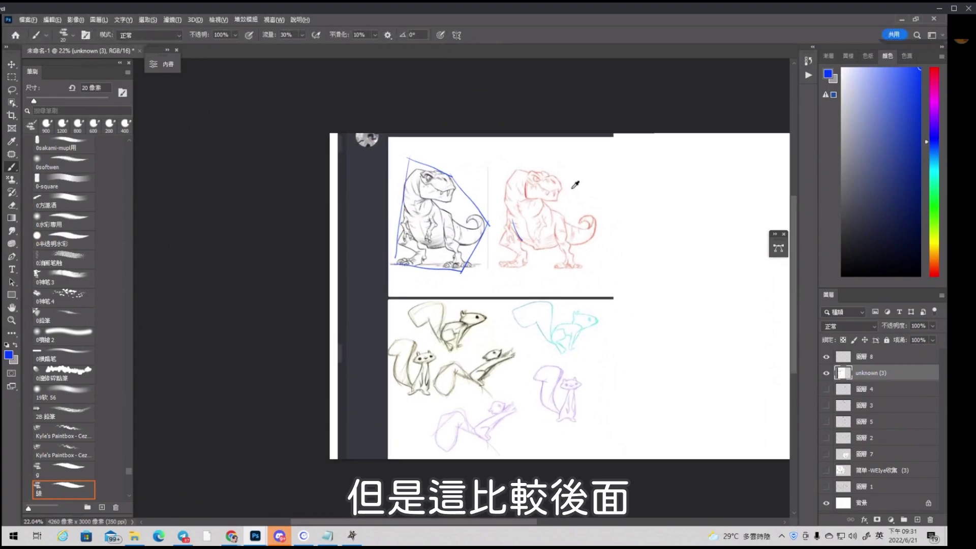
scroll(573, 187, up, 1)
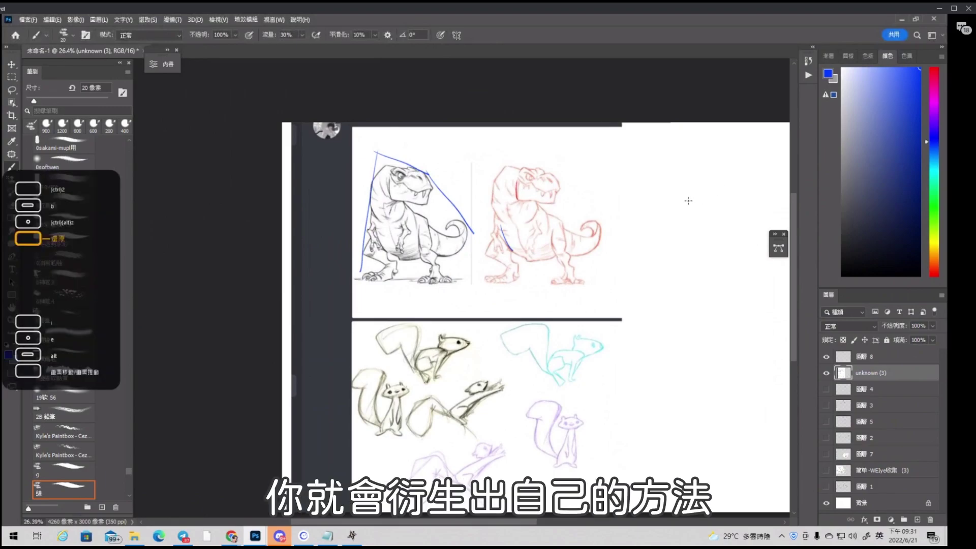
key(ctrl+z)
key(ctrl+z)
scroll(507, 274, down, 1)
scroll(507, 274, down, 3)
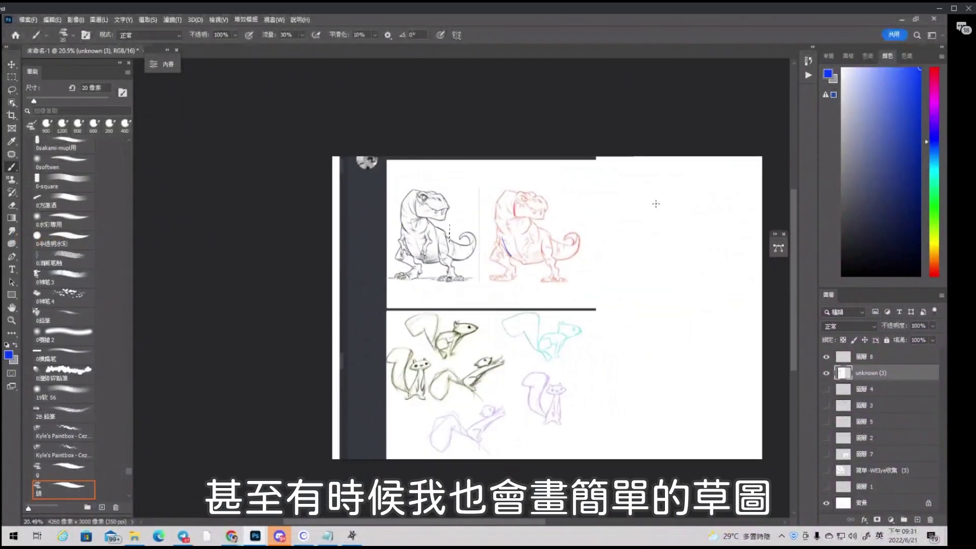
Sketch a rough dinosaur head with short straight blue strokes in the blank area beside the red dinosaur
scroll(564, 229, up, 2)
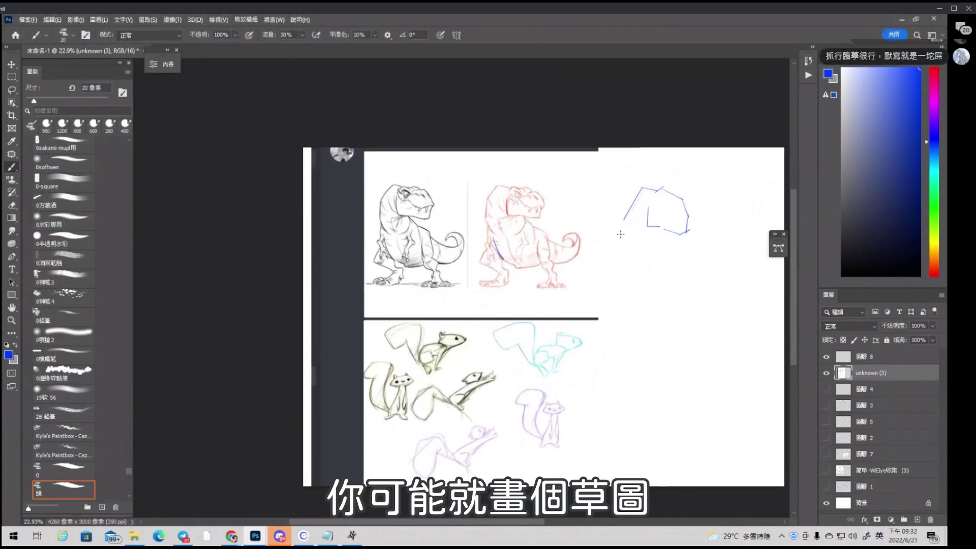
drag(642, 190, 620, 227)
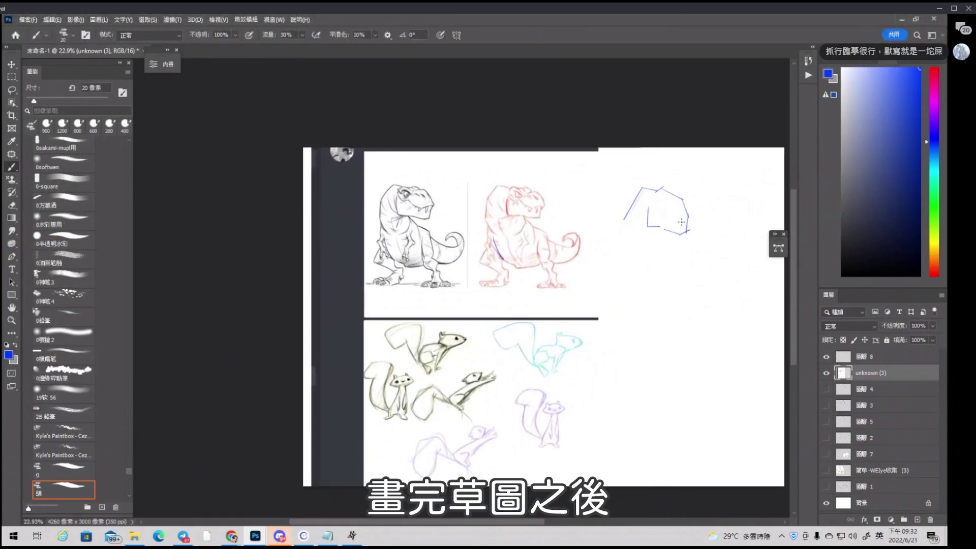
mouse_move(643, 188)
mouse_down()
mouse_move(617, 230)
mouse_move(625, 240)
mouse_up()
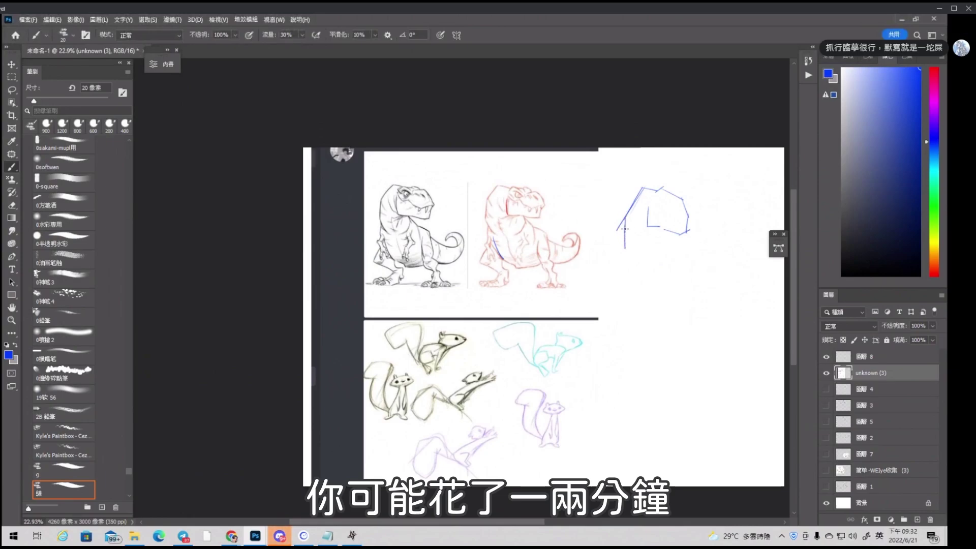
Lower the opacity of the unknown (3) layer to 47% and select 圖層 8 above it
click(933, 326)
click(909, 339)
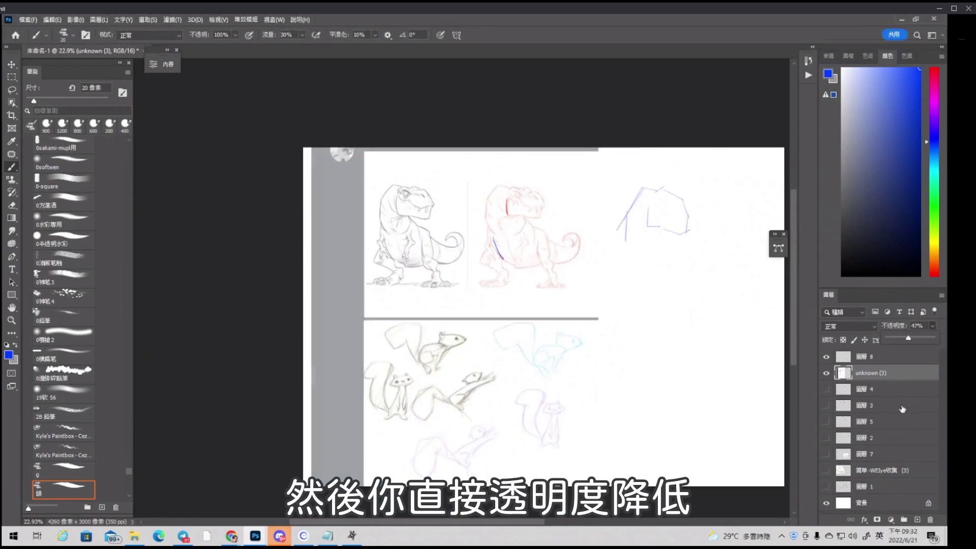
click(871, 358)
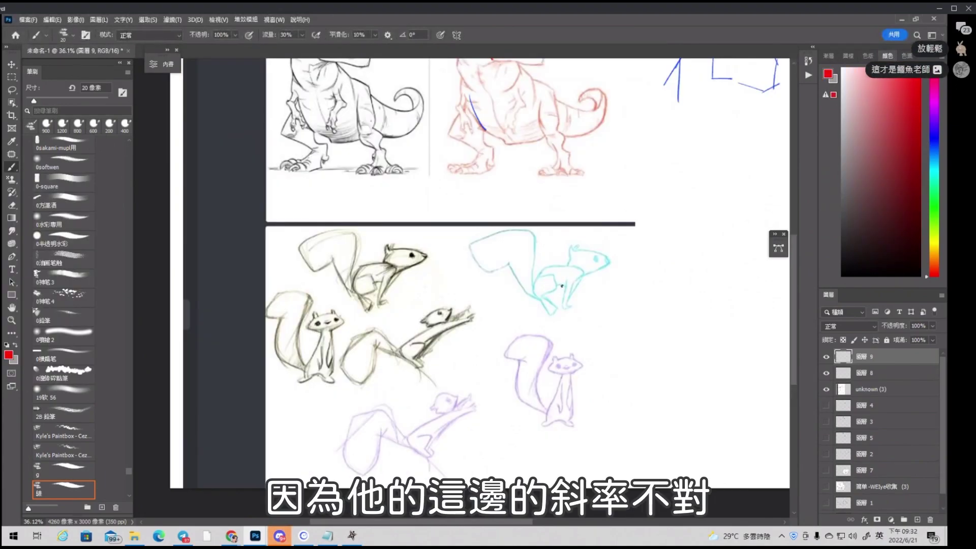
Try red correction strokes on the cyan squirrel's belly, hind leg and tail base, undoing each one
scroll(561, 289, up, 3)
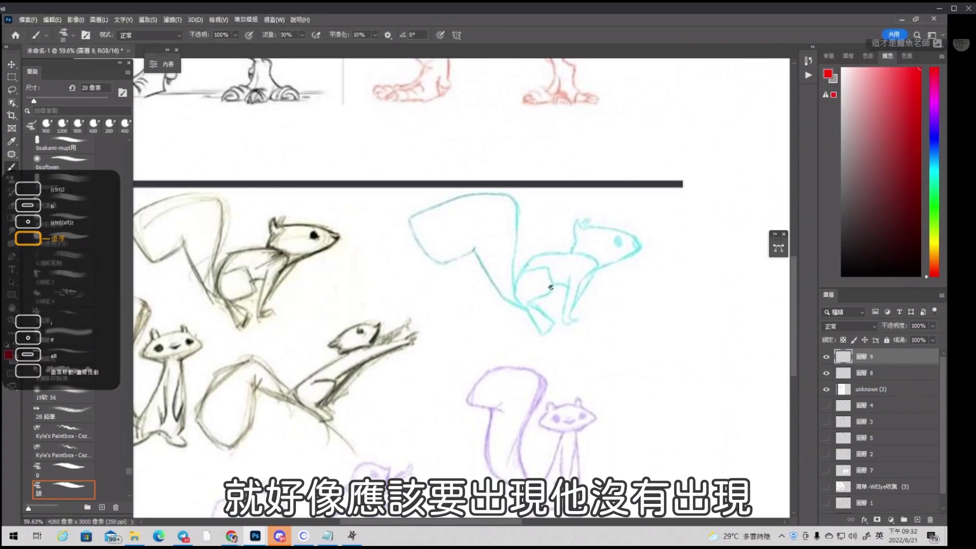
drag(549, 288, 537, 305)
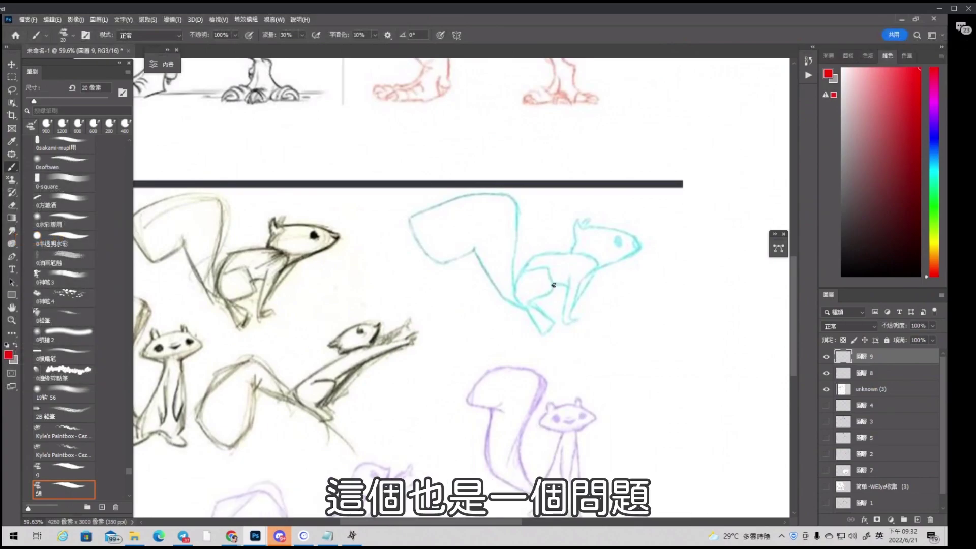
key(ctrl+z)
mouse_move(419, 286)
mouse_down()
mouse_move(478, 196)
mouse_move(511, 320)
mouse_up()
key(ctrl+z)
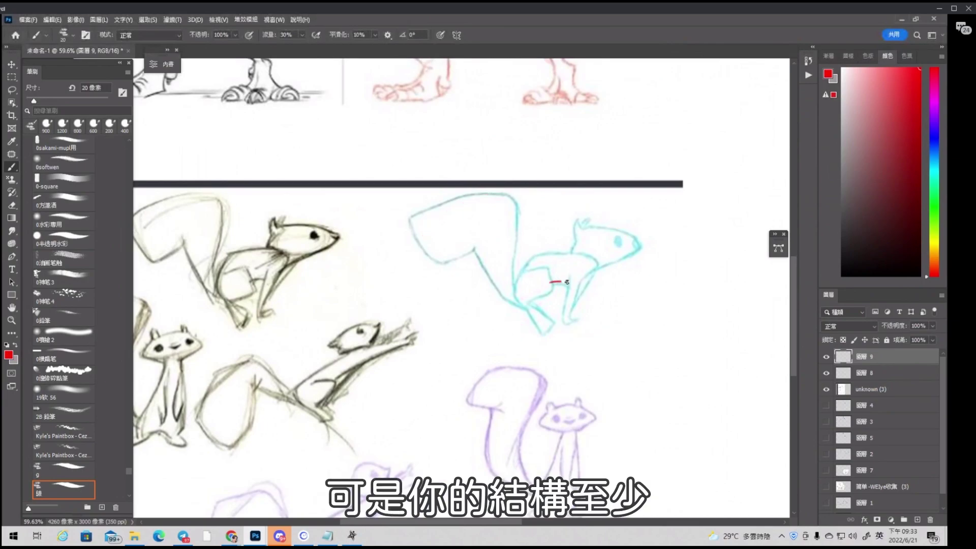
key(ctrl+z)
mouse_move(552, 283)
mouse_down()
mouse_move(570, 281)
mouse_move(542, 249)
mouse_move(537, 289)
mouse_up()
key(ctrl+z)
Mark the cyan squirrel's thigh curve, belly line and back with red brush strokes on 圖層 9
scroll(567, 244, down, 4)
key(ctrl+z)
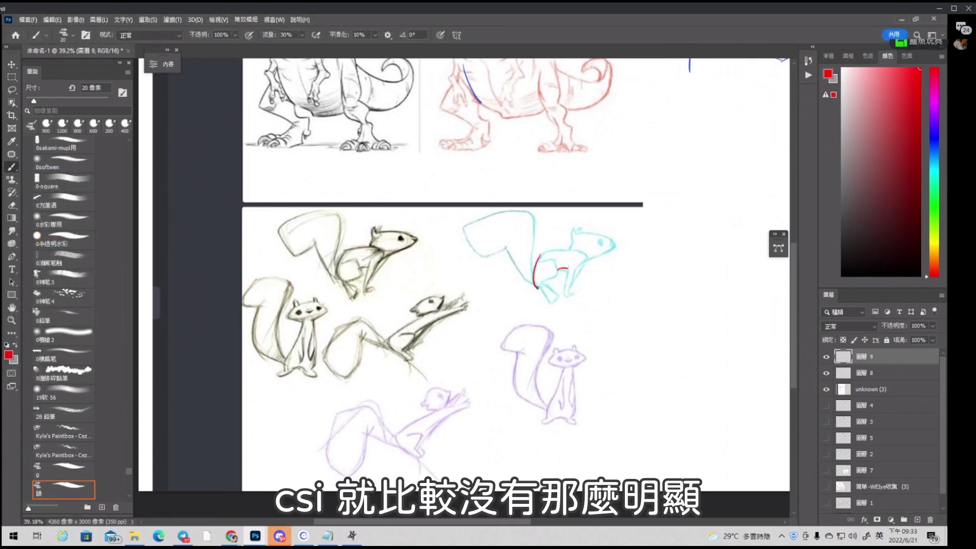
drag(540, 253, 585, 255)
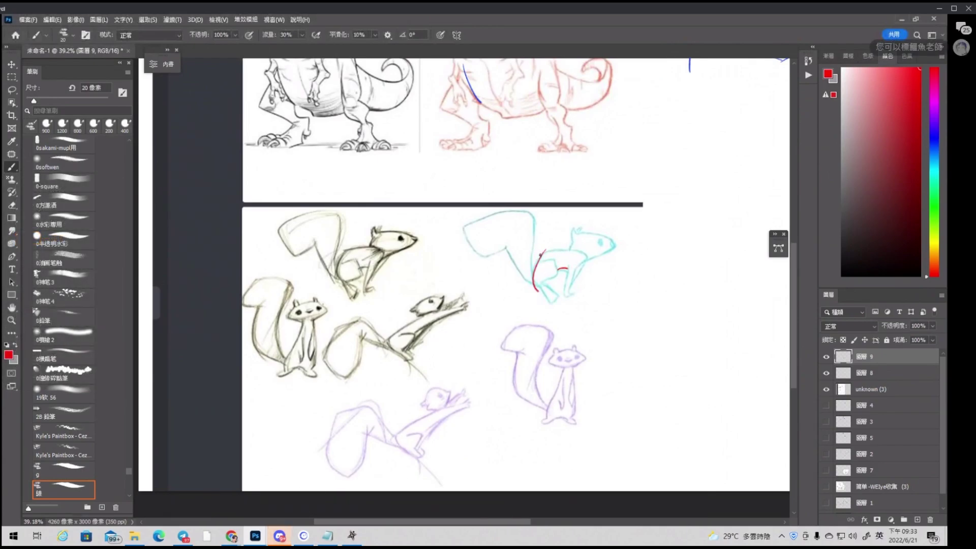
scroll(502, 251, down, 2)
scroll(591, 203, up, 1)
key(e)
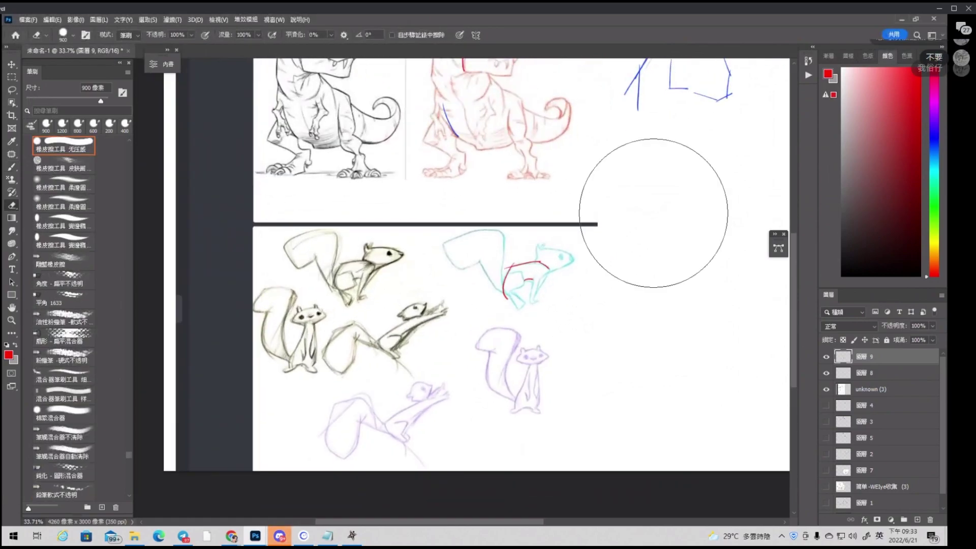
key(b)
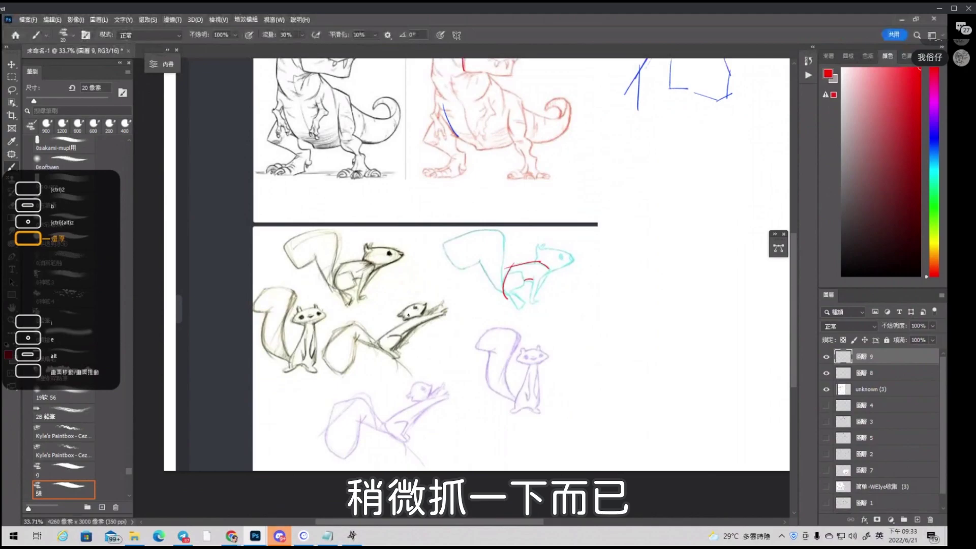
Compare the reaching squirrel's head shape with its purple copy using red circles and ovals, undoing strokes
drag(395, 313, 435, 307)
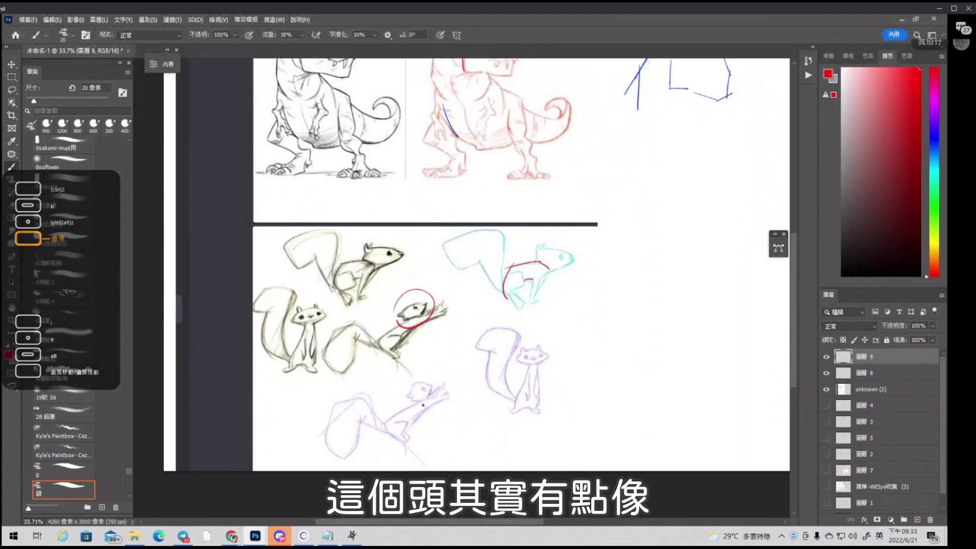
key(ctrl+z)
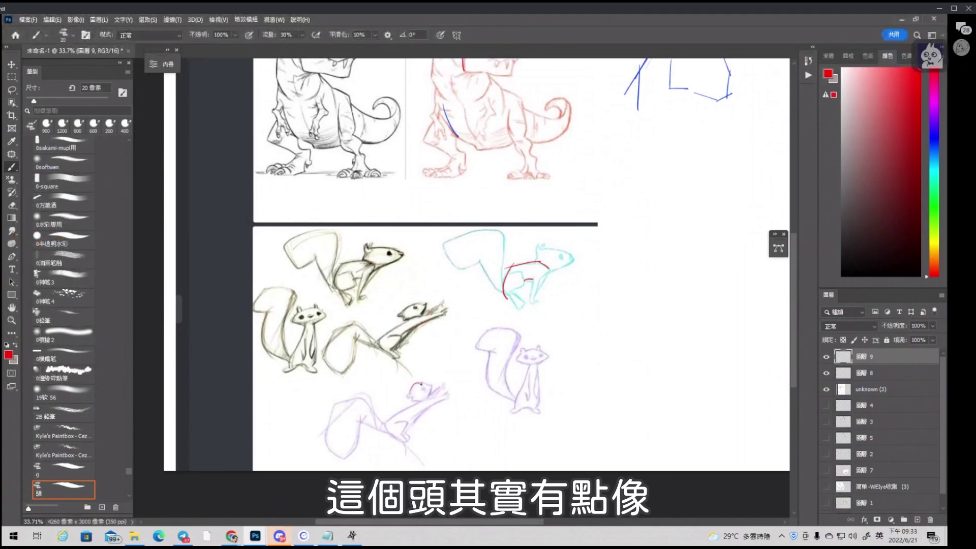
drag(411, 397, 431, 390)
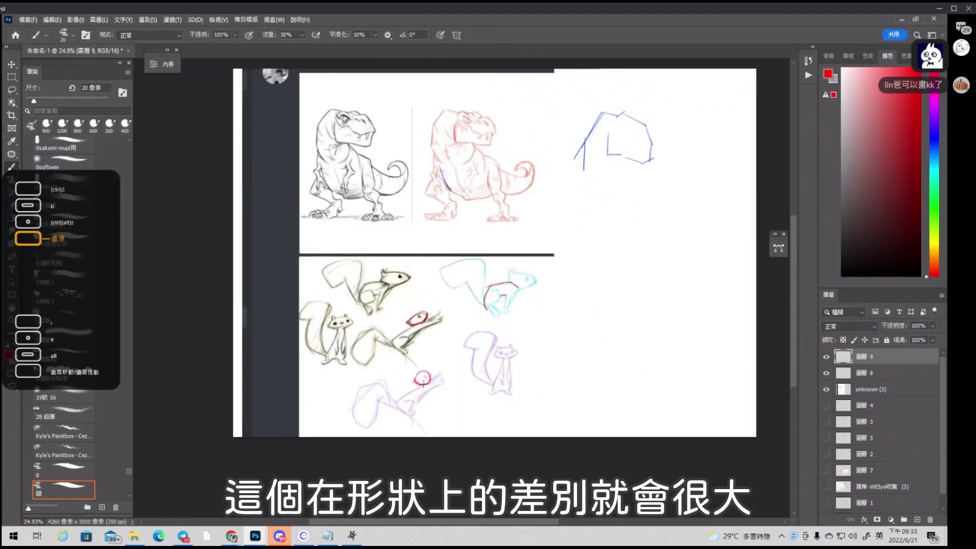
key(ctrl+z)
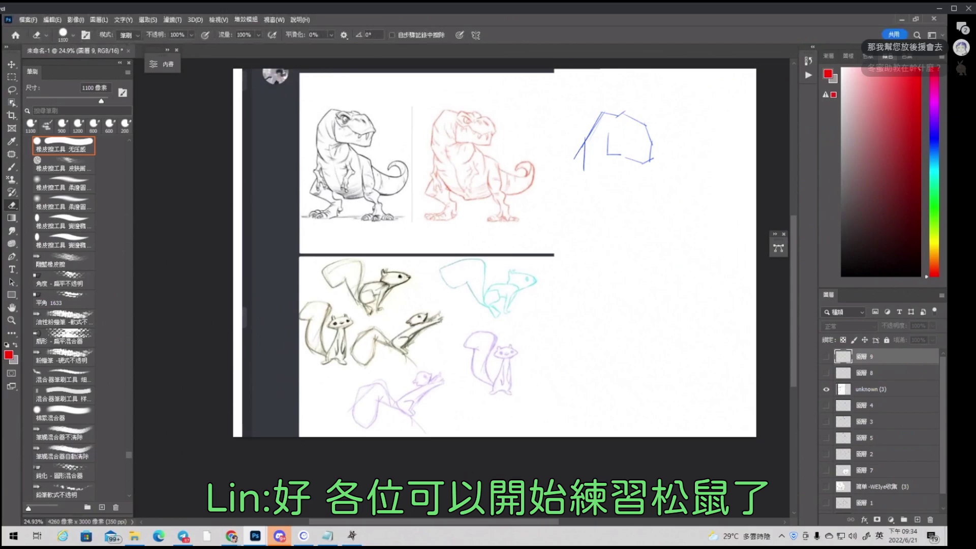
Replace the unknown (3) layer with the squirrel reference sketches on the canvas and circle the standing squirrel in red
key(shift)
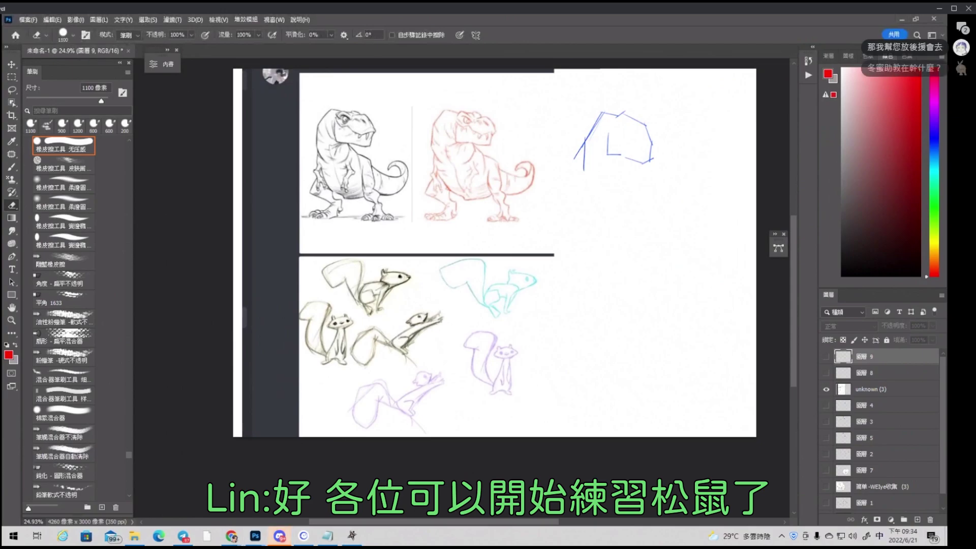
click(827, 390)
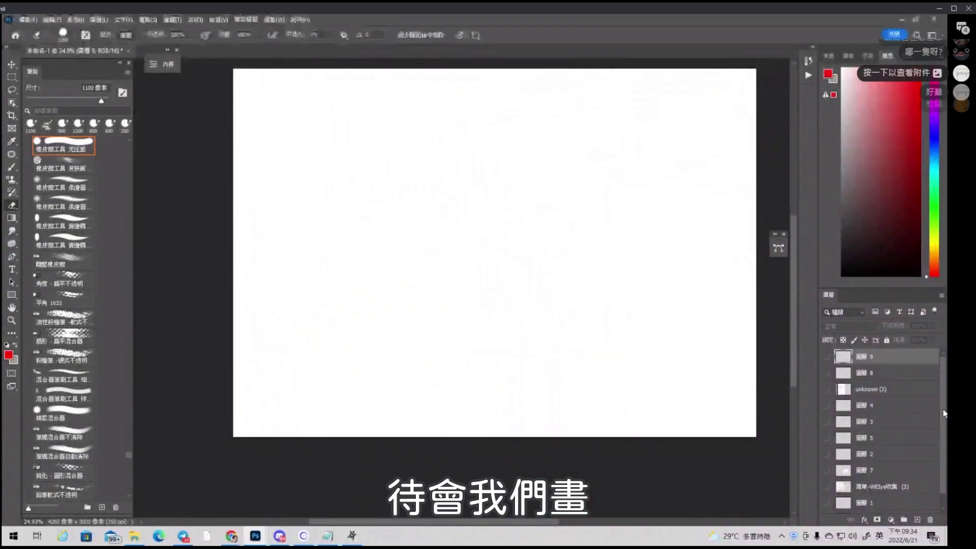
drag(944, 414, 942, 455)
mouse_move(486, 198)
mouse_down()
mouse_move(529, 308)
mouse_move(432, 348)
mouse_up()
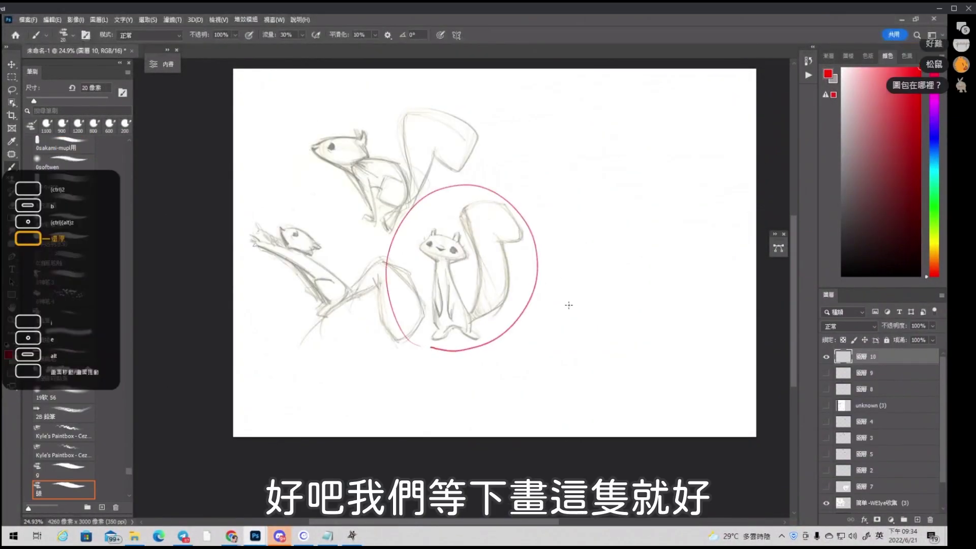
key(shift)
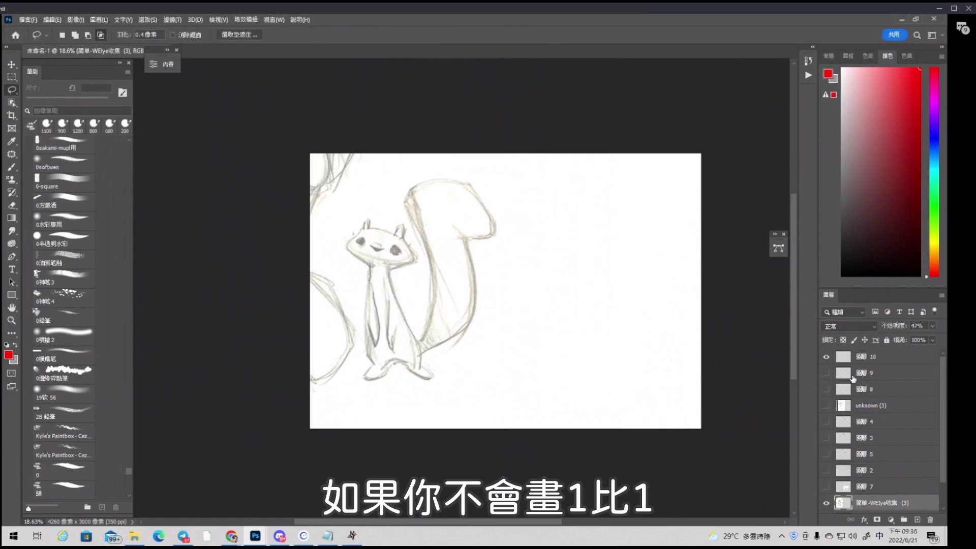
Draw a straight-edged red rectangular frame tightly around the standing squirrel on 圖層 10, dismissing the Sticky Keys prompt
click(850, 356)
key(b)
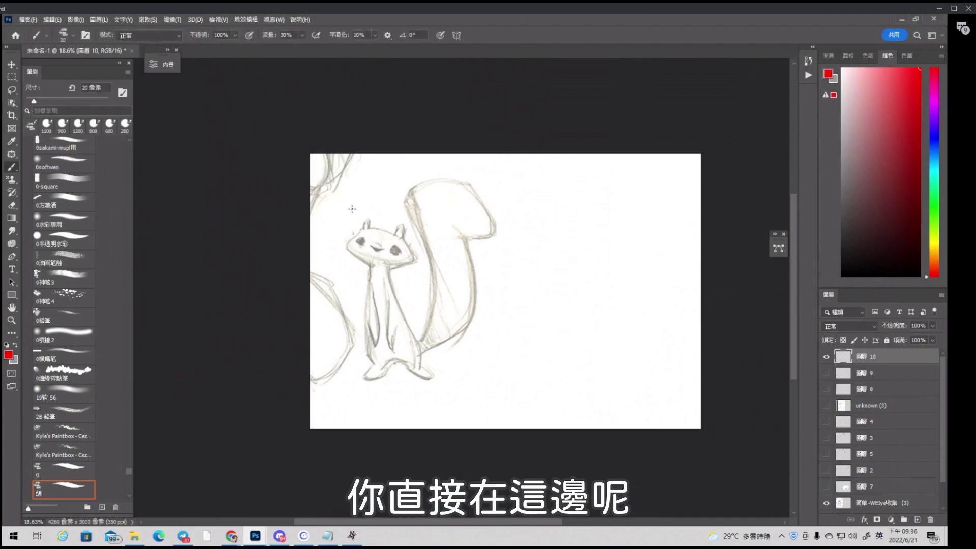
mouse_move(347, 247)
mouse_down()
mouse_move(354, 367)
mouse_move(404, 385)
mouse_move(487, 390)
mouse_up()
shift+click(495, 391)
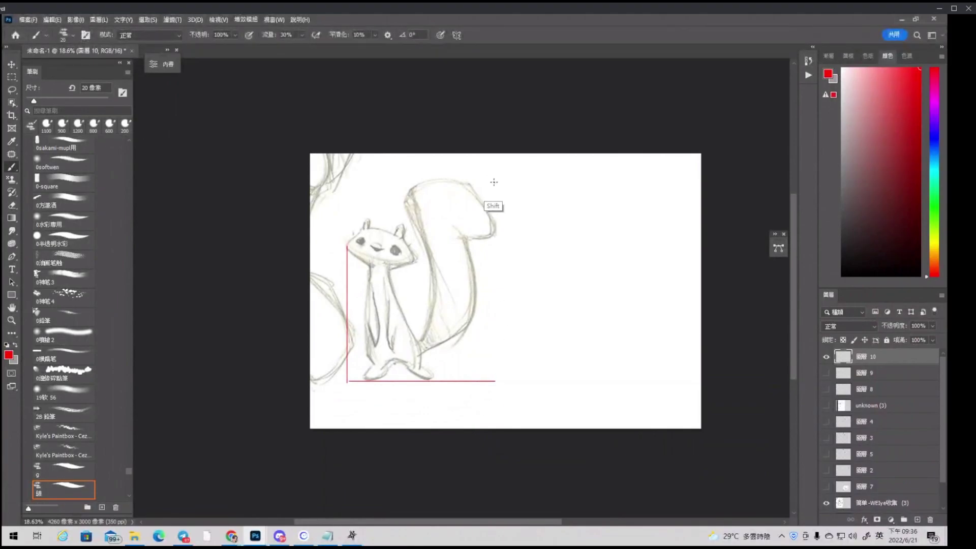
drag(493, 182, 509, 363)
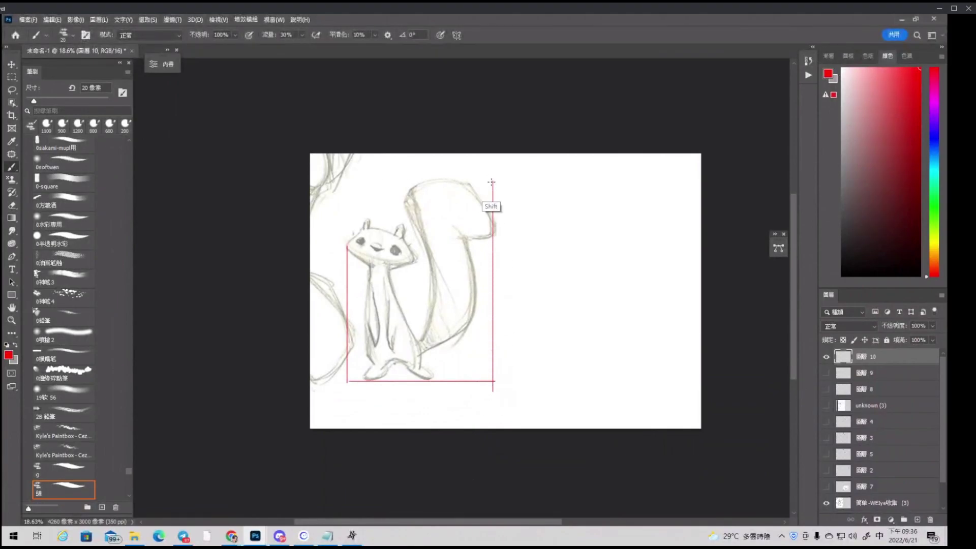
drag(493, 178, 351, 208)
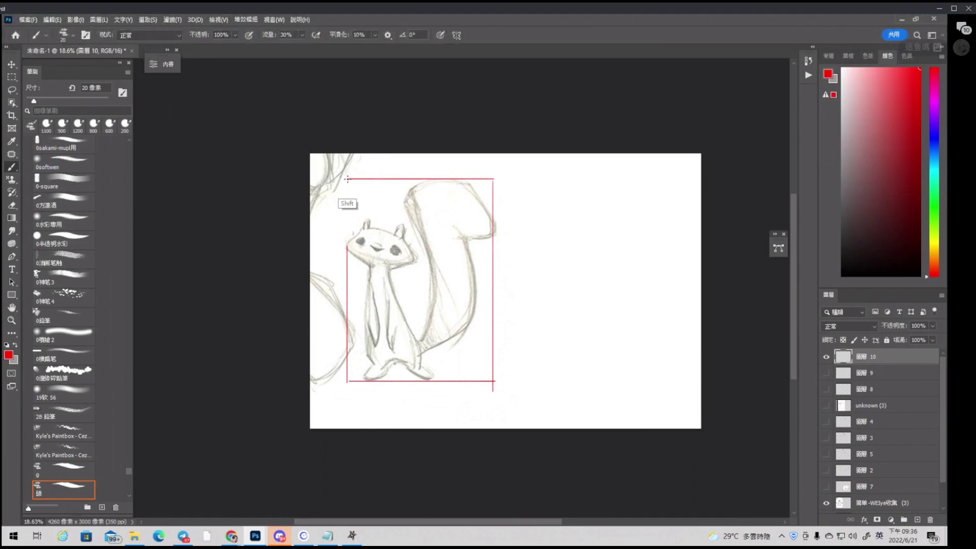
shift+click(347, 248)
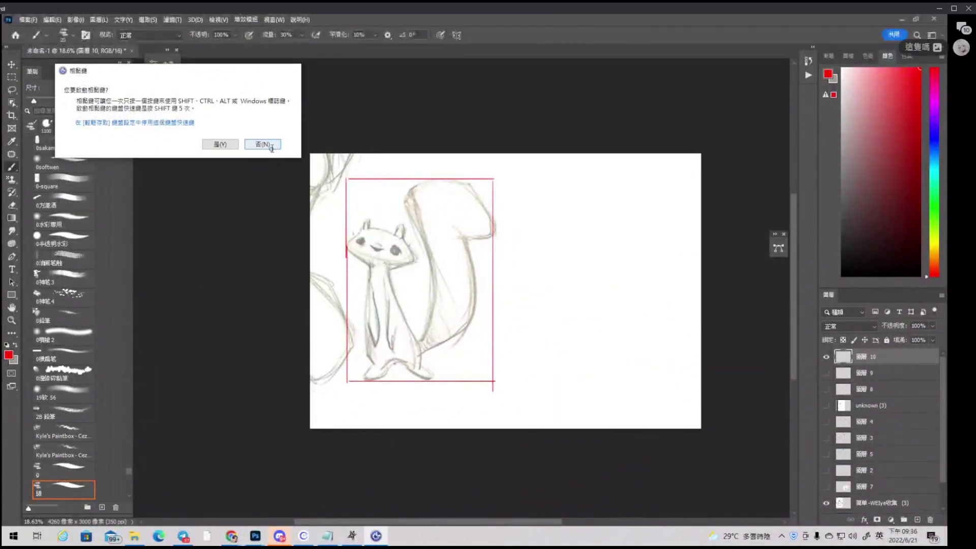
click(262, 144)
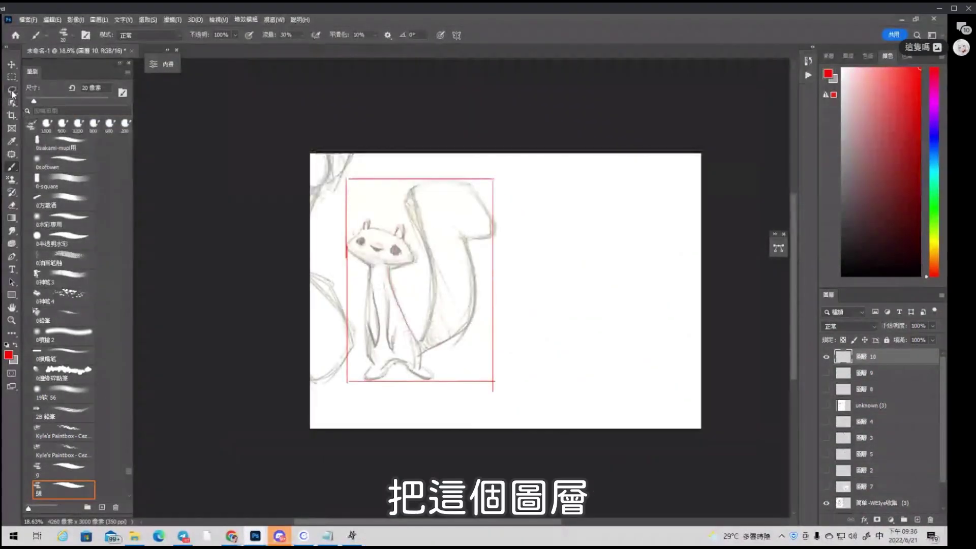
Move the red frame with Free Transform into the blank area beside the standing squirrel, undoing a stray lasso selection
click(12, 92)
right_click(483, 261)
click(509, 349)
drag(451, 318, 610, 307)
key(Return)
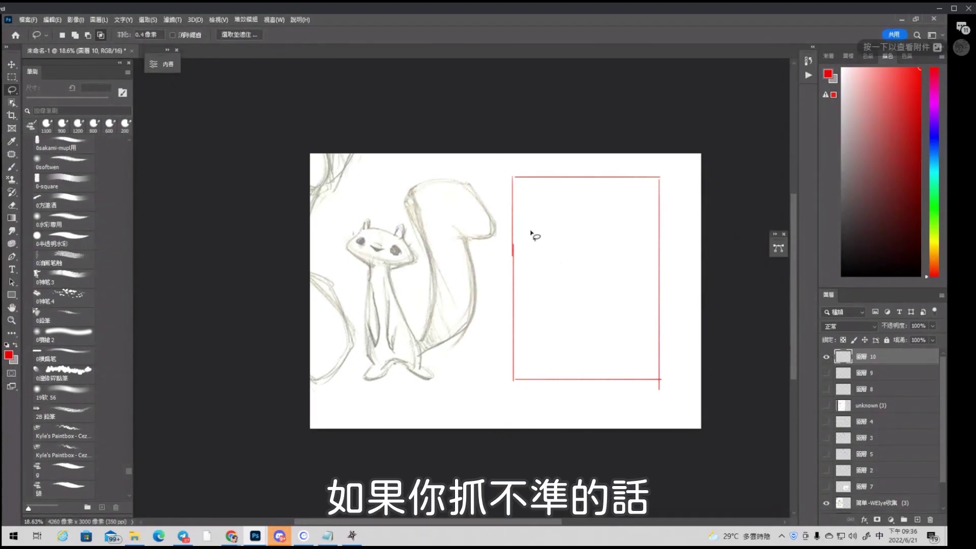
mouse_move(502, 179)
mouse_down()
mouse_move(483, 366)
mouse_move(496, 193)
mouse_up()
key(ctrl+z)
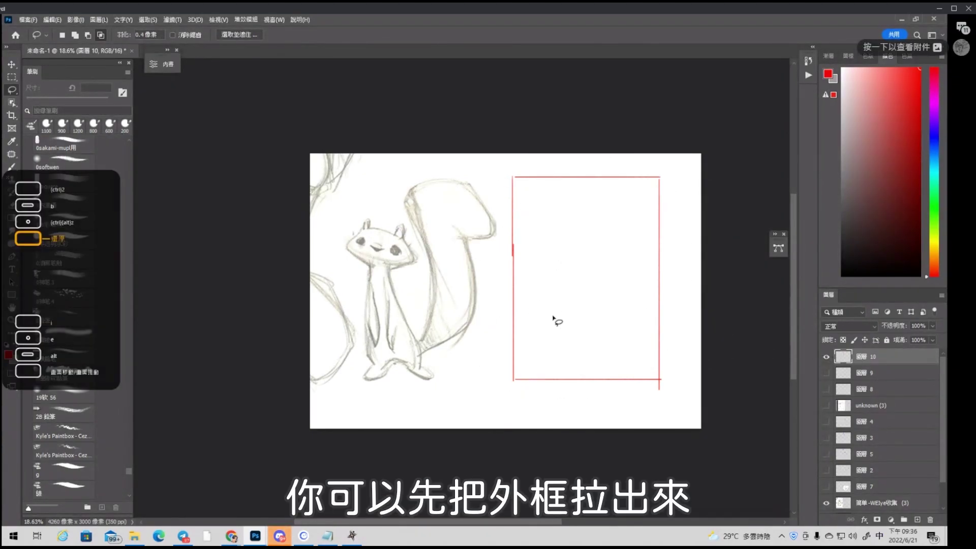